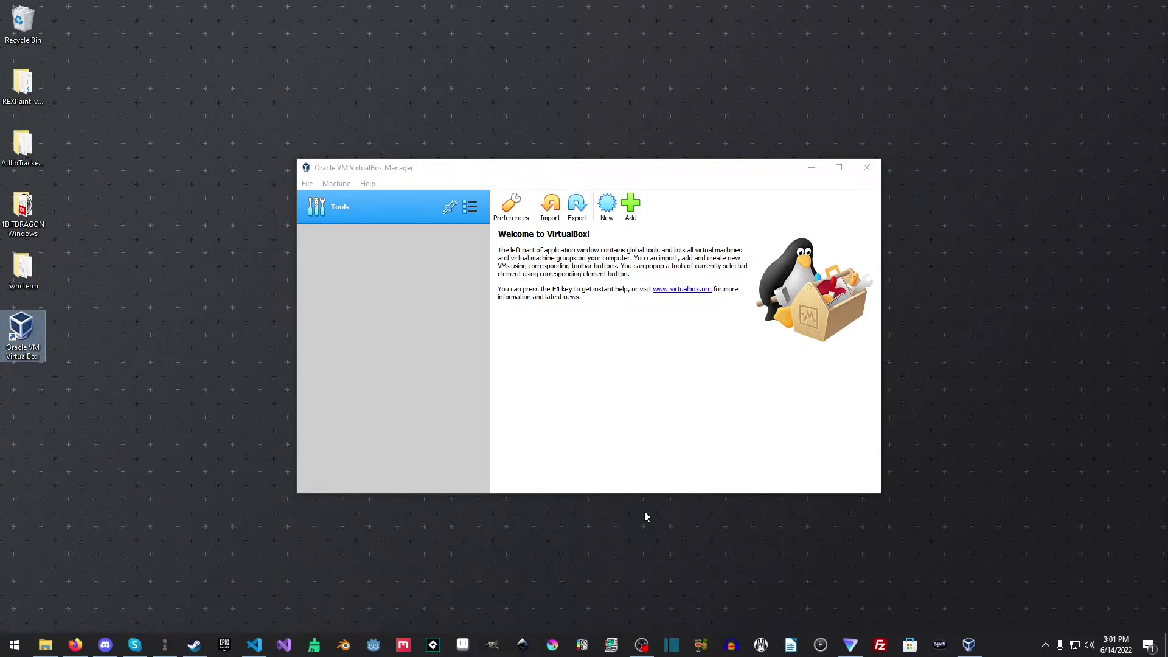
Step: Start creating a virtual machine named HaikuOS with type Other and version Other/Unknown
{"action": "left_click", "coordinate": [702, 389]}
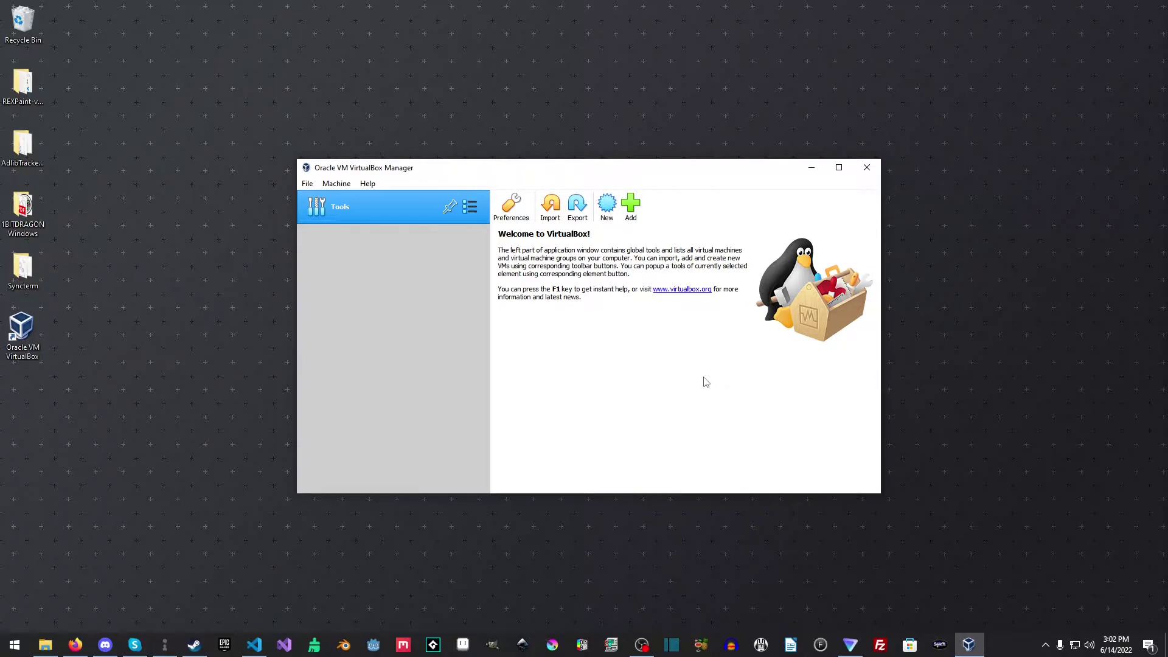
{"action": "left_click", "coordinate": [608, 210]}
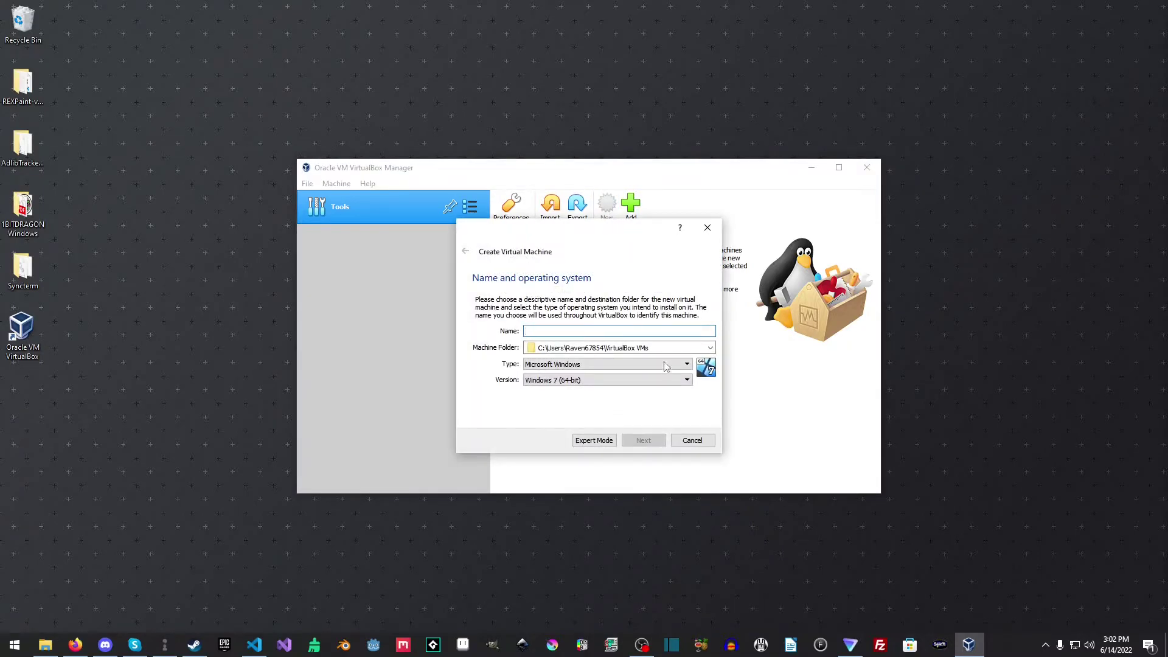
{"action": "left_click", "coordinate": [630, 381]}
{"action": "scroll", "coordinate": [604, 433], "scroll_direction": "down", "scroll_amount": 2}
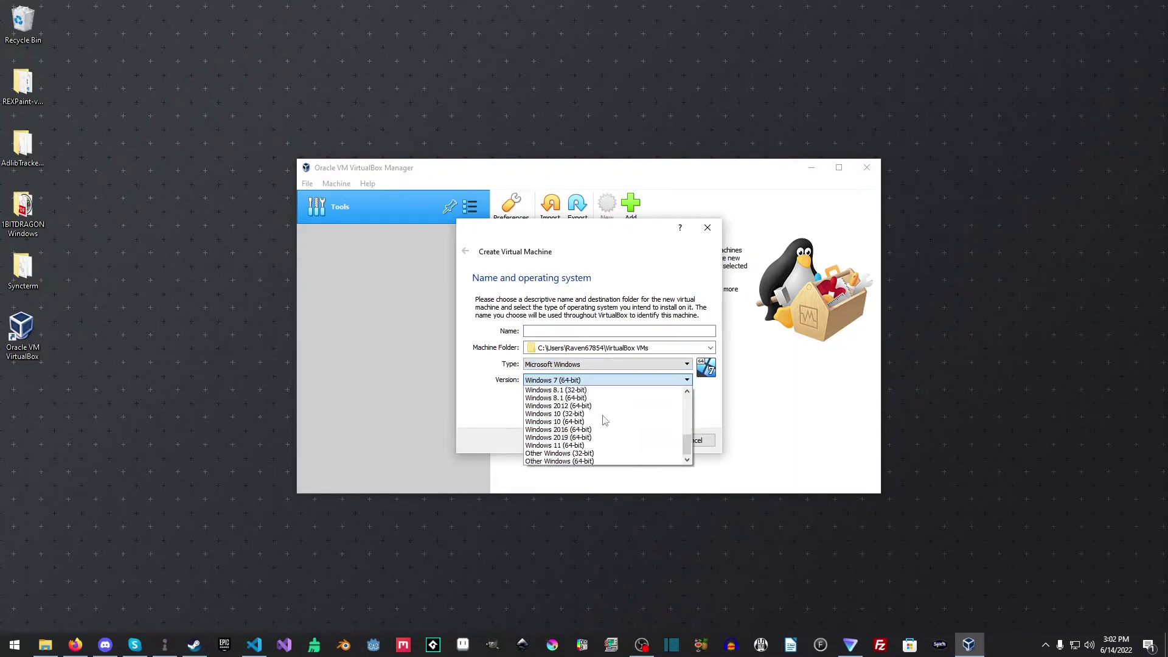
{"action": "left_click", "coordinate": [574, 365]}
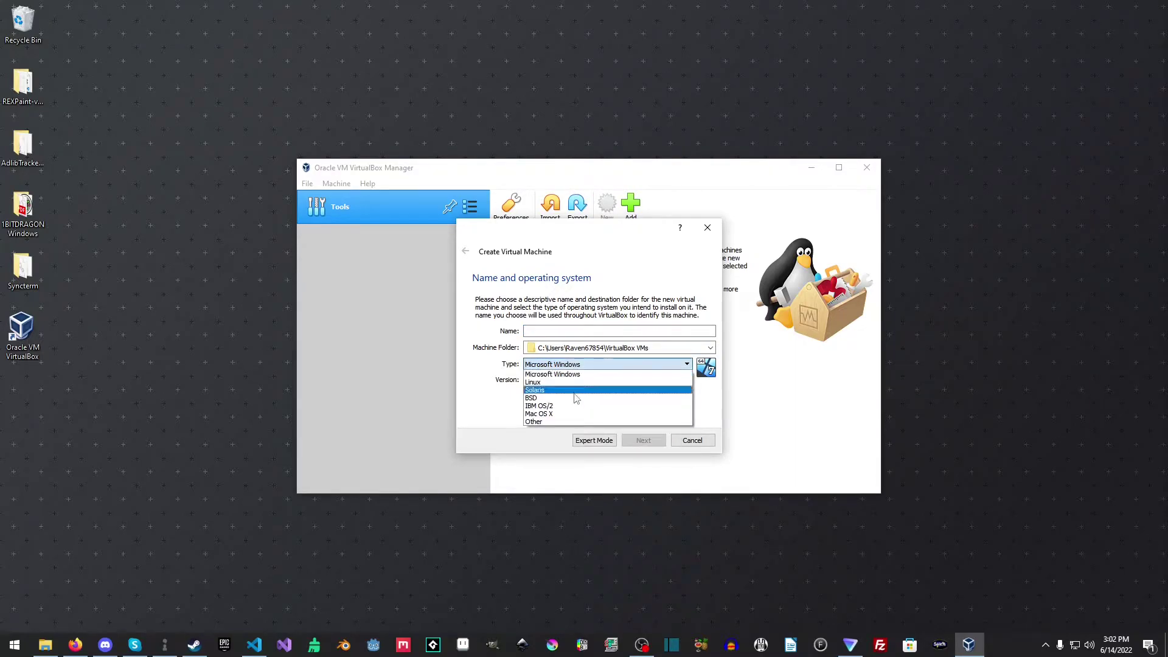
{"action": "left_click", "coordinate": [566, 427]}
{"action": "left_click", "coordinate": [563, 380]}
{"action": "left_click", "coordinate": [563, 436]}
{"action": "left_click", "coordinate": [553, 329]}
{"action": "type", "text": "Hai"}
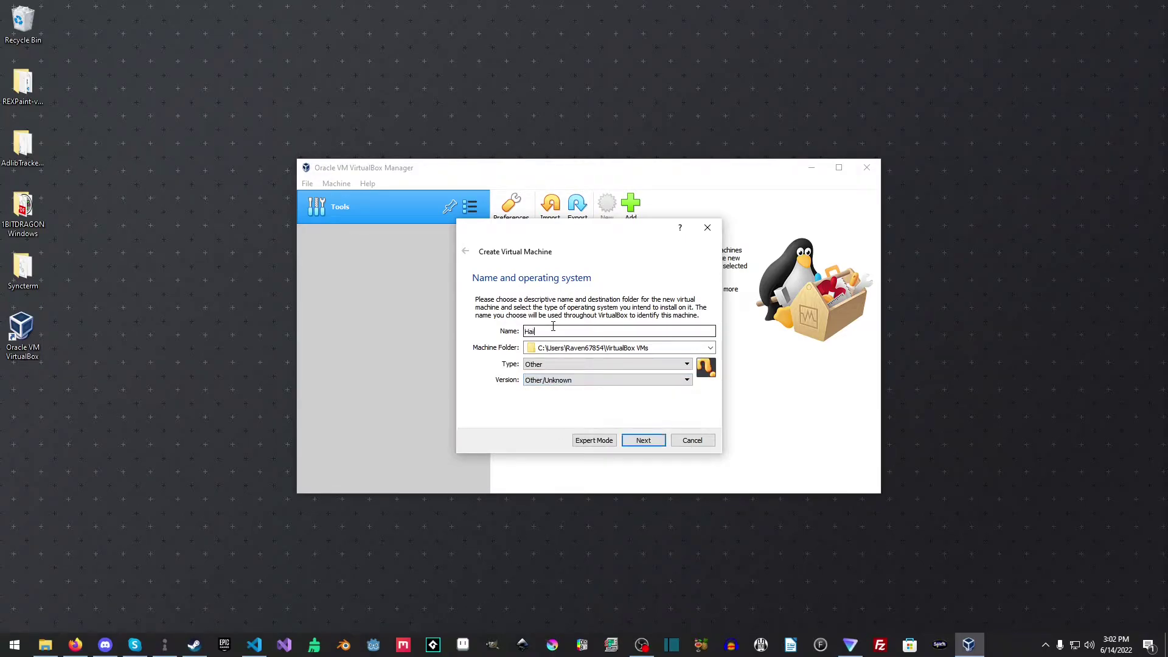
{"action": "type", "text": "kuOS"}
{"action": "key", "text": "Return"}
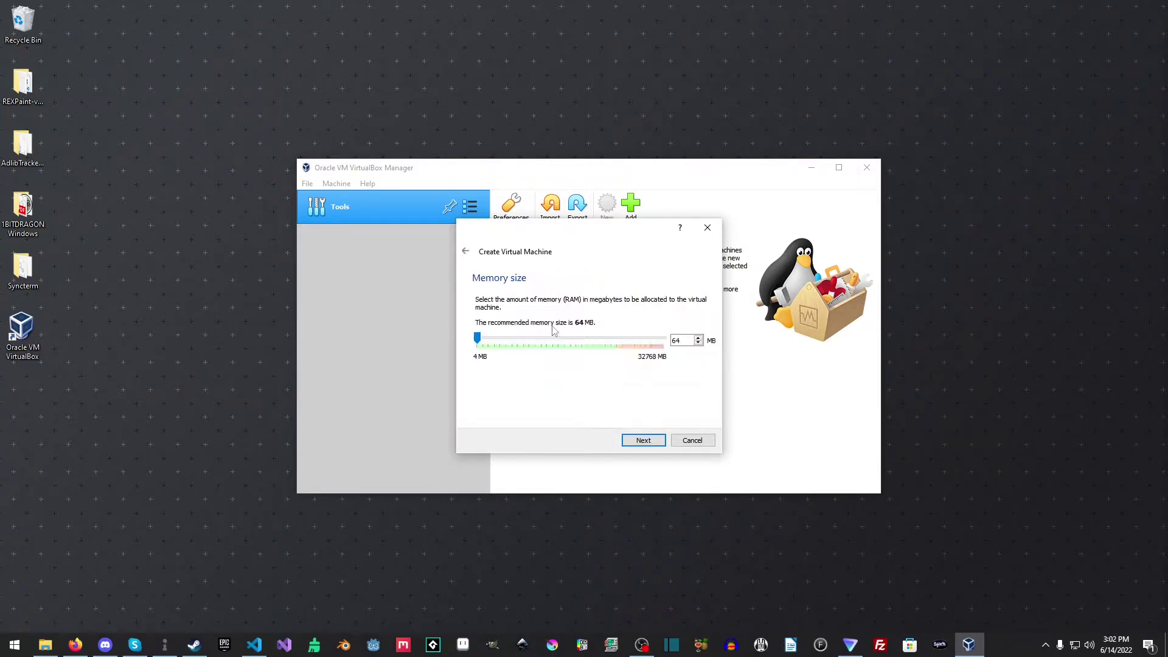
Step: Allocate 2048 MB of memory to the virtual machine and choose to create a new virtual hard disk
{"action": "double_click", "coordinate": [682, 340]}
{"action": "type", "text": "2048"}
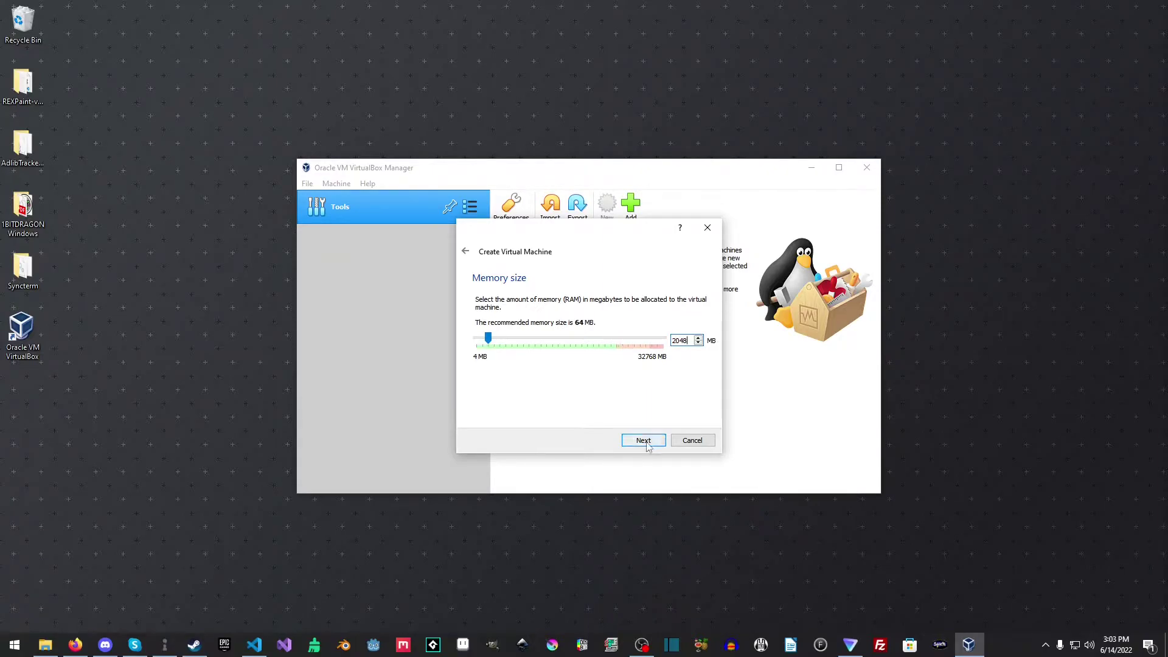
{"action": "left_click", "coordinate": [646, 445]}
{"action": "left_click", "coordinate": [643, 443]}
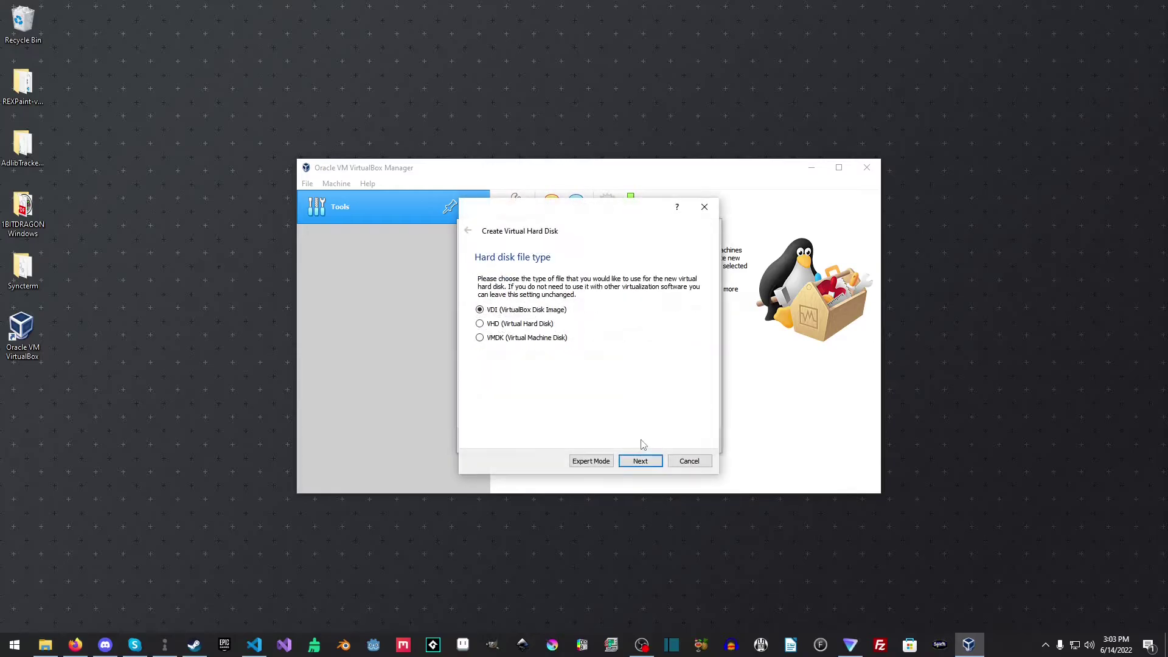
Step: Create the virtual hard disk as a VHD (Virtual Hard Disk) file of 4 GB
{"action": "left_click", "coordinate": [517, 324]}
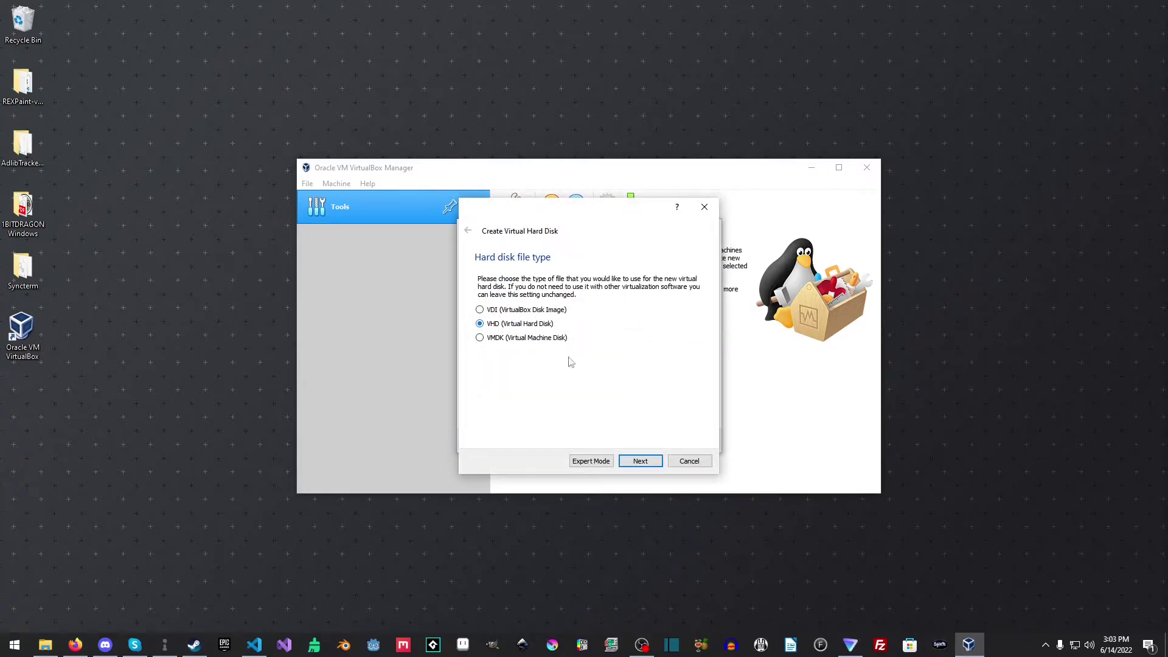
{"action": "left_click", "coordinate": [641, 461]}
{"action": "left_click", "coordinate": [647, 462]}
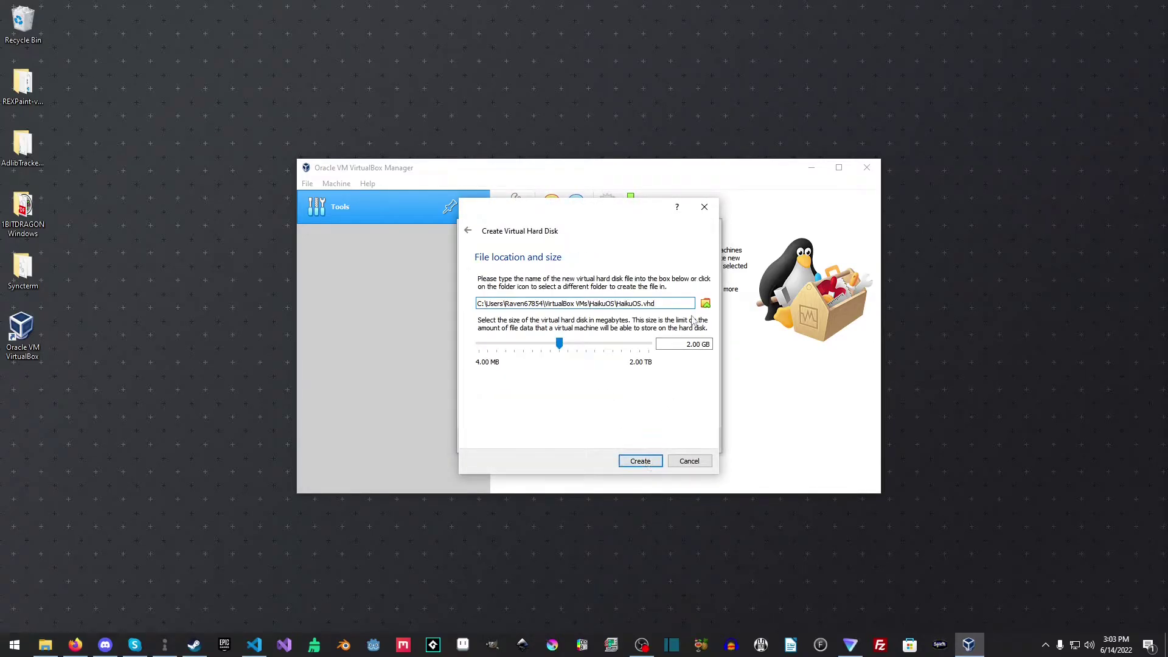
{"action": "key", "text": "Delete"}
{"action": "type", "text": "4"}
{"action": "left_click", "coordinate": [644, 462]}
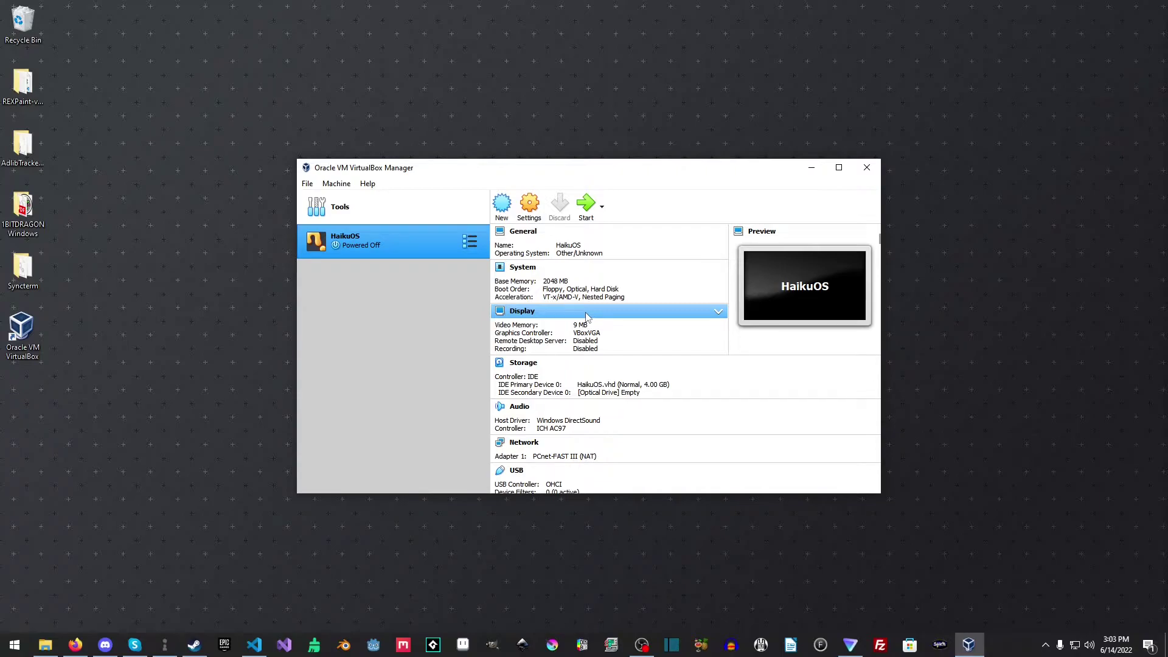
Step: In the HaikuOS machine's display settings, raise the video memory to 128 MB
{"action": "left_click", "coordinate": [529, 205]}
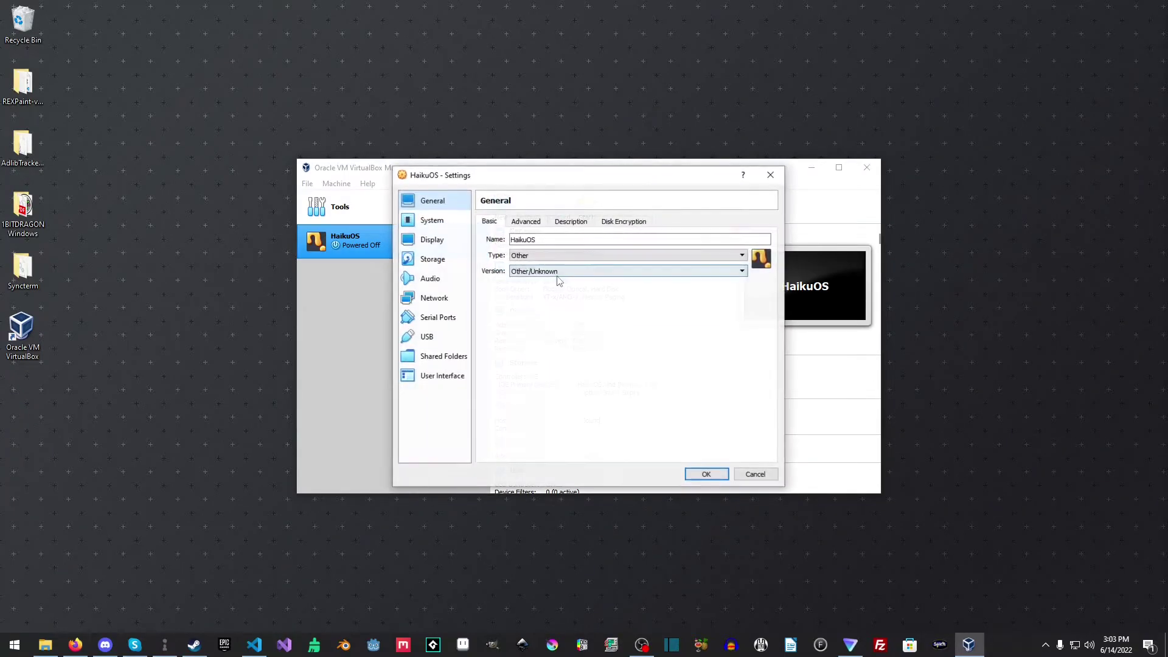
{"action": "left_click", "coordinate": [432, 240]}
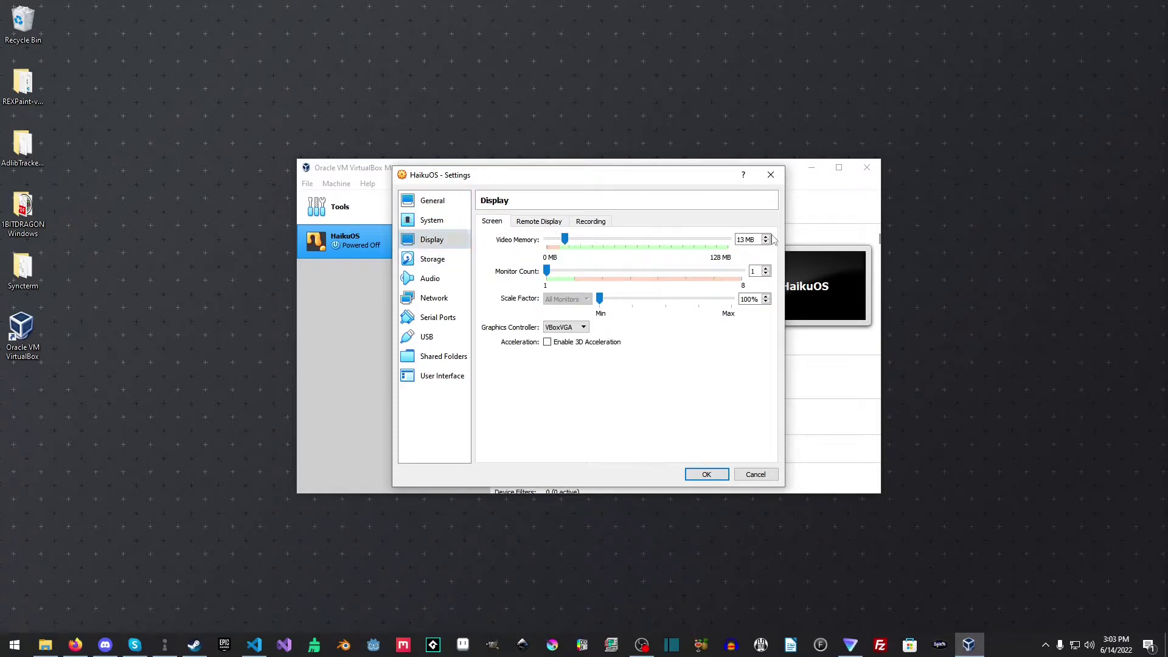
{"action": "left_click_drag", "start_coordinate": [564, 239], "coordinate": [962, 253]}
Step: Set network Adapter 1's adapter type to Intel PRO/1000 MT Desktop (82540EM) and save the machine settings
{"action": "left_click", "coordinate": [433, 260]}
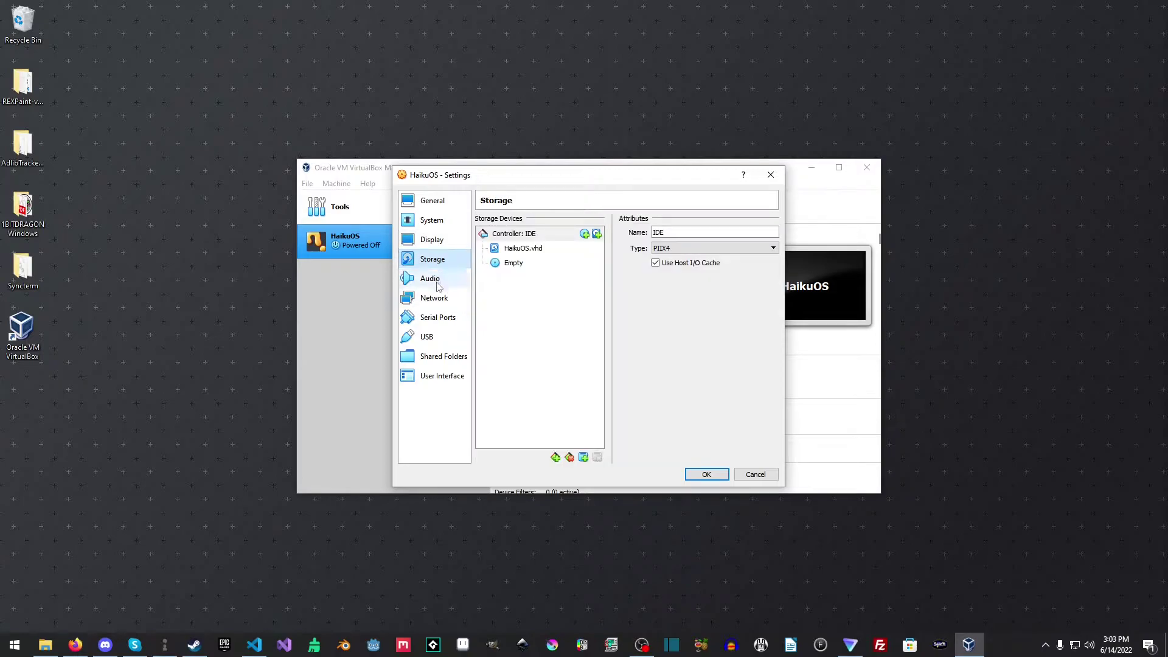
{"action": "left_click", "coordinate": [435, 297]}
{"action": "left_click", "coordinate": [503, 284]}
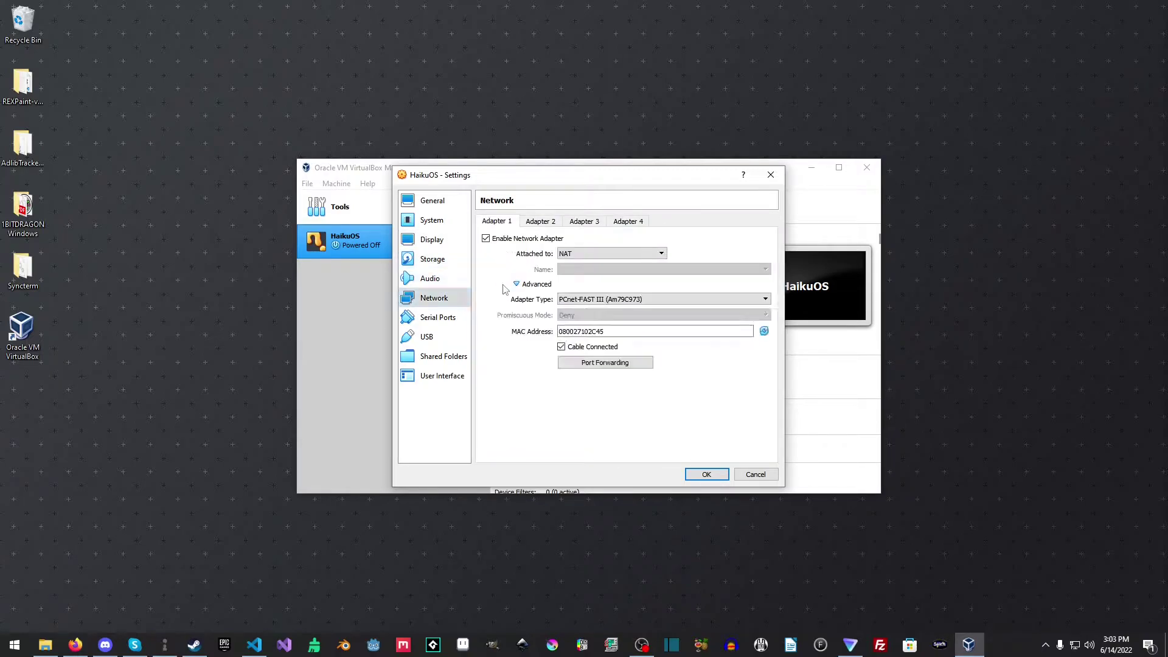
{"action": "left_click", "coordinate": [601, 299]}
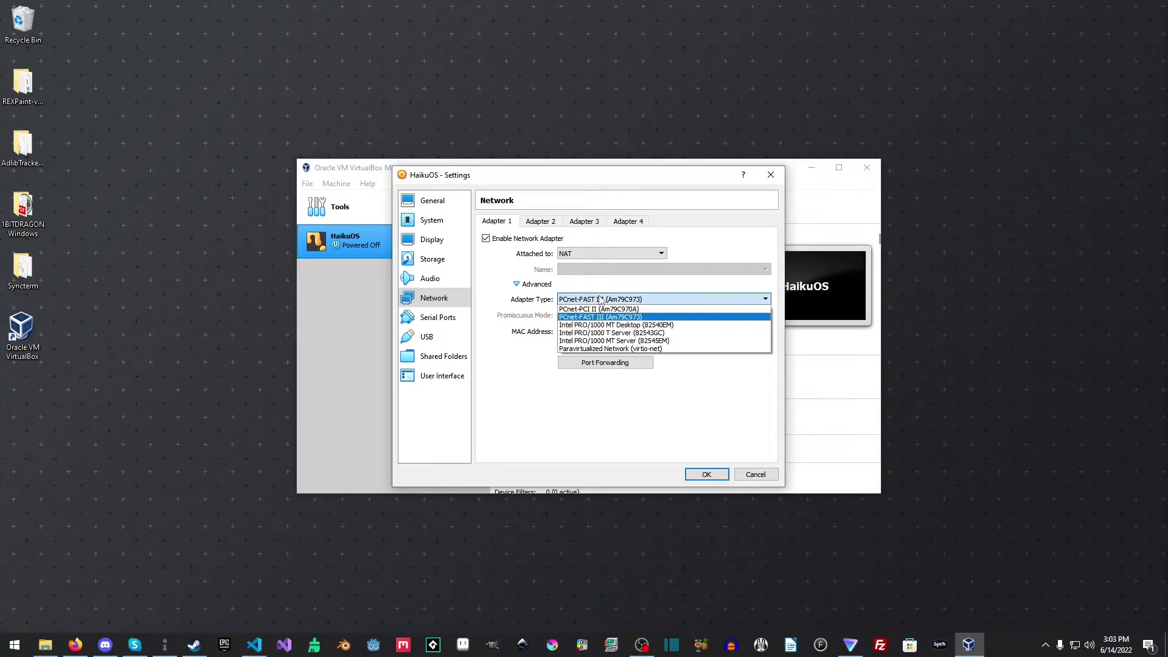
{"action": "left_click", "coordinate": [625, 325]}
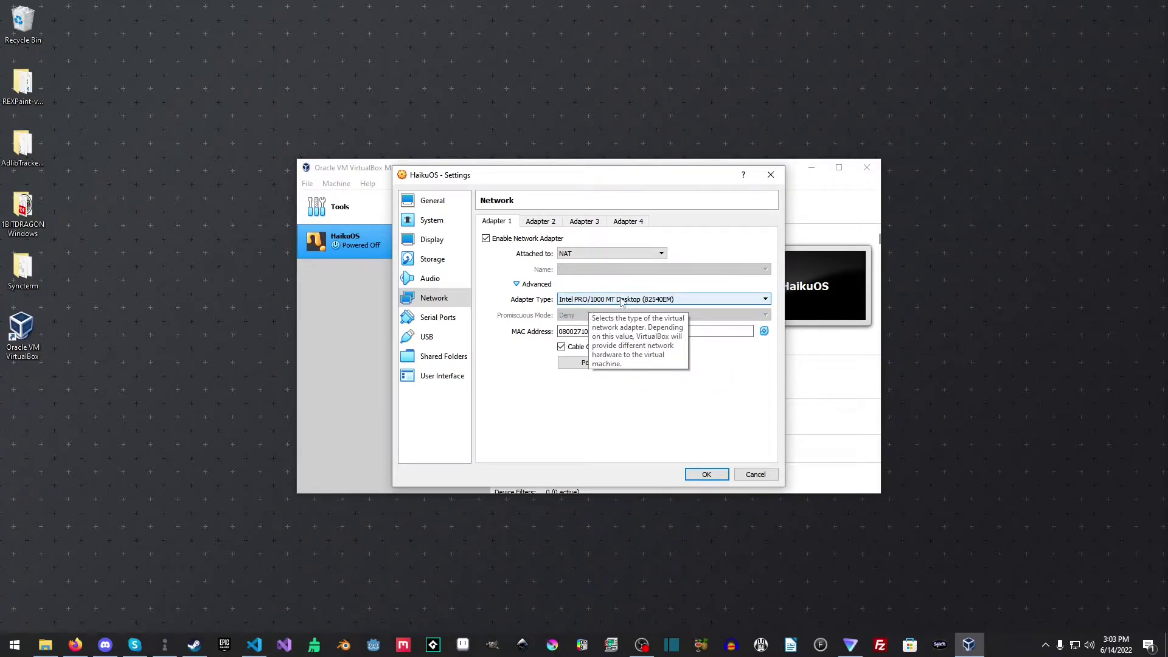
{"action": "left_click", "coordinate": [706, 475]}
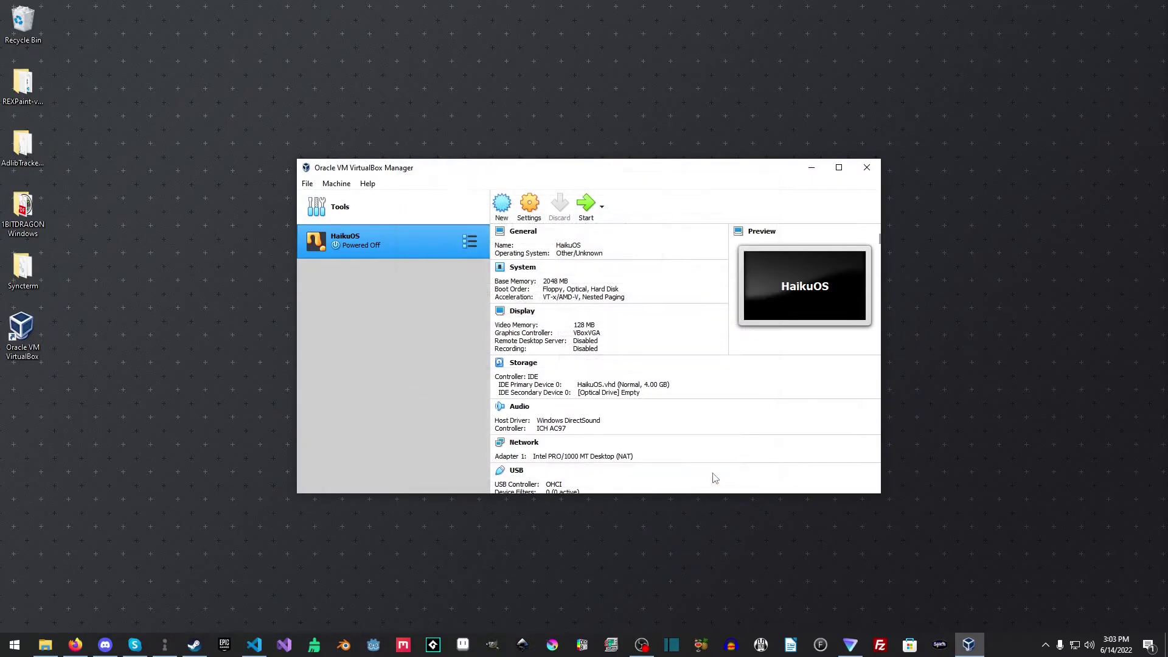
Step: Launch the HaikuOS virtual machine
{"action": "double_click", "coordinate": [442, 239]}
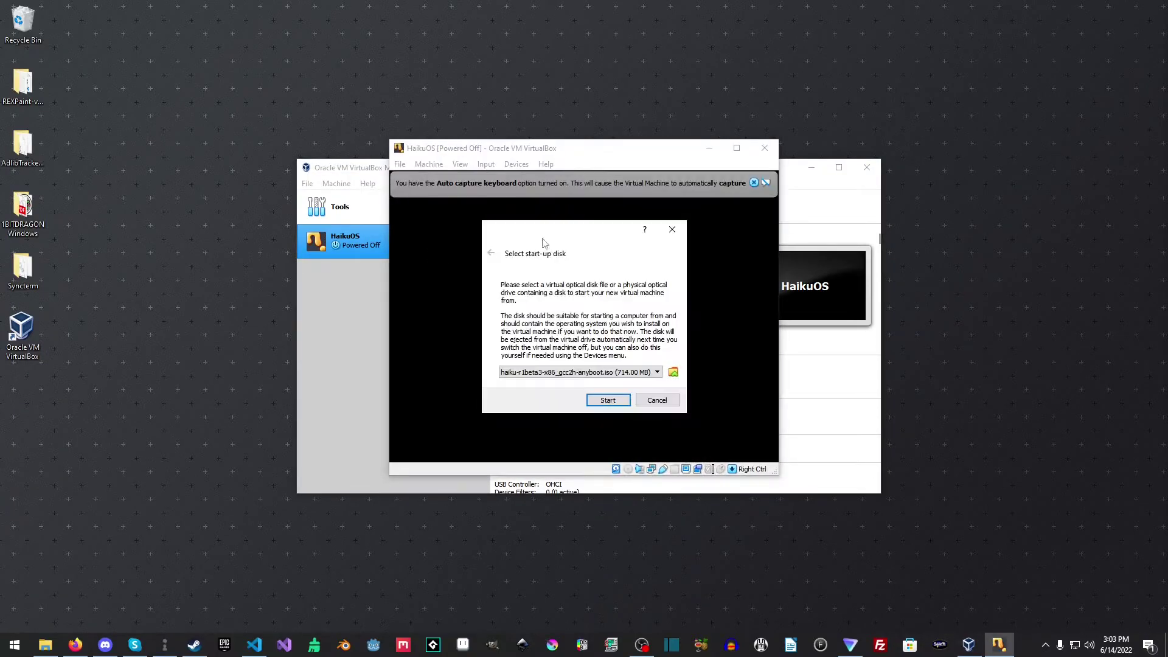
{"action": "left_click", "coordinate": [672, 372]}
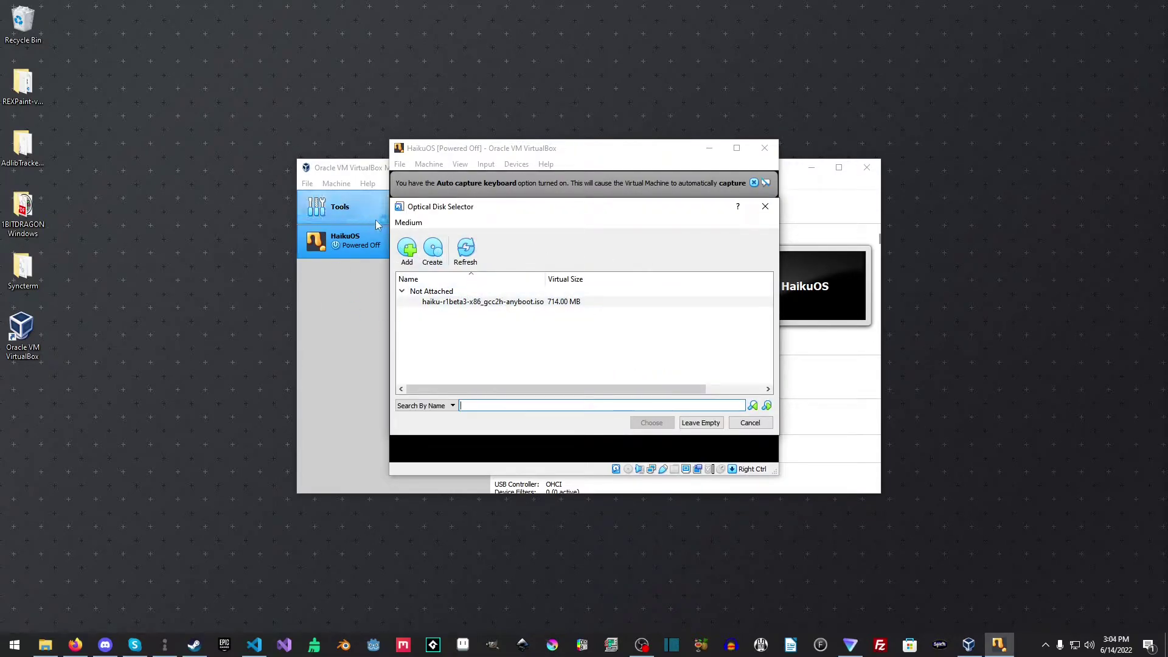
{"action": "left_click", "coordinate": [407, 248]}
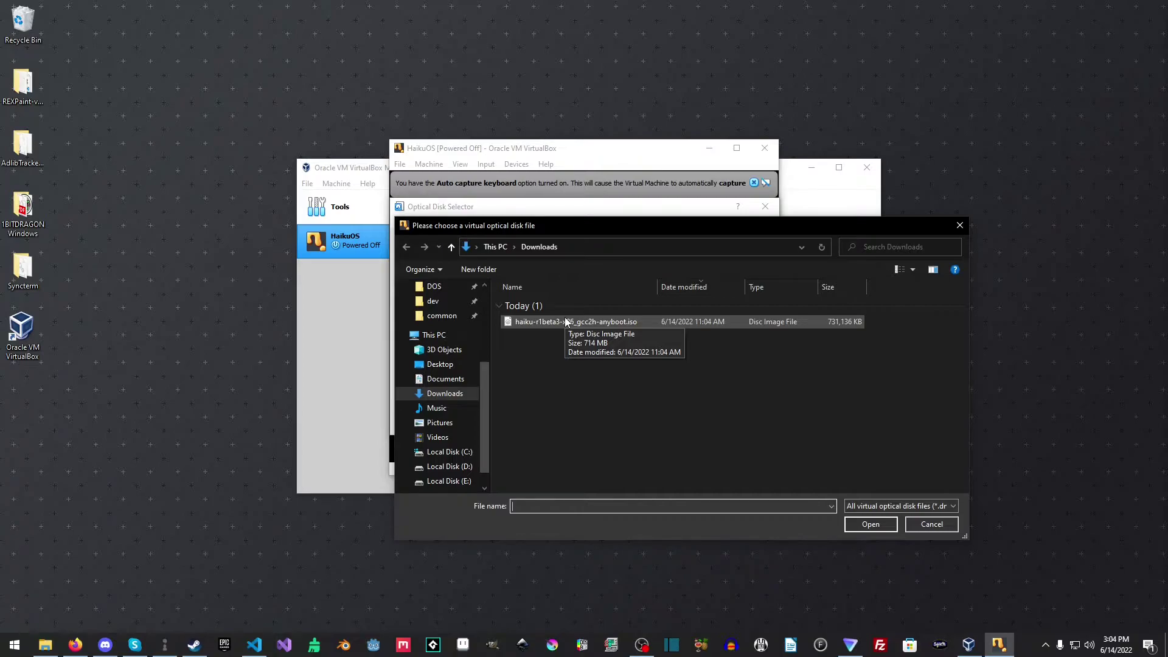
{"action": "left_click", "coordinate": [922, 525]}
{"action": "left_click", "coordinate": [750, 422]}
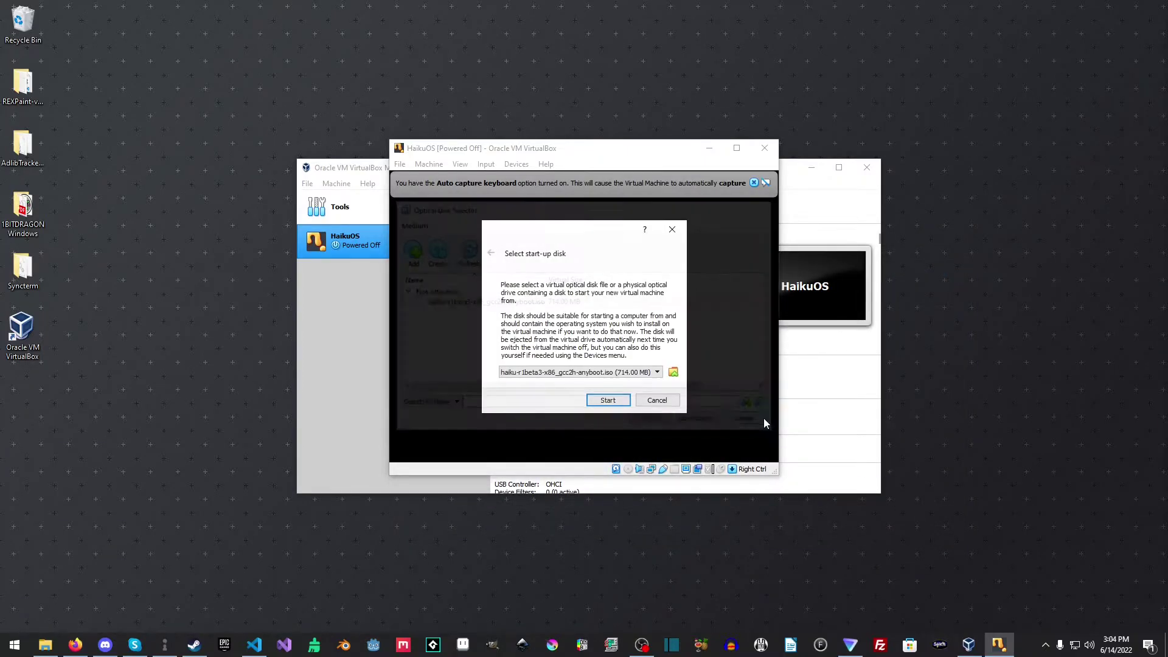
Step: Boot the machine from haiku-r1beta3-x86_gcc2h-anyboot.iso and maximize its window, dismissing the mouse integration notice
{"action": "left_click", "coordinate": [615, 399]}
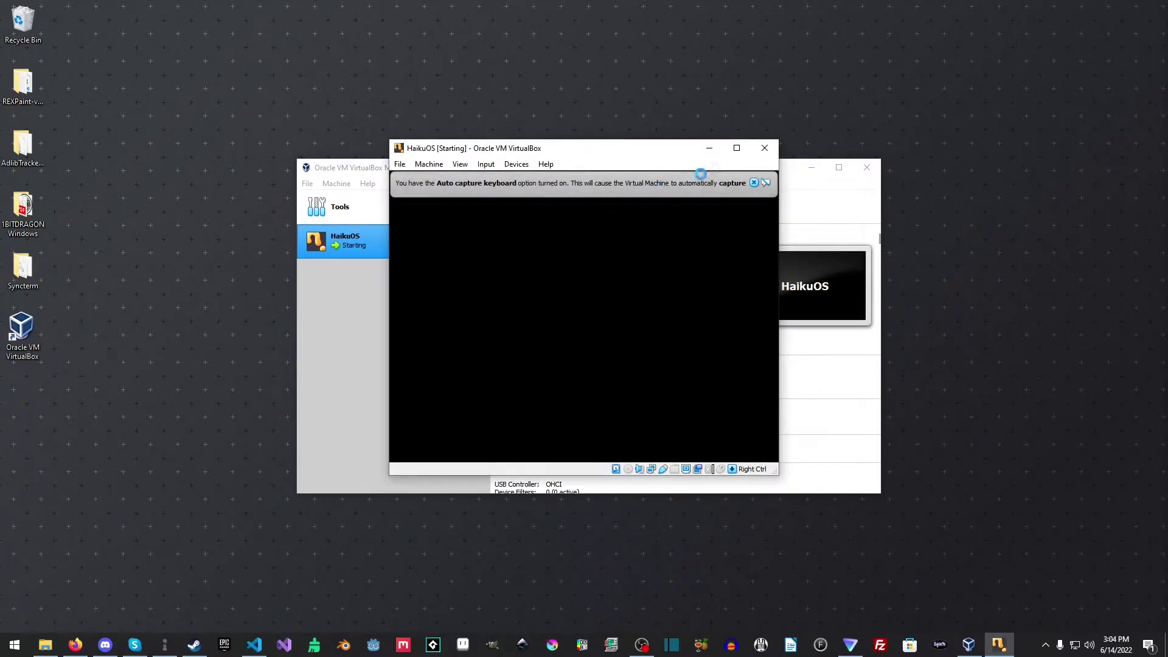
{"action": "left_click", "coordinate": [744, 152]}
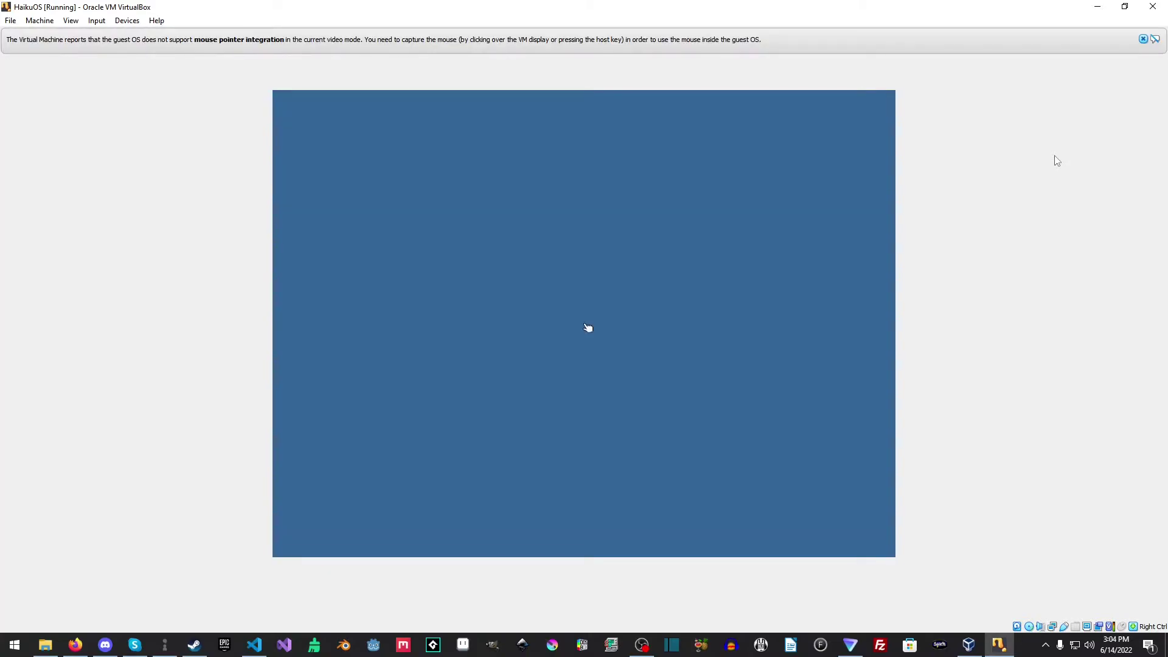
{"action": "left_click", "coordinate": [1155, 40]}
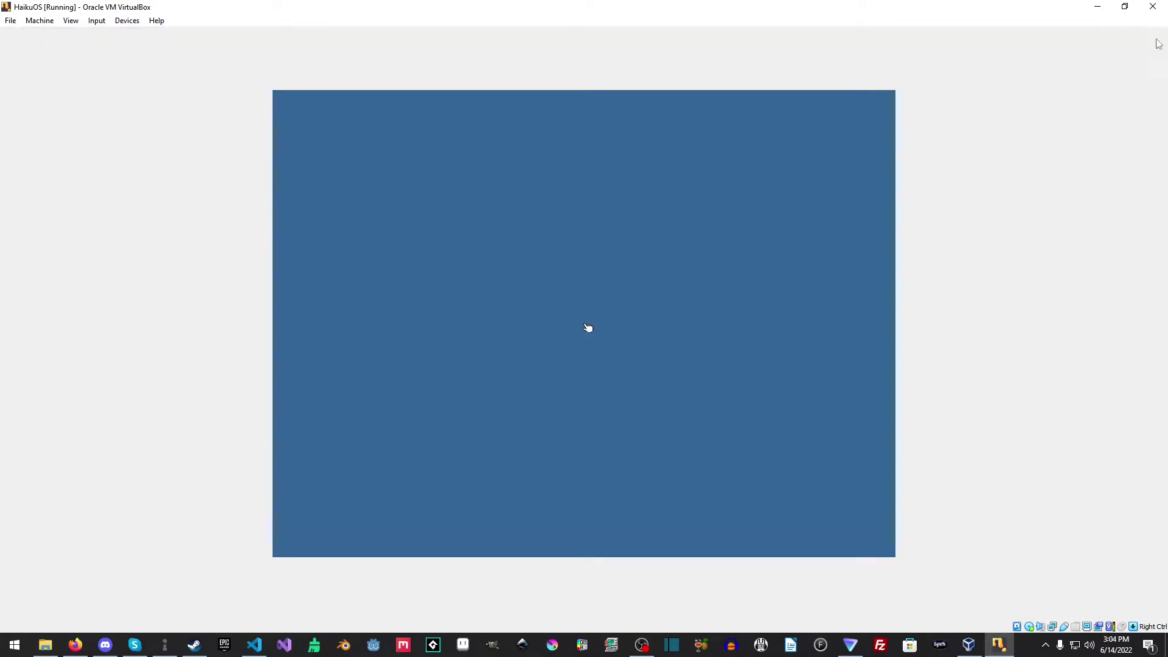
Step: Capture the mouse in the virtual machine and proceed with Install Haiku as far as the Installer's target selection
{"action": "left_click", "coordinate": [736, 372]}
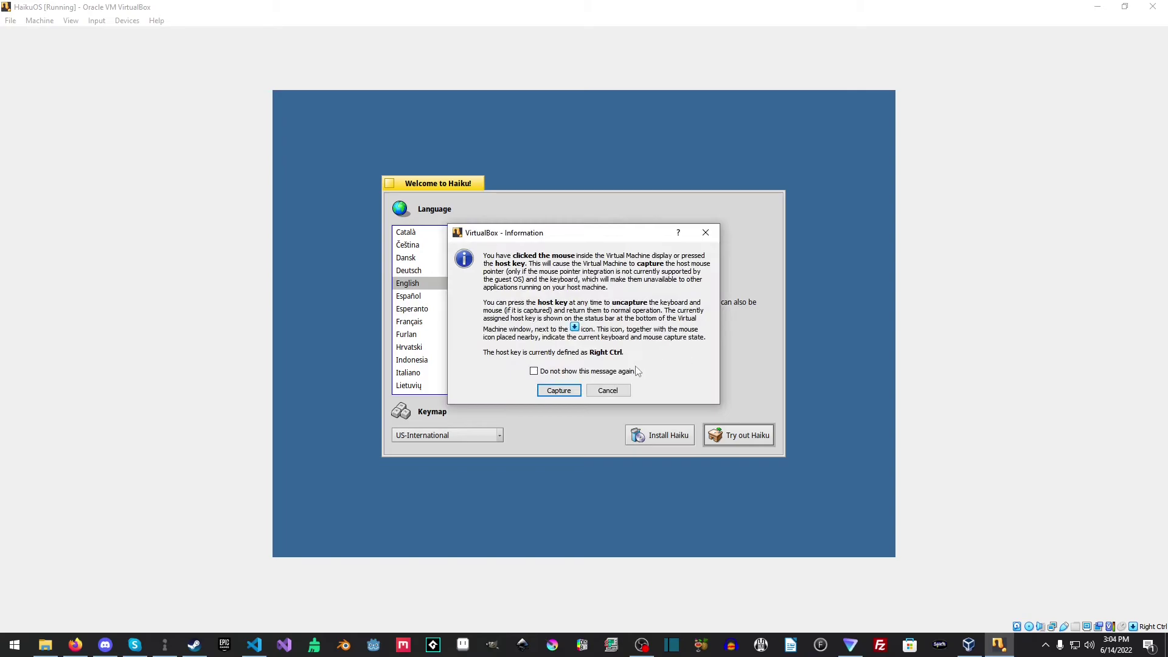
{"action": "left_click", "coordinate": [558, 390]}
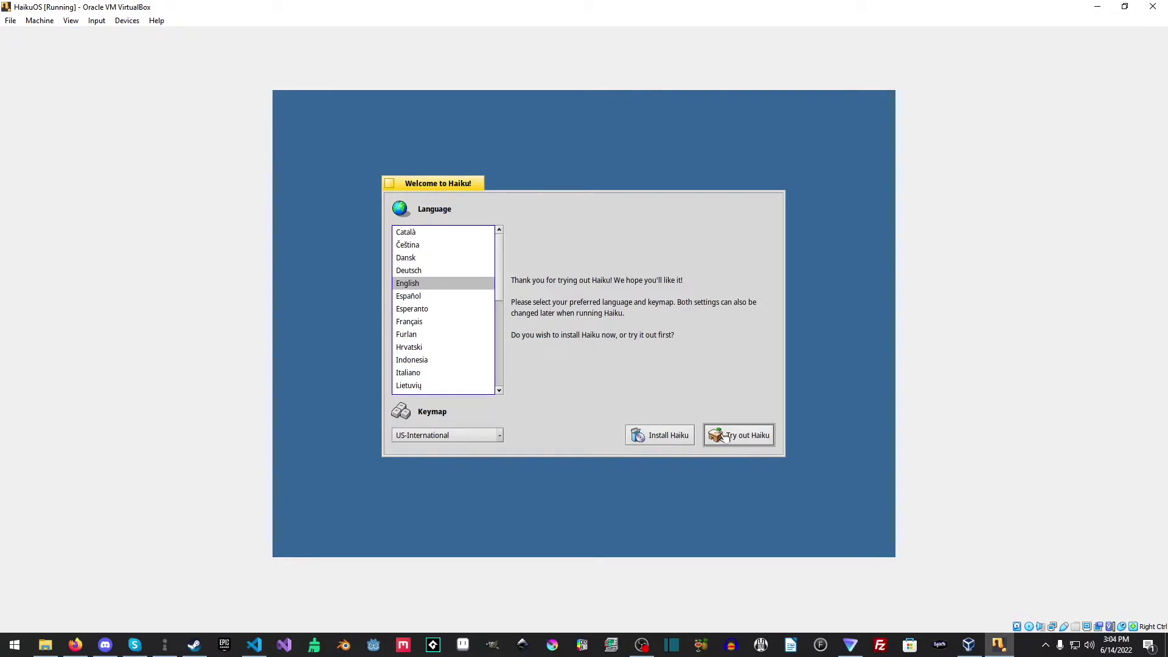
{"action": "left_click", "coordinate": [666, 440]}
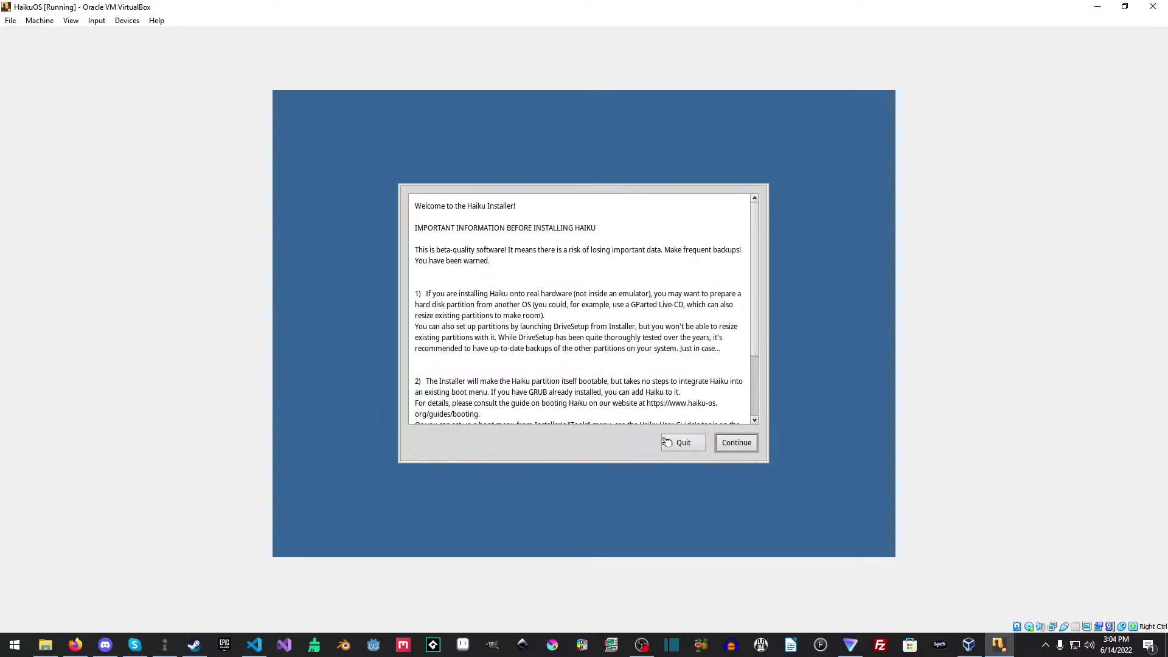
{"action": "left_click", "coordinate": [741, 446]}
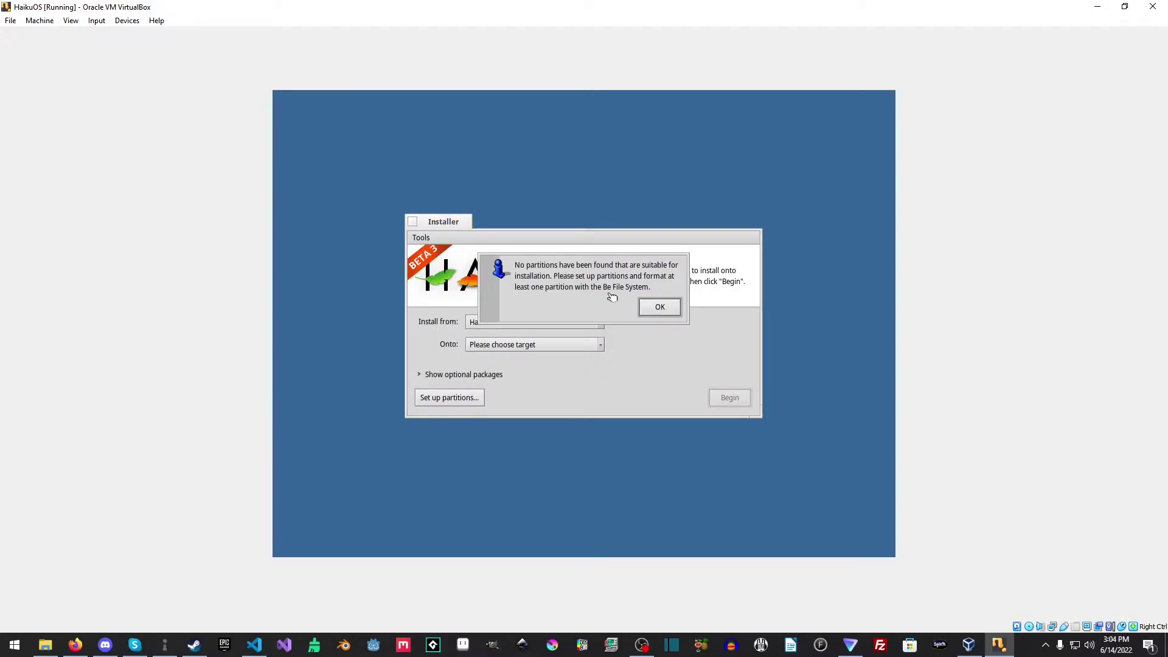
{"action": "left_click", "coordinate": [659, 307]}
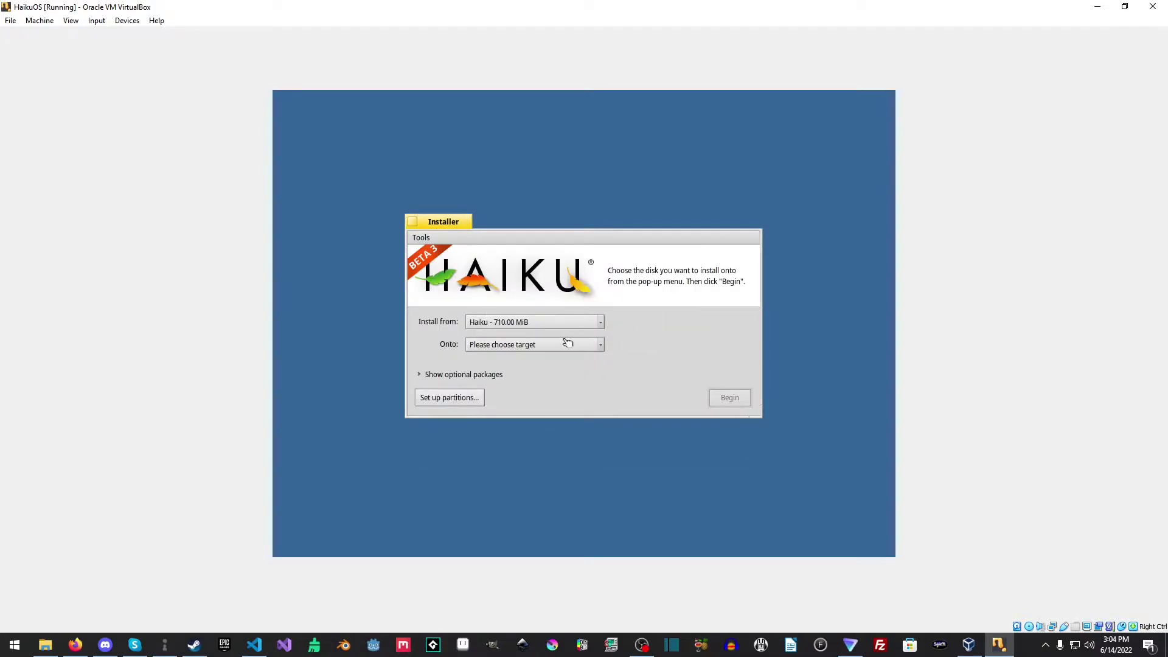
Step: Set up partitions by formatting the 4 GiB VBOX HARDDISK with the Be File System and writing the changes to disk
{"action": "left_click", "coordinate": [438, 395]}
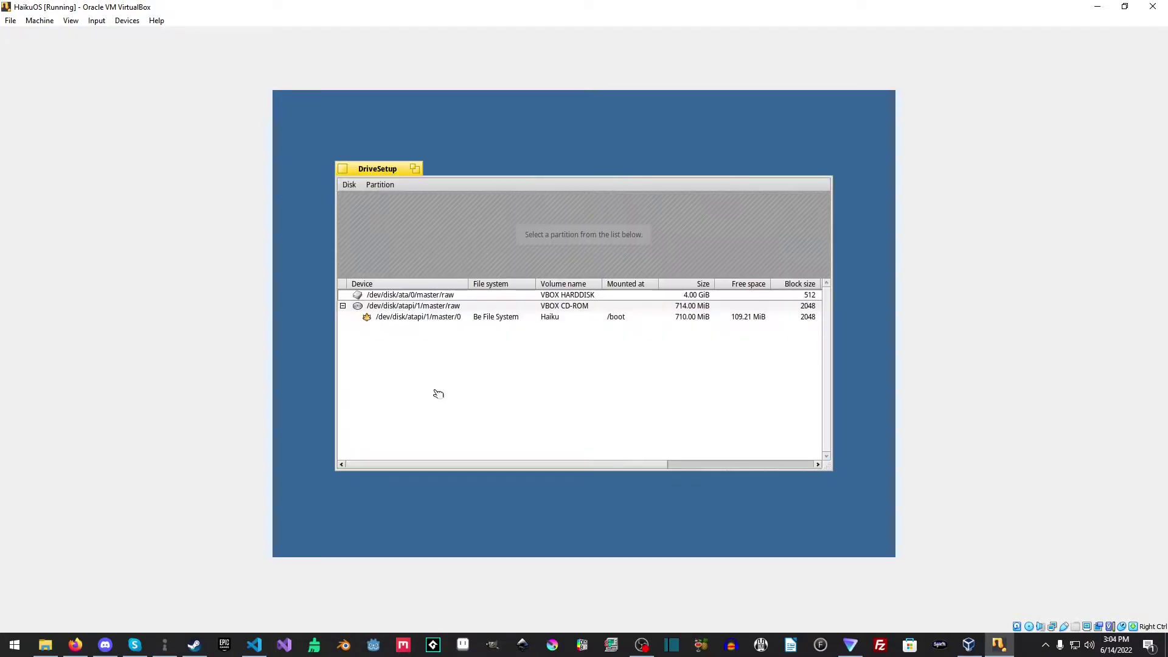
{"action": "left_click", "coordinate": [399, 298]}
{"action": "right_click", "coordinate": [399, 298]}
{"action": "mouse_move", "coordinate": [450, 314]}
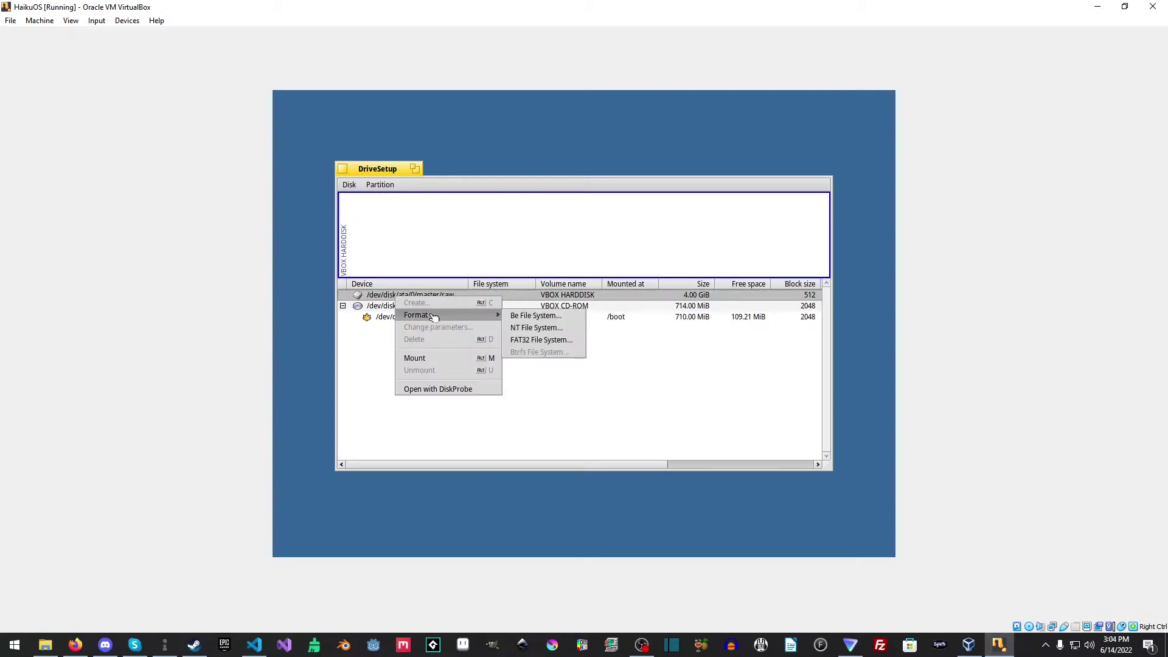
{"action": "left_click", "coordinate": [547, 315]}
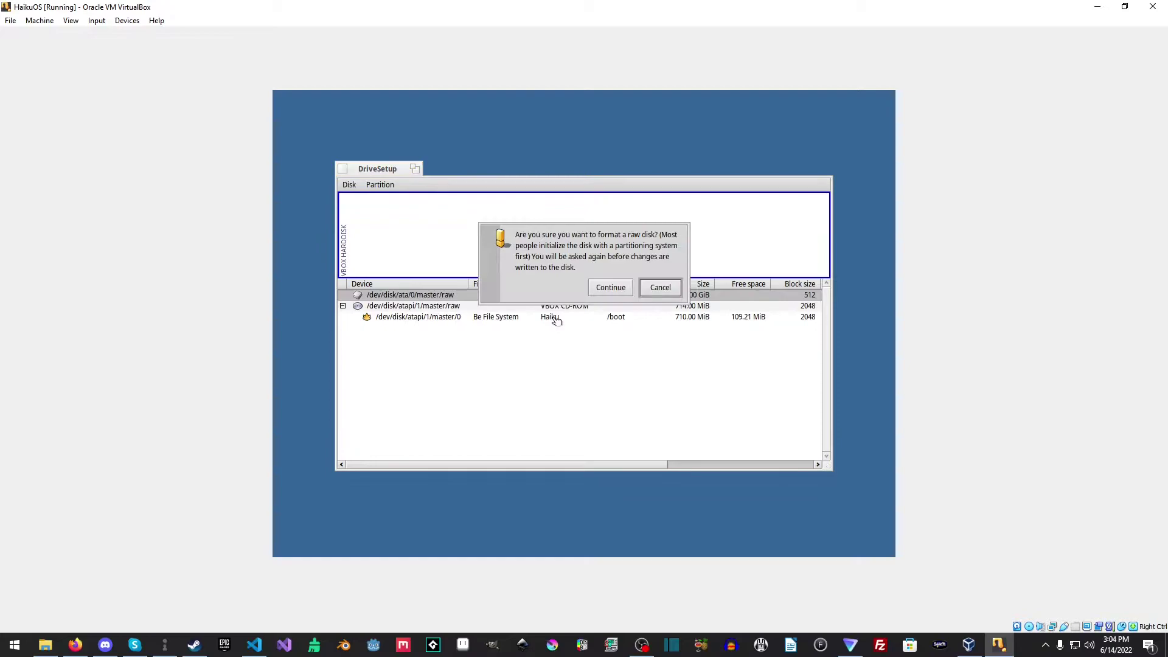
{"action": "left_click", "coordinate": [596, 292]}
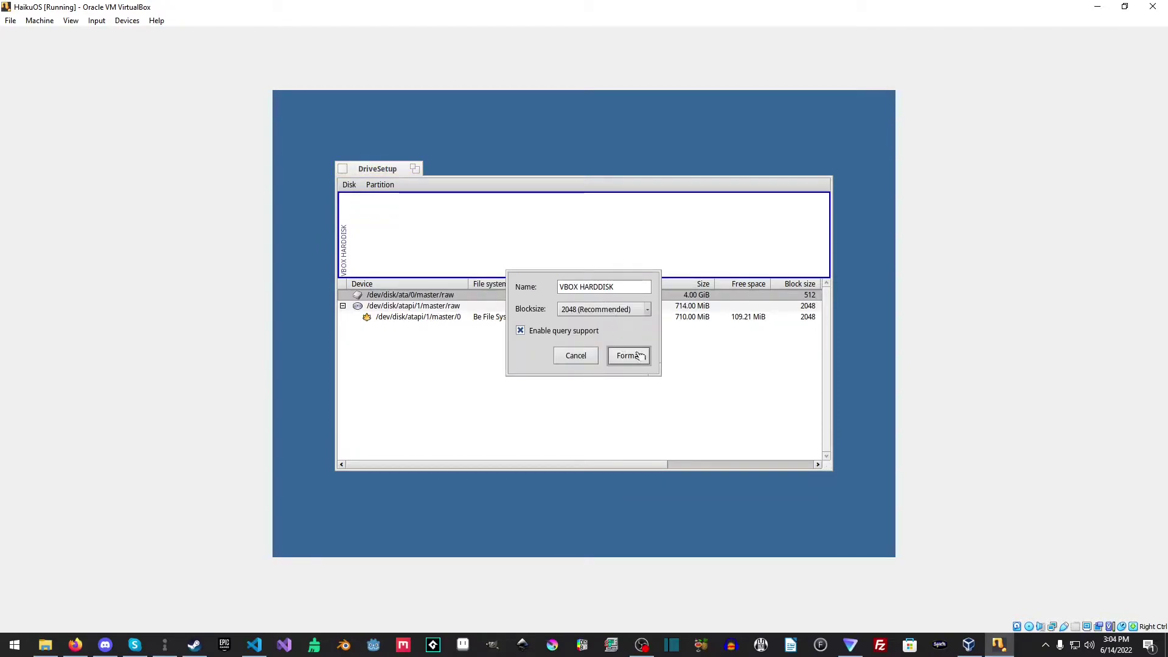
{"action": "left_click", "coordinate": [643, 356]}
{"action": "left_click", "coordinate": [590, 294]}
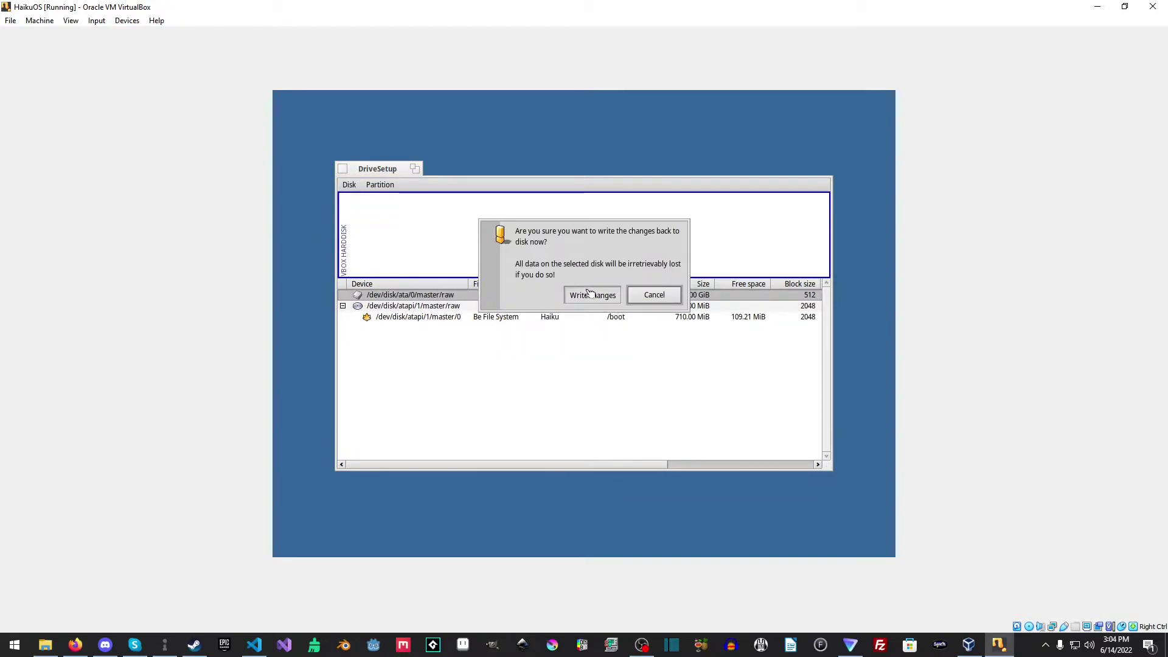
Step: Acknowledge the completed disk formatting and close DriveSetup to return to the Installer
{"action": "left_click", "coordinate": [661, 281]}
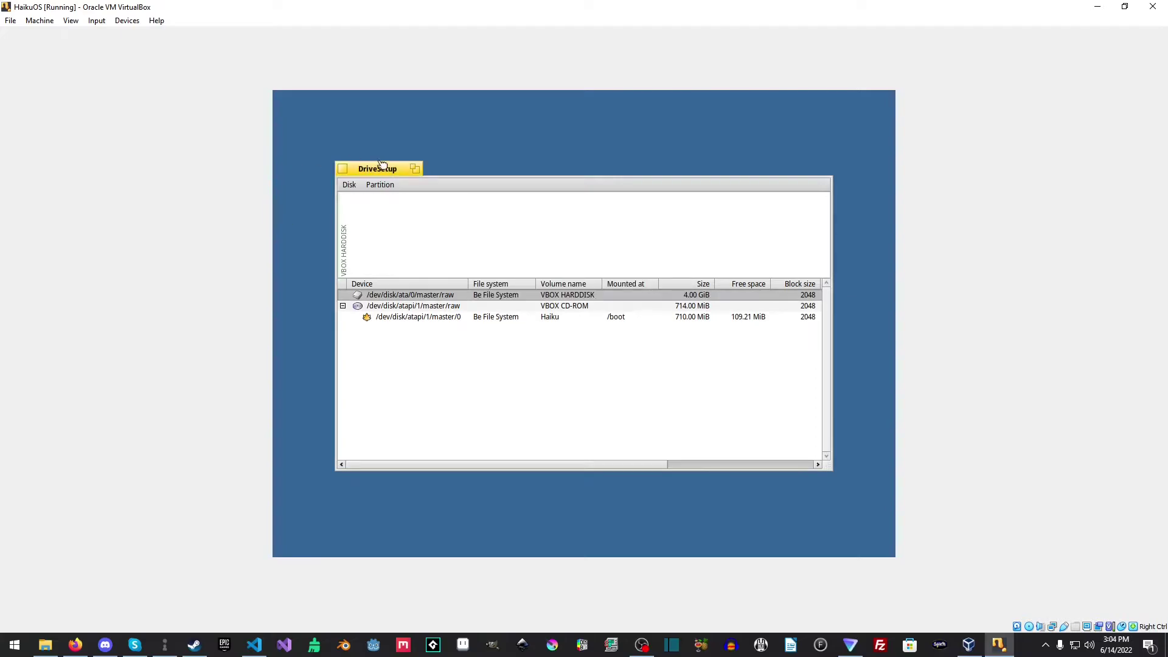
{"action": "left_click_drag", "start_coordinate": [373, 178], "coordinate": [461, 180]}
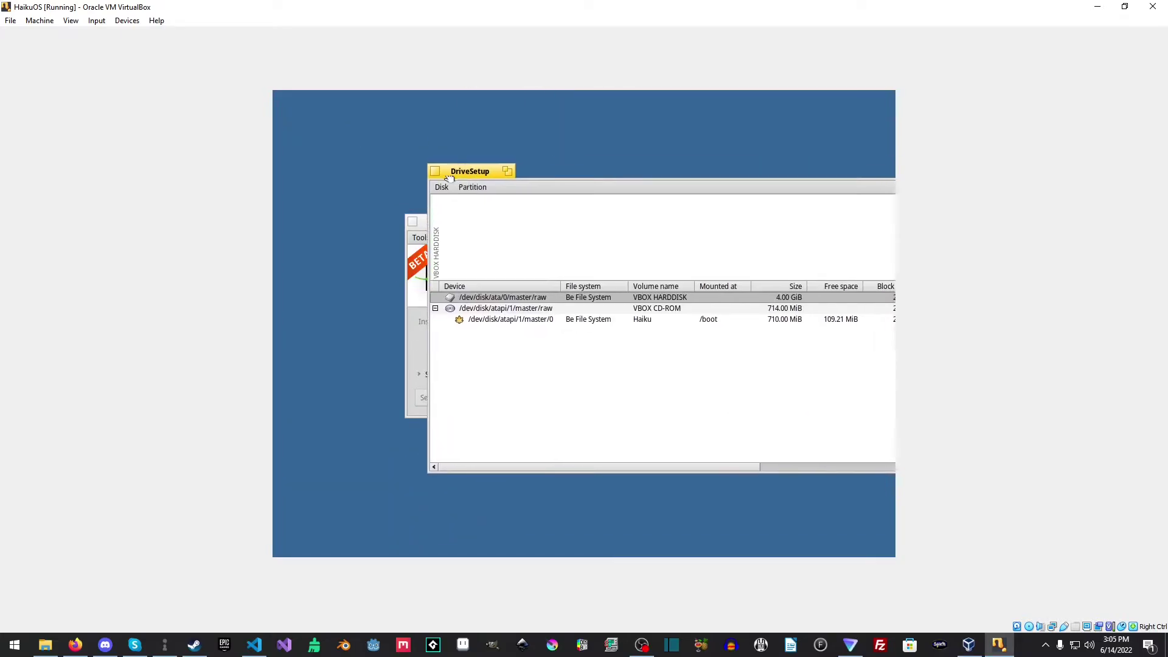
{"action": "left_click", "coordinate": [507, 171]}
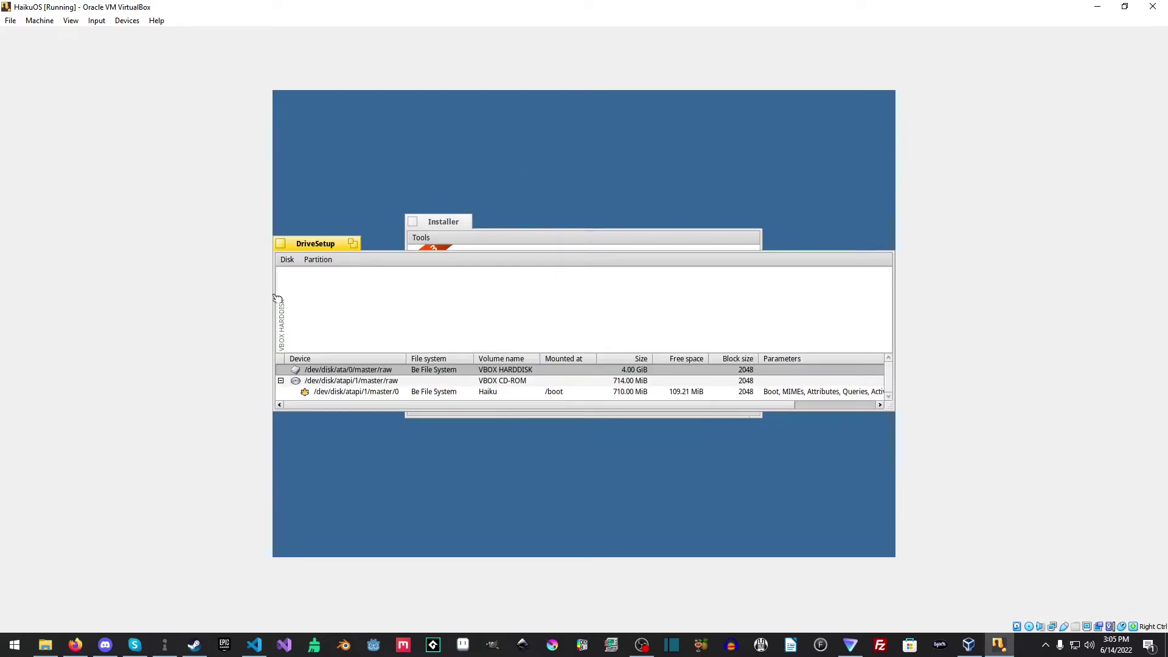
{"action": "left_click_drag", "start_coordinate": [313, 246], "coordinate": [345, 259]}
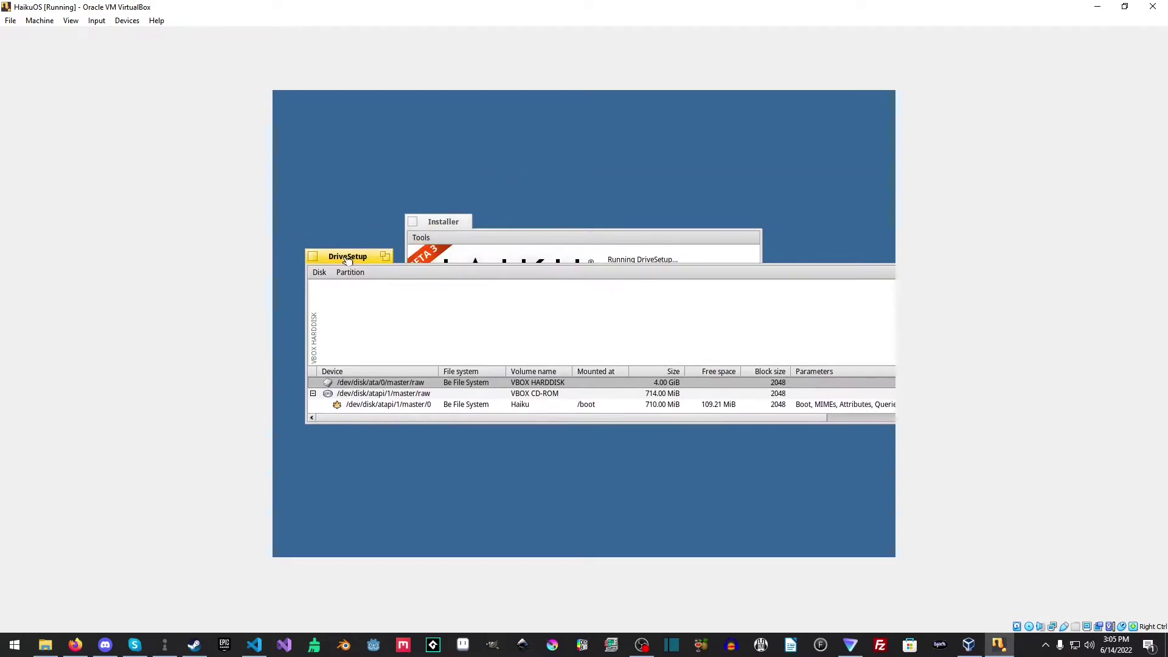
{"action": "left_click", "coordinate": [313, 256]}
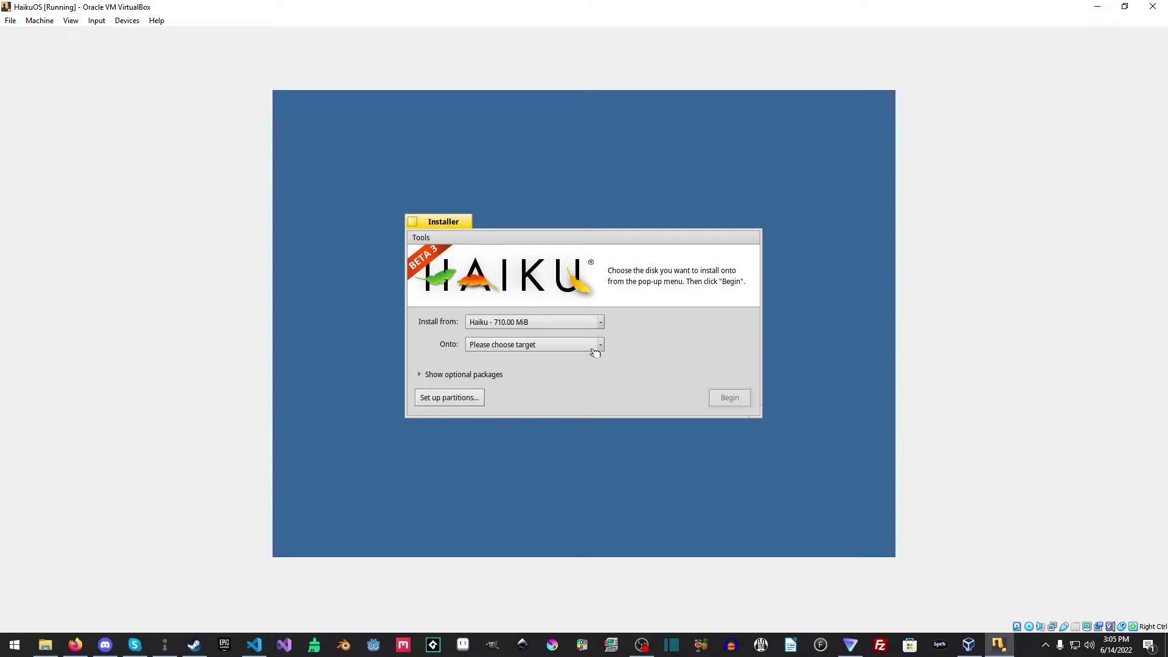
Step: Install Haiku onto the 4.00 GiB VBOX HARDDISK and restart the machine once the installation finishes
{"action": "left_click", "coordinate": [428, 327]}
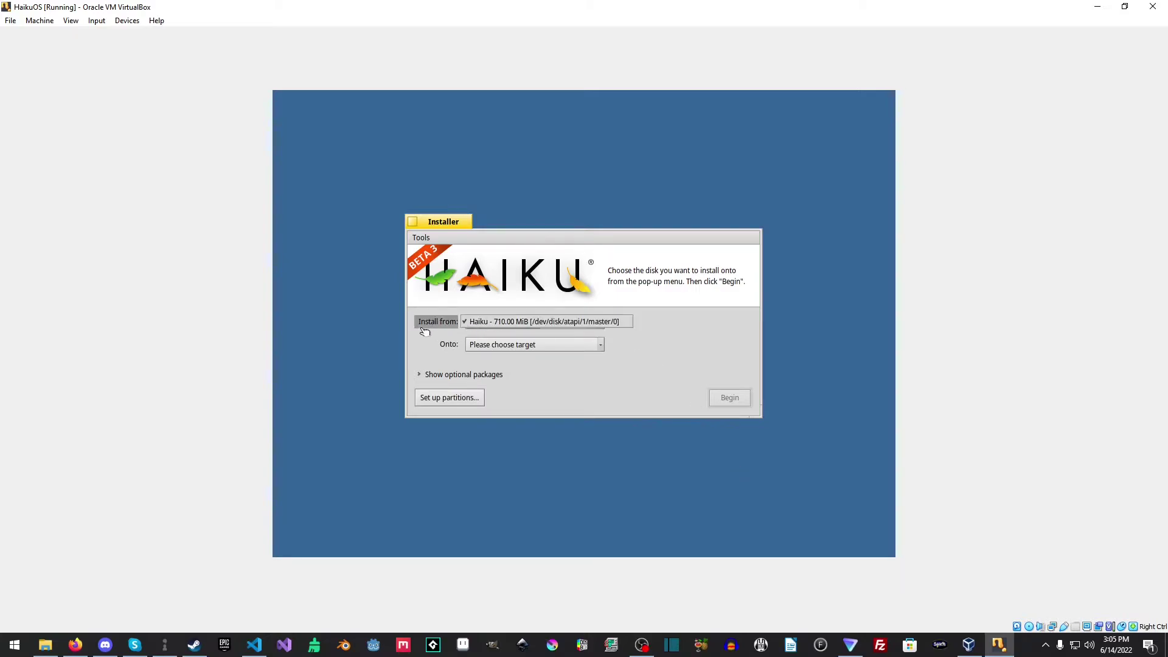
{"action": "left_click", "coordinate": [543, 345]}
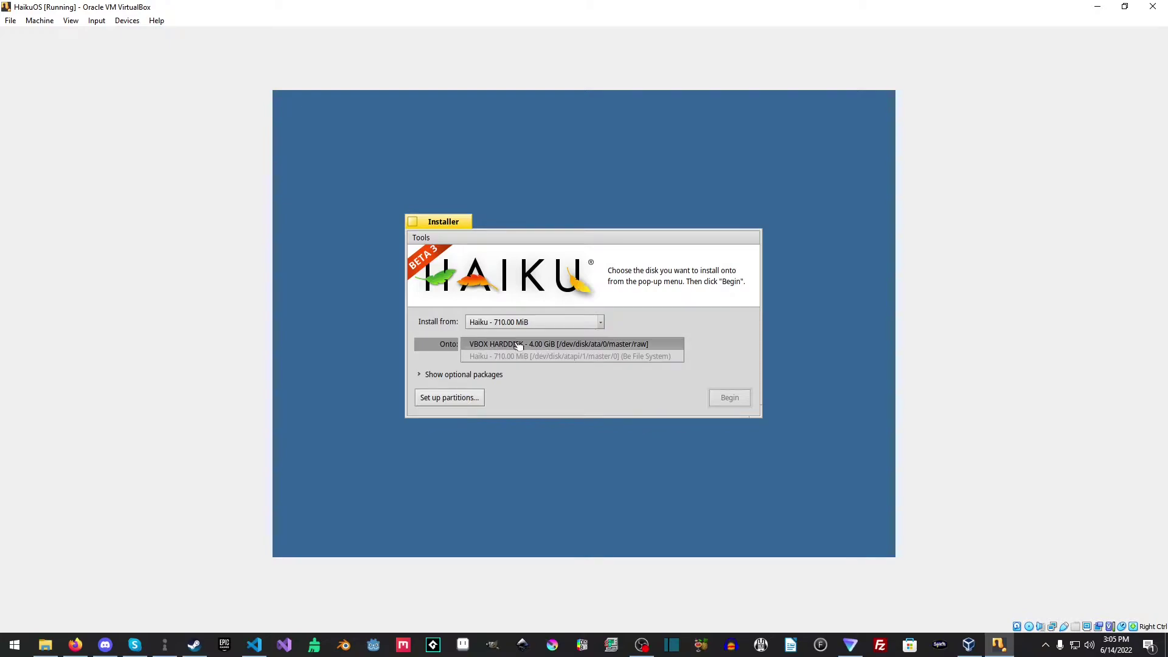
{"action": "left_click", "coordinate": [517, 345]}
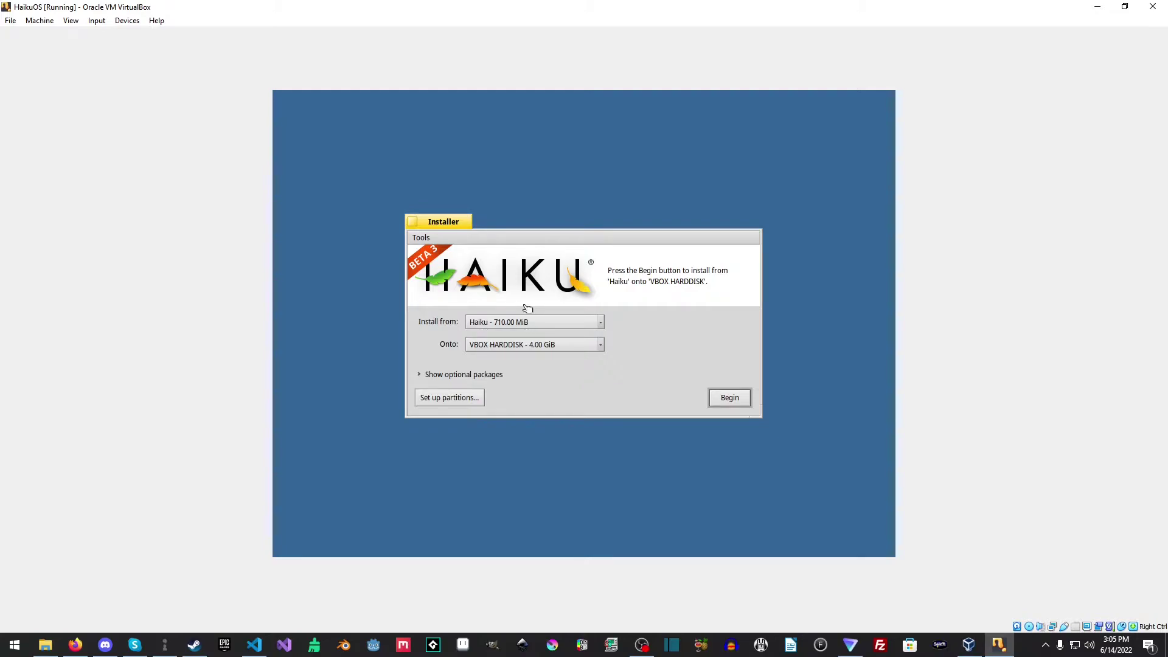
{"action": "left_click", "coordinate": [727, 403]}
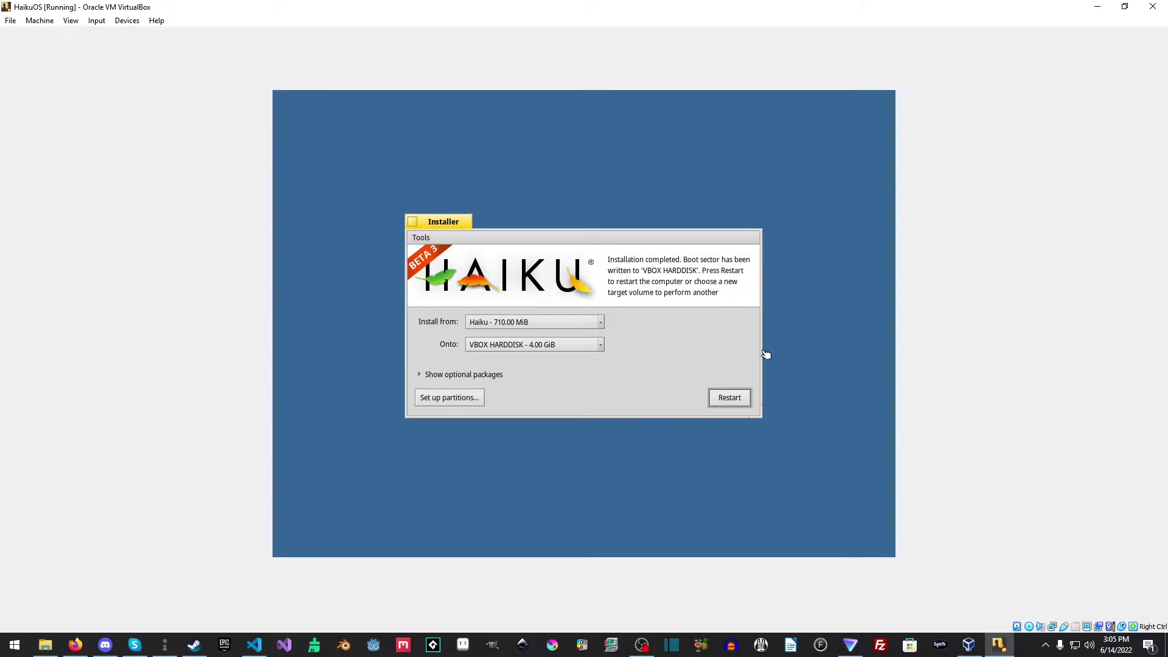
{"action": "left_click", "coordinate": [720, 405]}
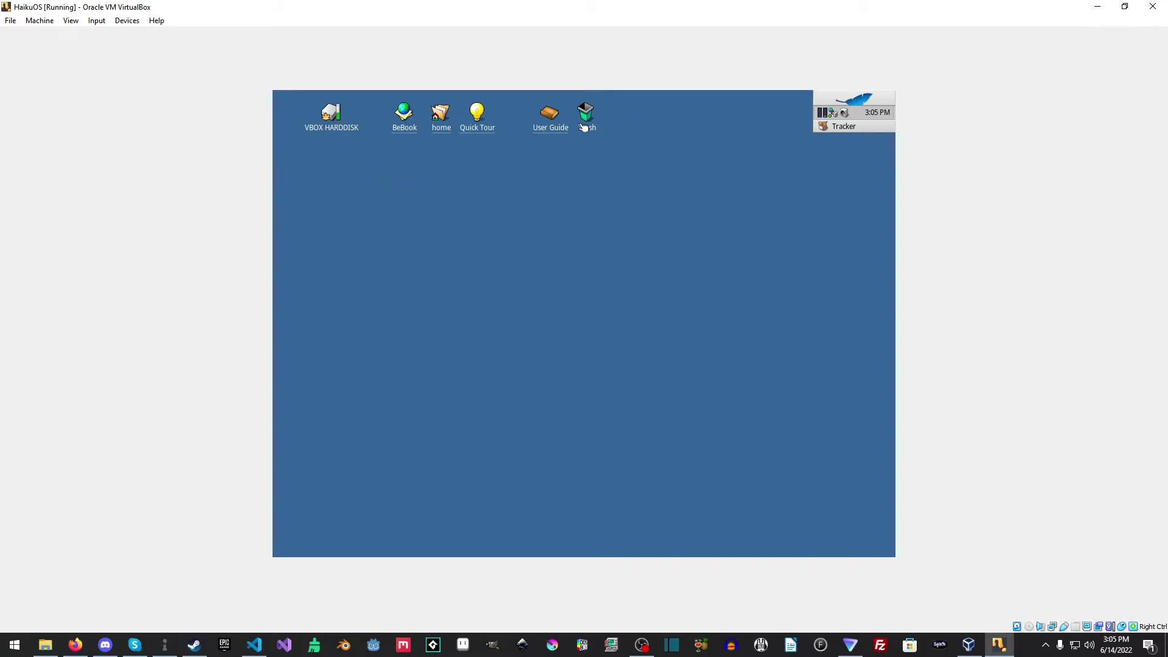
Step: Look through the Haiku User Guide contents, minimize and restore its WebPositive window, and close it
{"action": "left_click", "coordinate": [547, 114]}
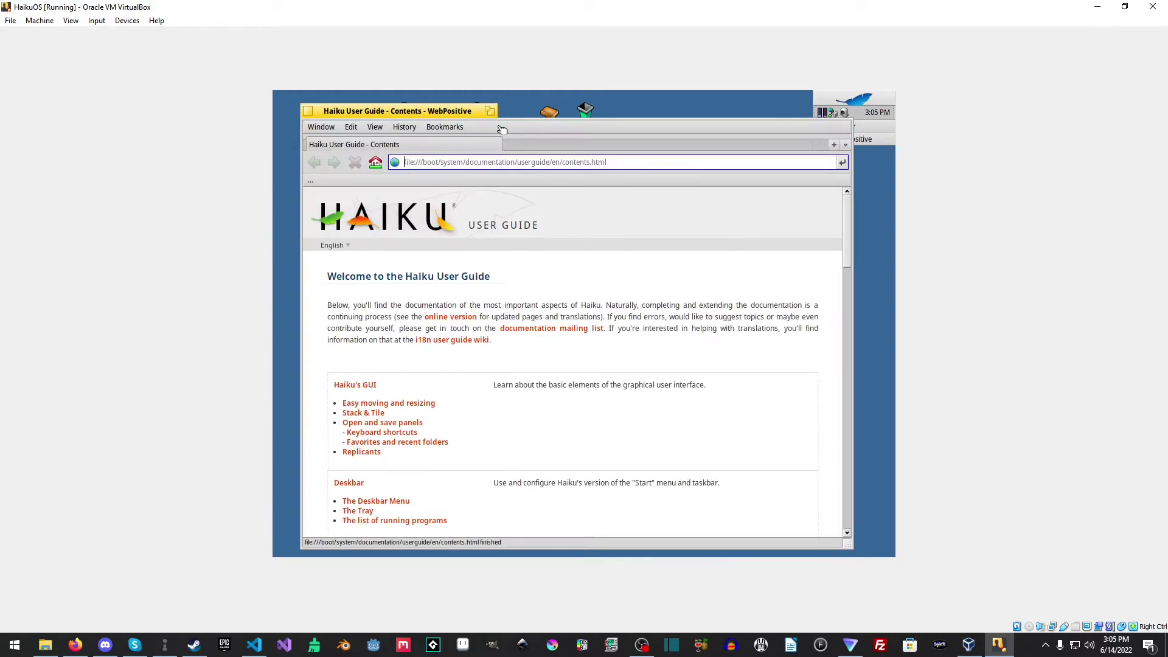
{"action": "left_click", "coordinate": [490, 111]}
{"action": "scroll", "coordinate": [486, 372], "scroll_direction": "down", "scroll_amount": 2}
{"action": "scroll", "coordinate": [486, 371], "scroll_direction": "up", "scroll_amount": 2}
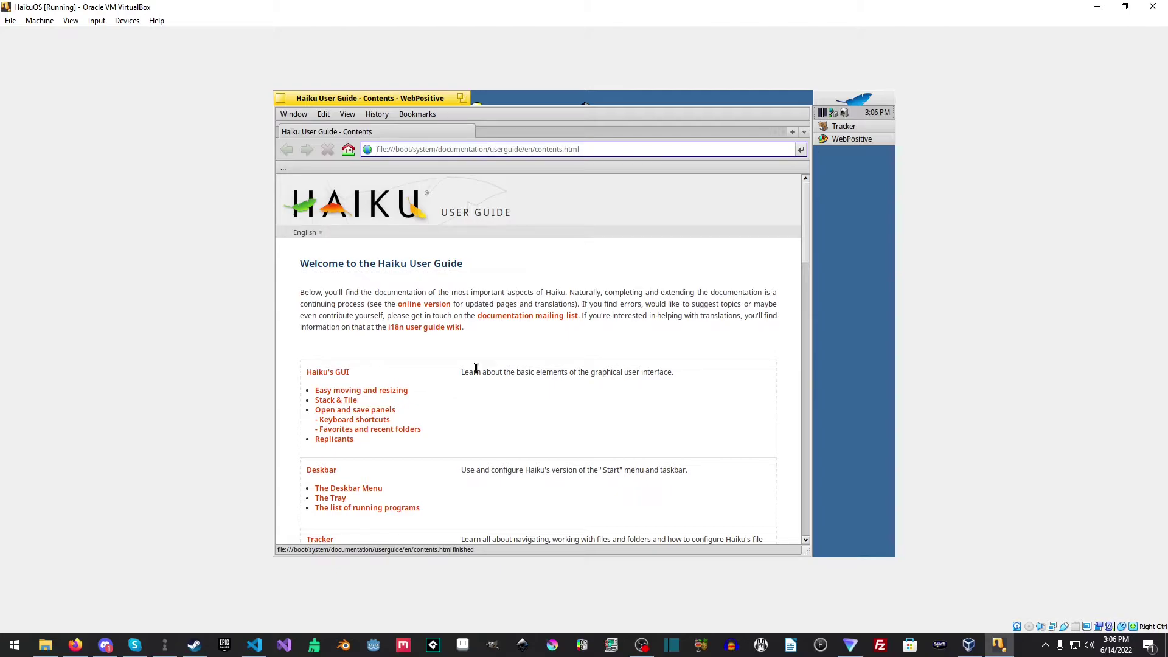
{"action": "double_click", "coordinate": [343, 102]}
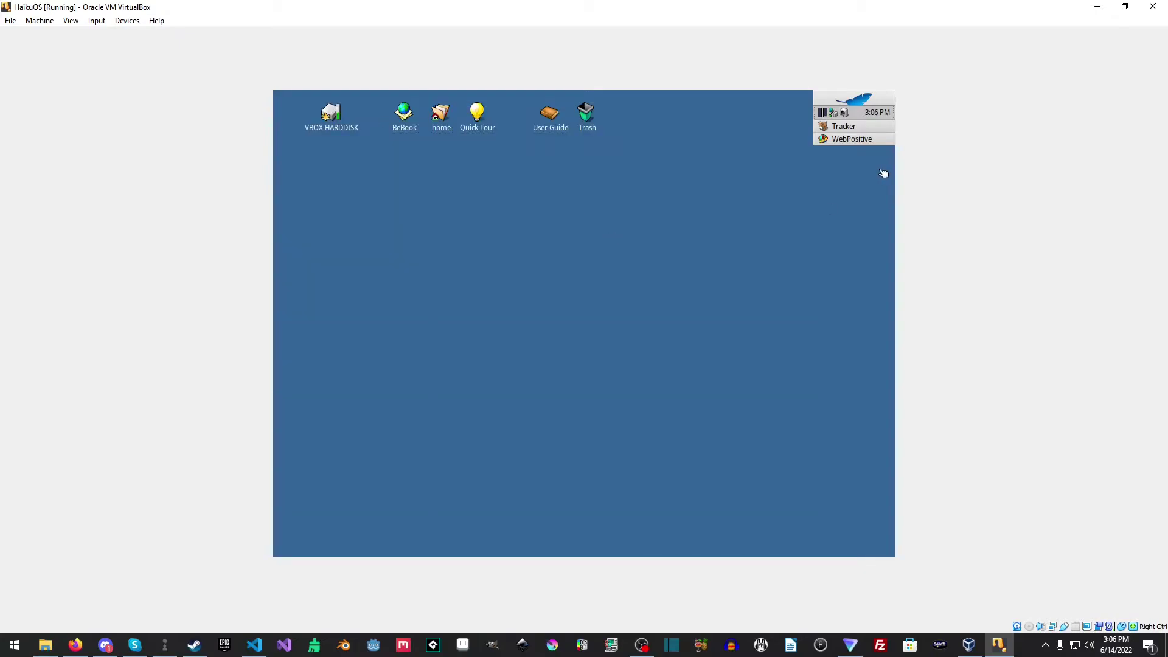
{"action": "left_click", "coordinate": [840, 139]}
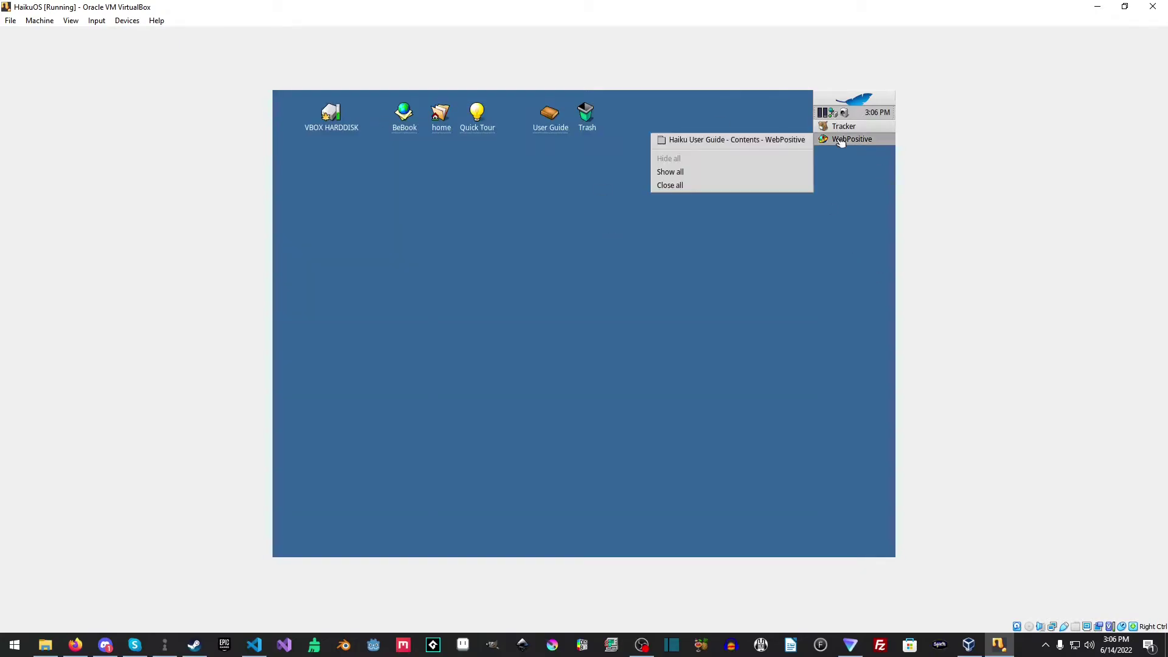
{"action": "left_click", "coordinate": [751, 144]}
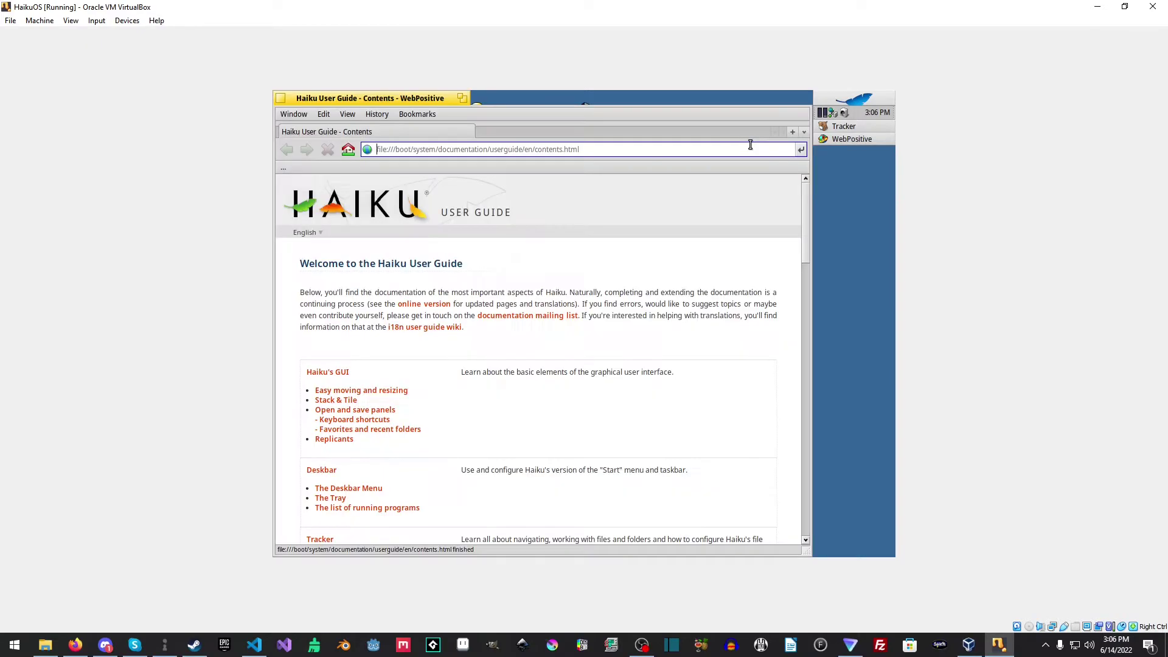
{"action": "left_click", "coordinate": [281, 97]}
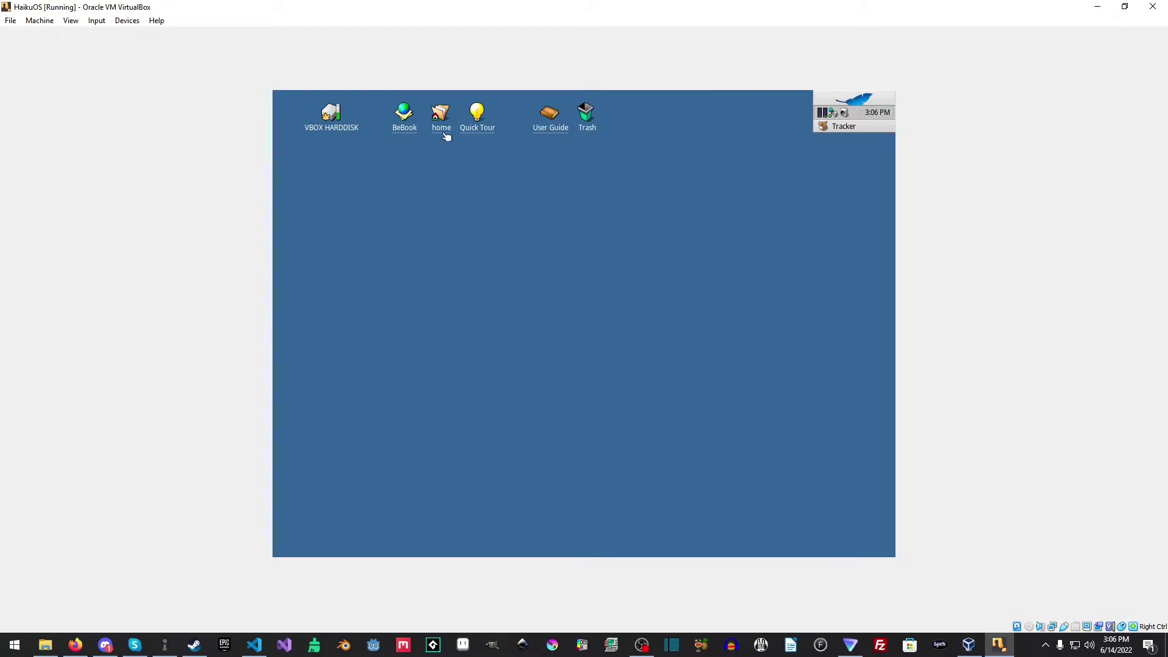
Step: Open the BeBook from the desktop, look through its table of contents, and close it
{"action": "double_click", "coordinate": [403, 113]}
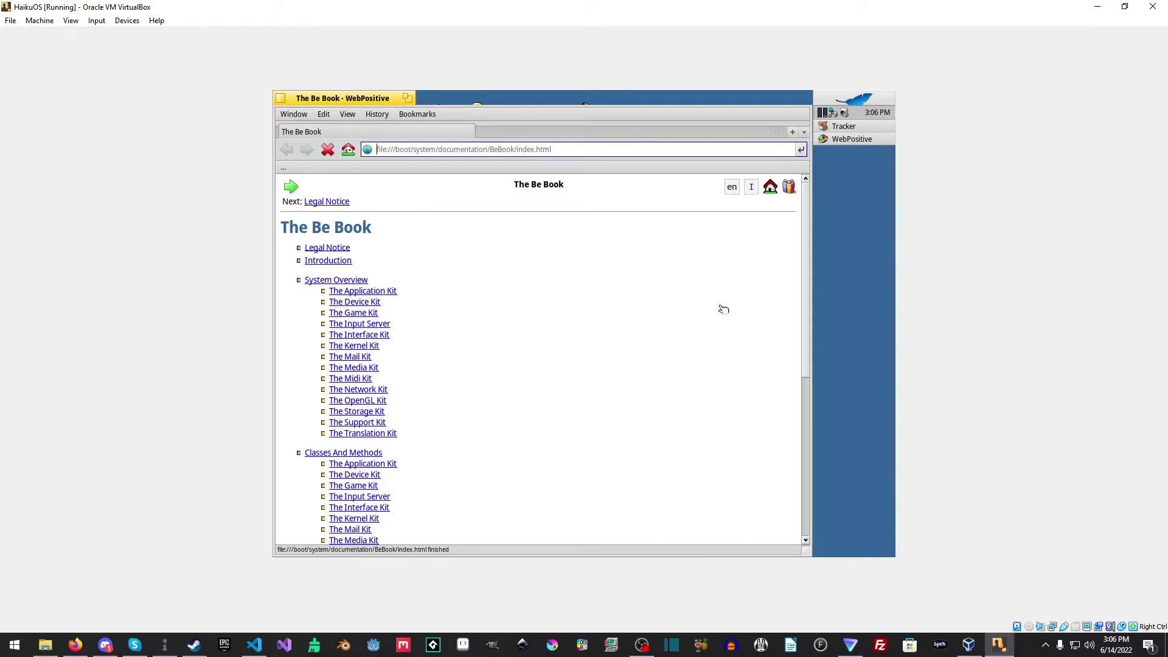
{"action": "scroll", "coordinate": [545, 485], "scroll_direction": "down", "scroll_amount": 5}
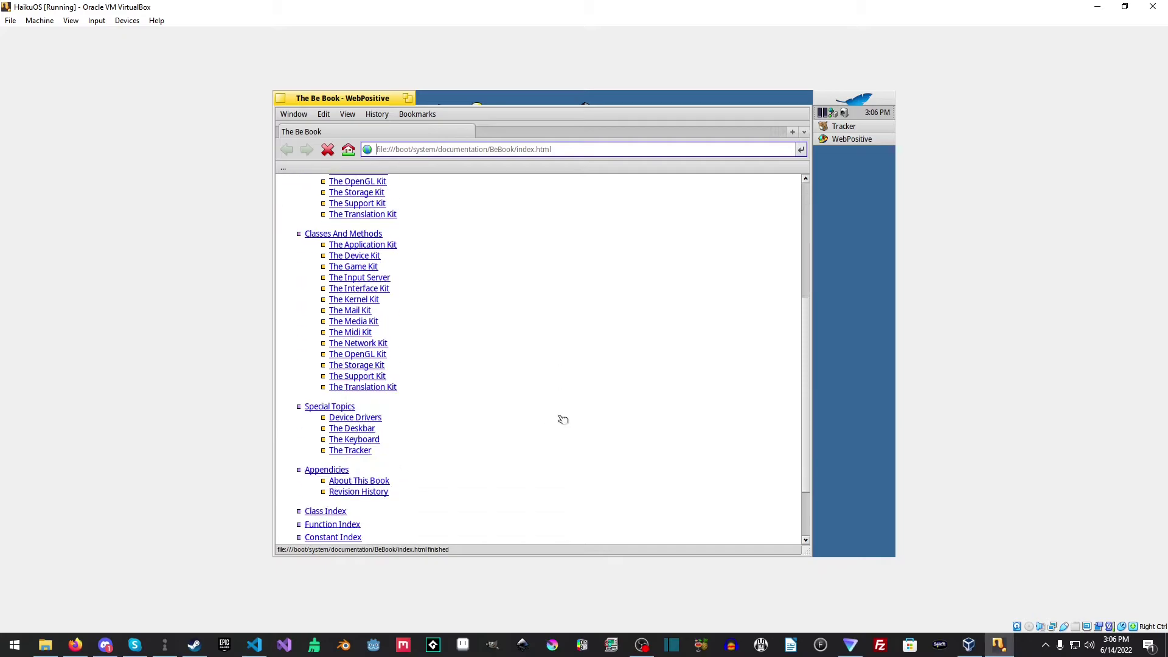
{"action": "scroll", "coordinate": [561, 413], "scroll_direction": "up", "scroll_amount": 5}
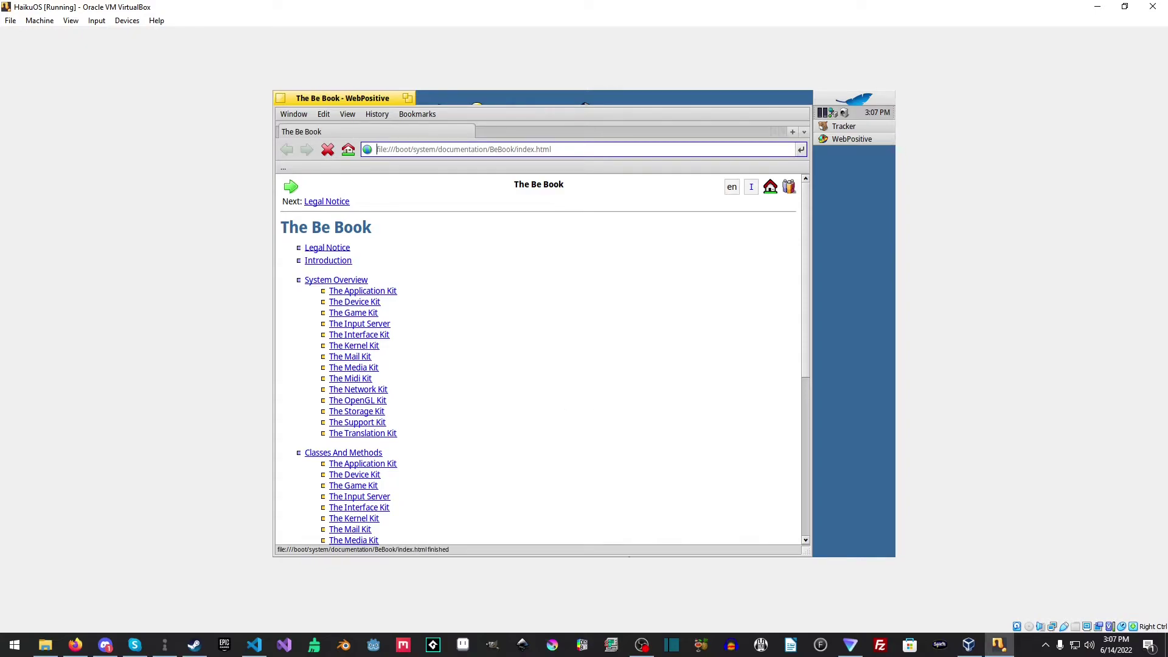
{"action": "left_click", "coordinate": [280, 98]}
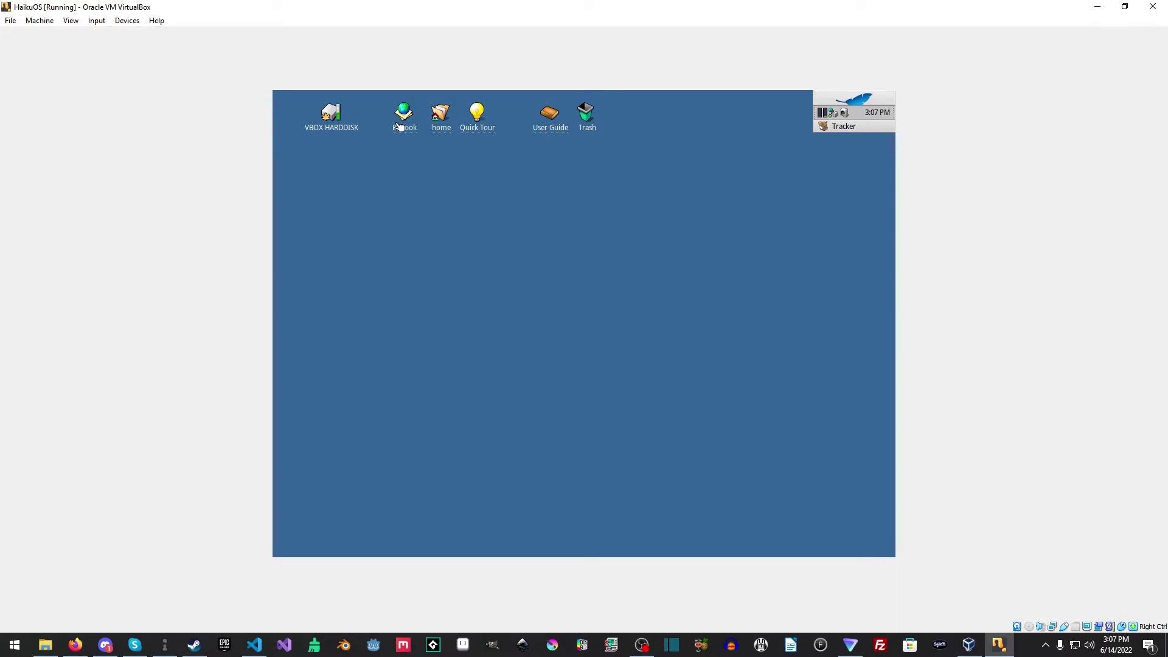
Step: Launch the GLTeapot and Haiku3d demos and place the Haiku3d window beside the teapot window
{"action": "left_click", "coordinate": [843, 96]}
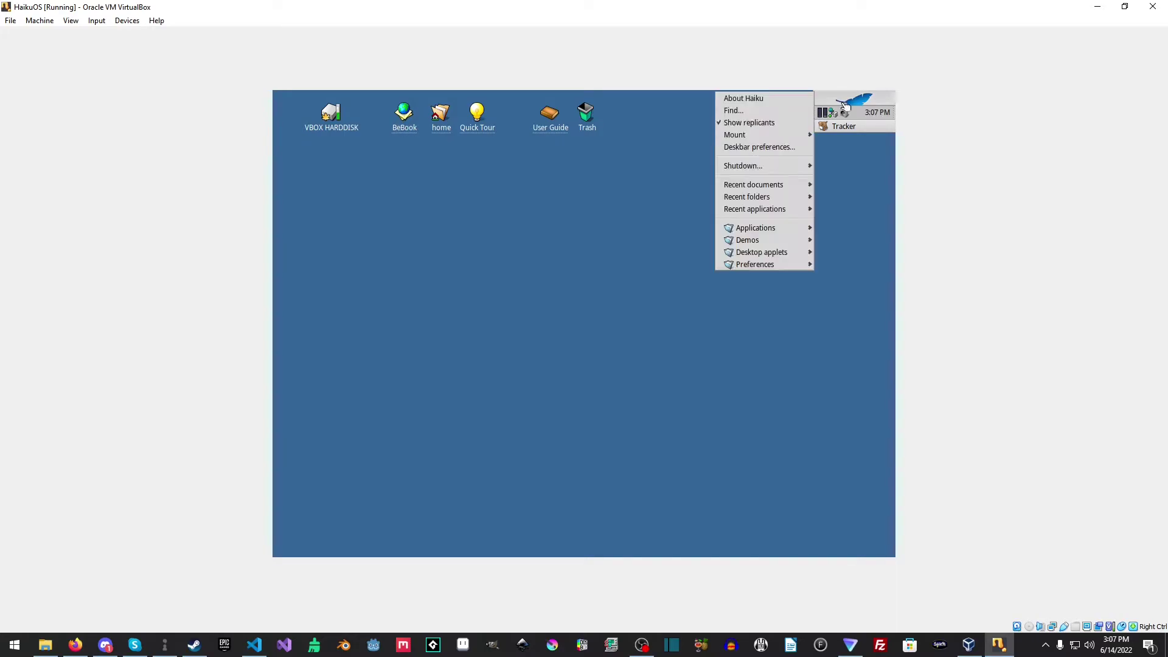
{"action": "mouse_move", "coordinate": [808, 241]}
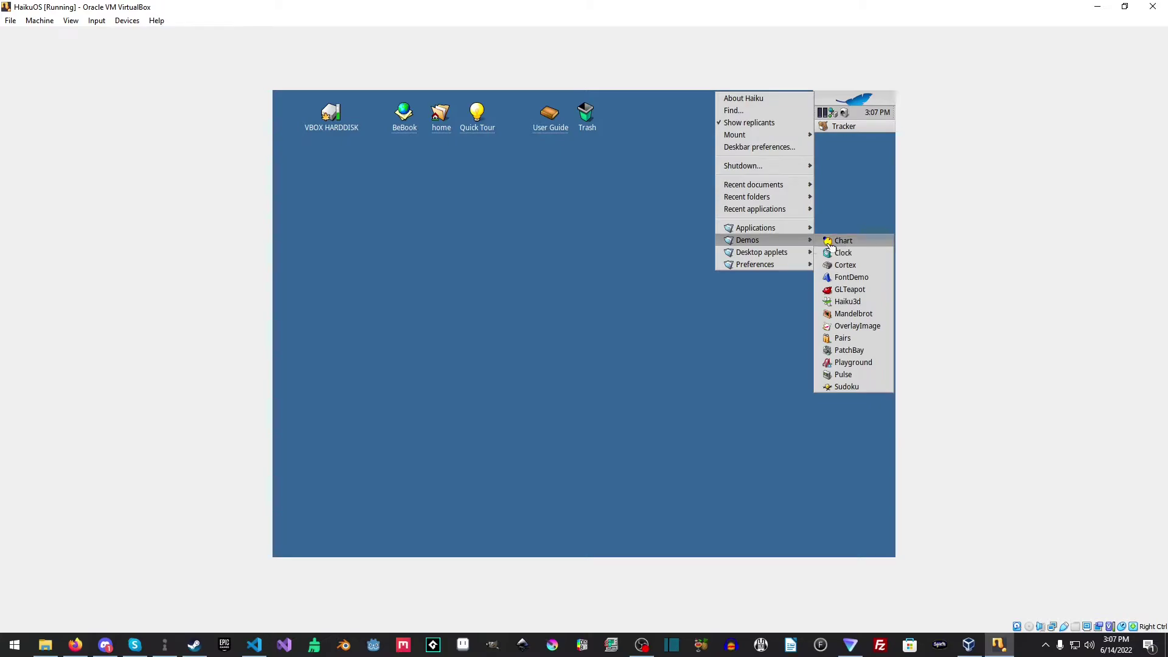
{"action": "left_click", "coordinate": [855, 289]}
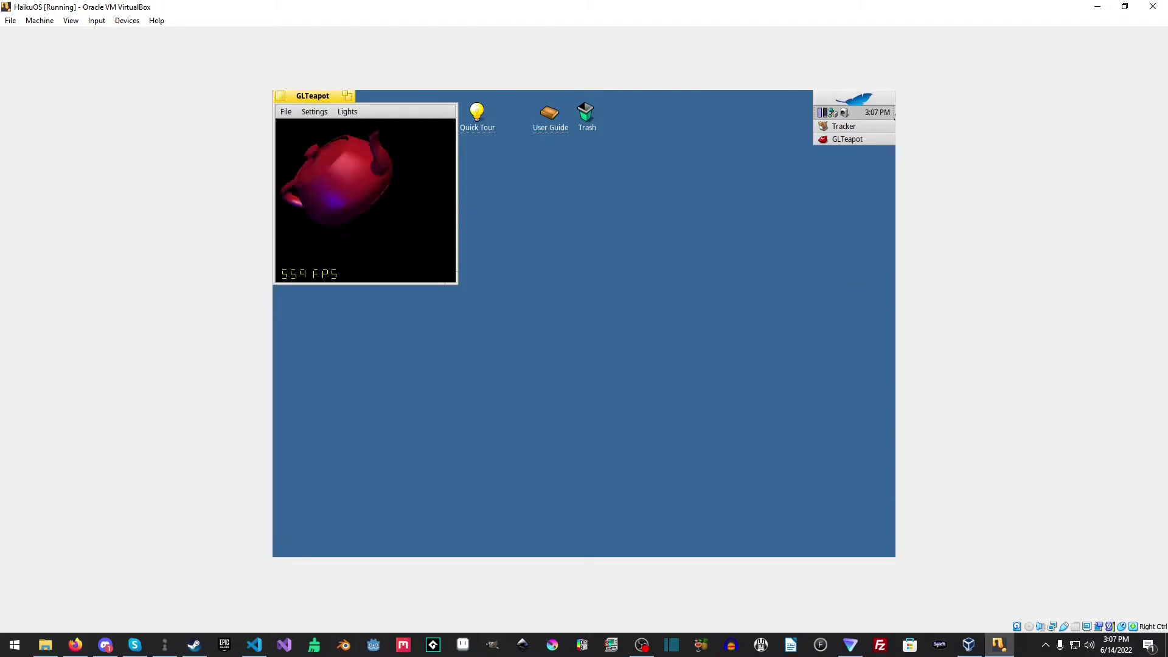
{"action": "left_click", "coordinate": [854, 102]}
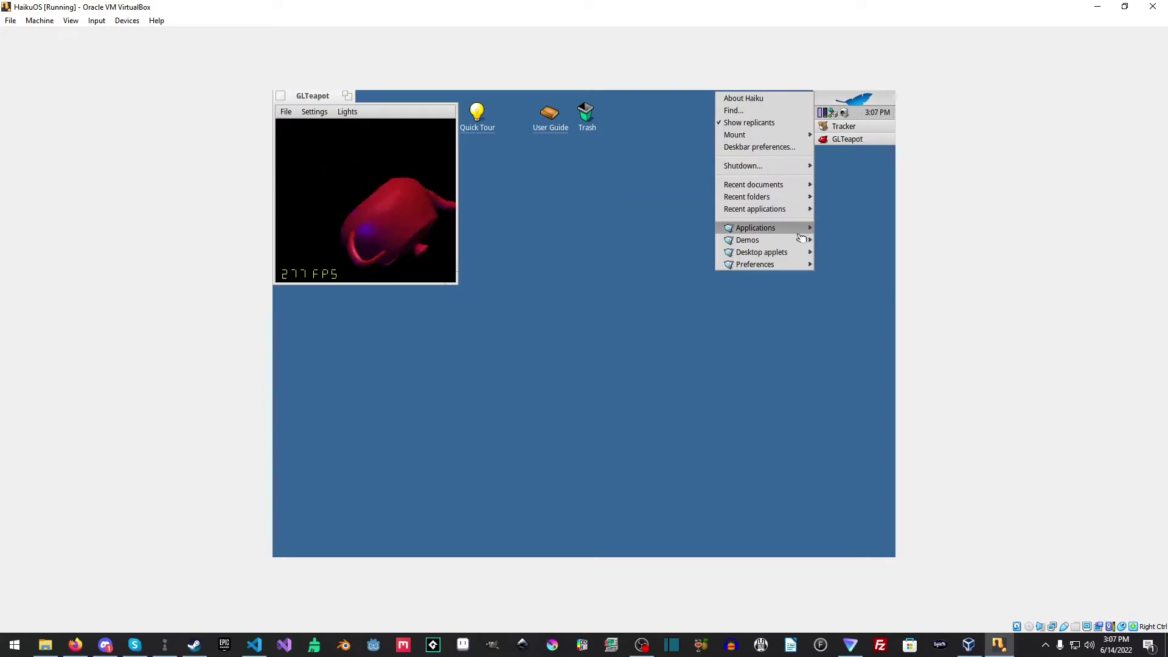
{"action": "mouse_move", "coordinate": [800, 242]}
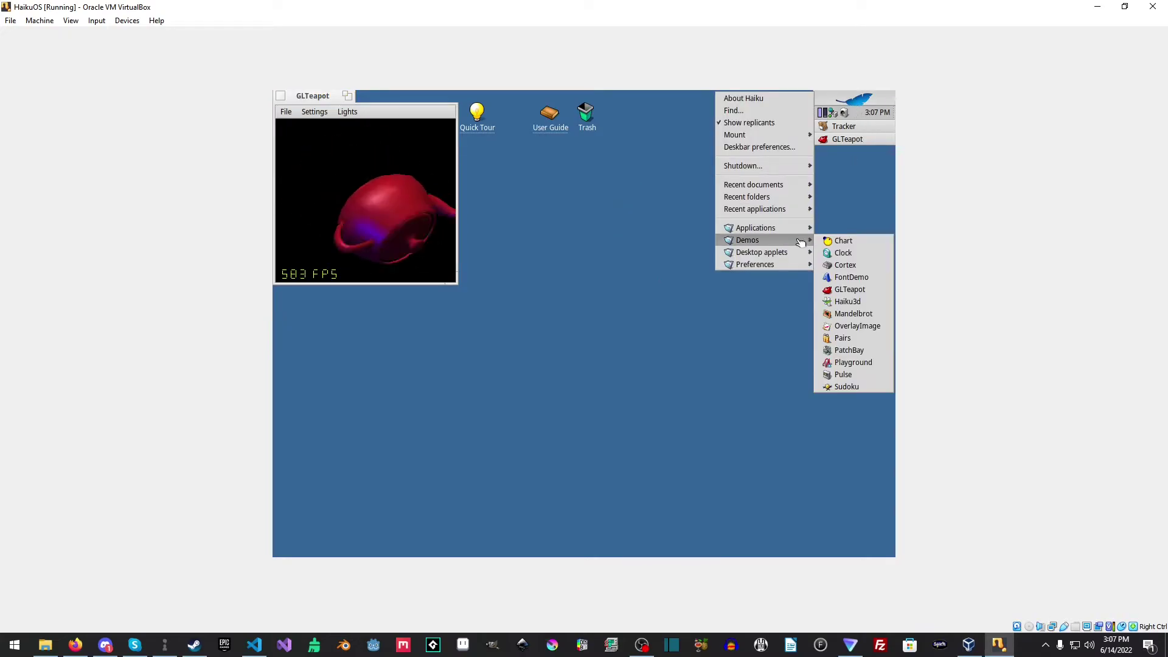
{"action": "left_click", "coordinate": [863, 302]}
{"action": "left_click_drag", "start_coordinate": [323, 112], "coordinate": [482, 107]}
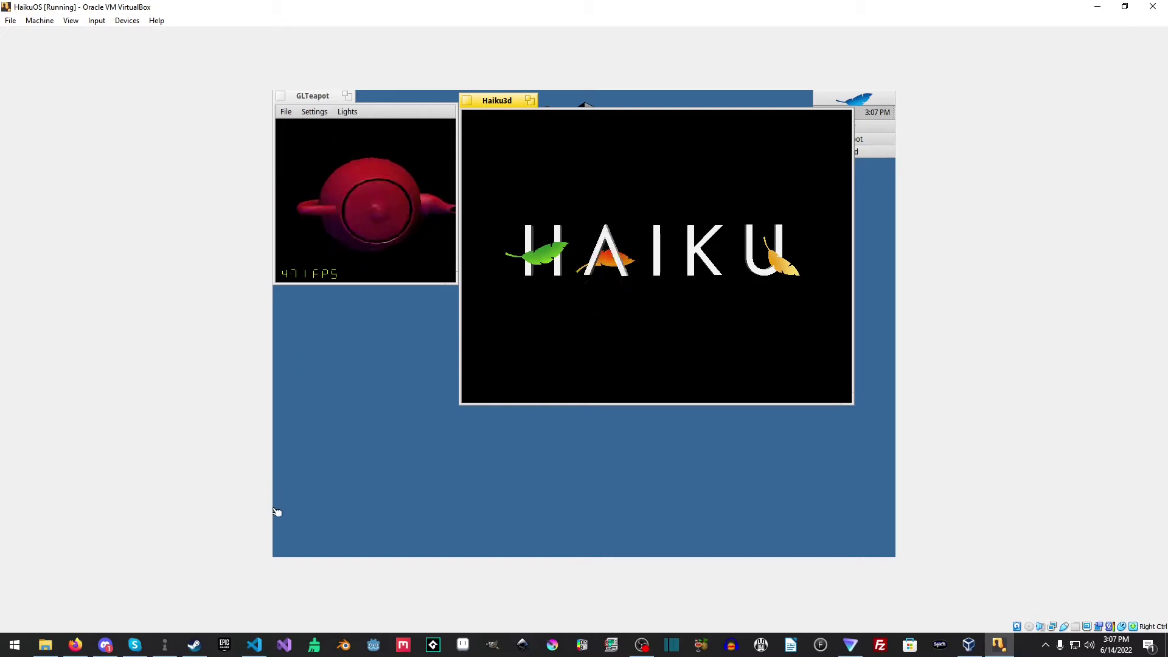
Step: Open the Screen preferences from the system preferences folder, browsing there through the desktop's context menu
{"action": "right_click", "coordinate": [340, 417]}
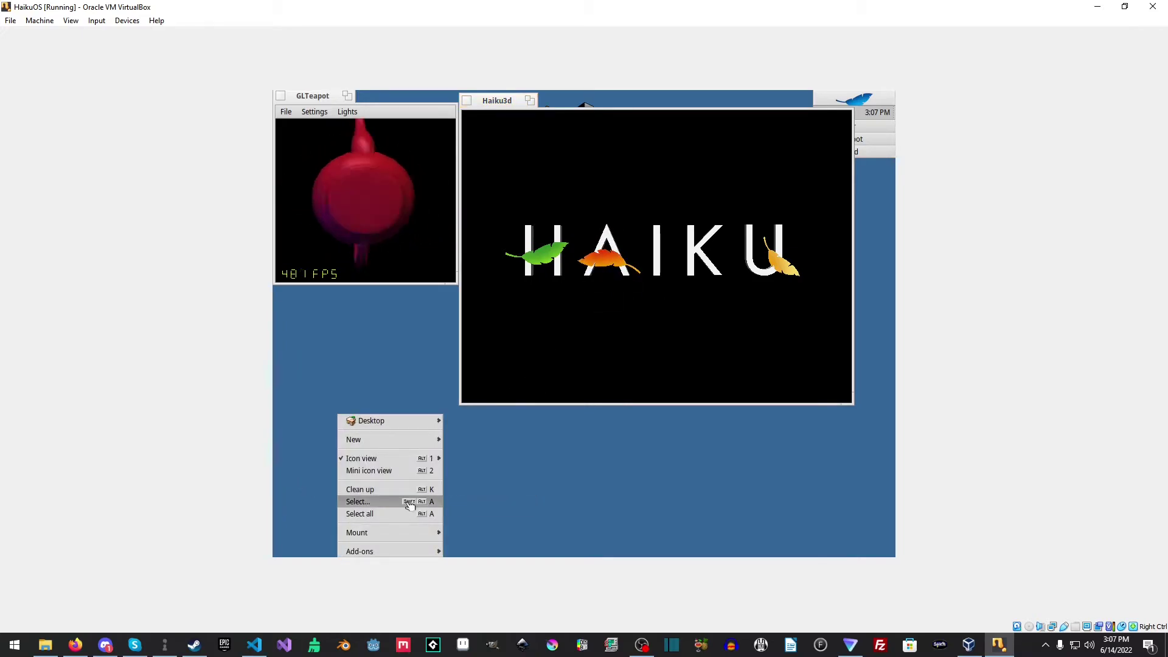
{"action": "mouse_move", "coordinate": [389, 420]}
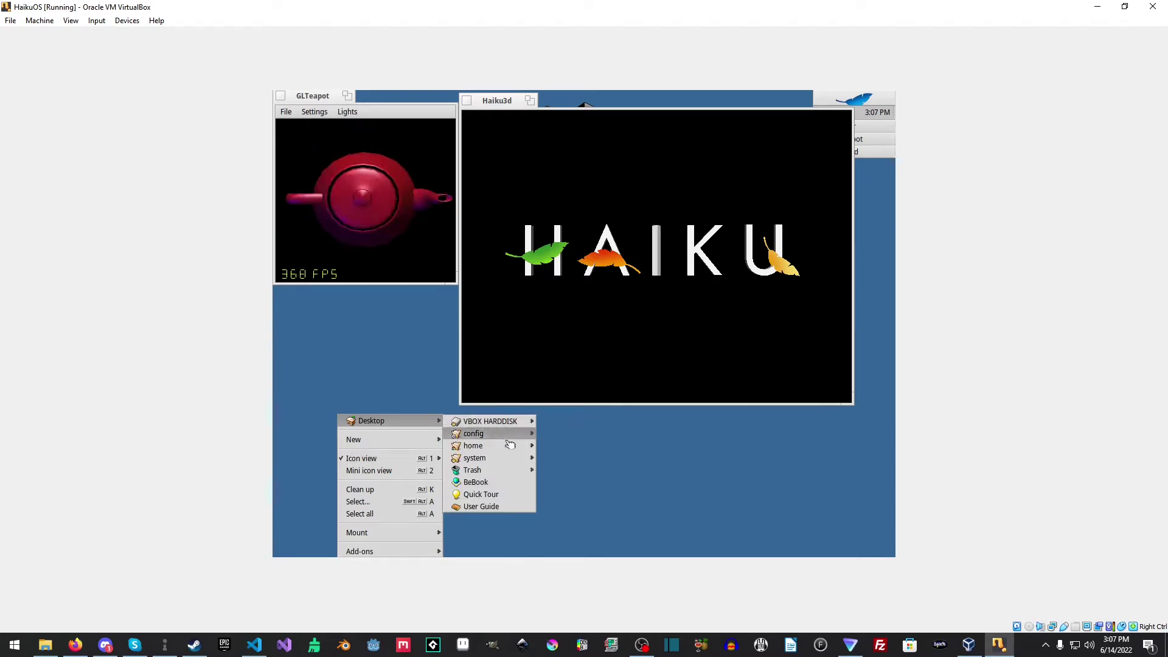
{"action": "mouse_move", "coordinate": [507, 458]}
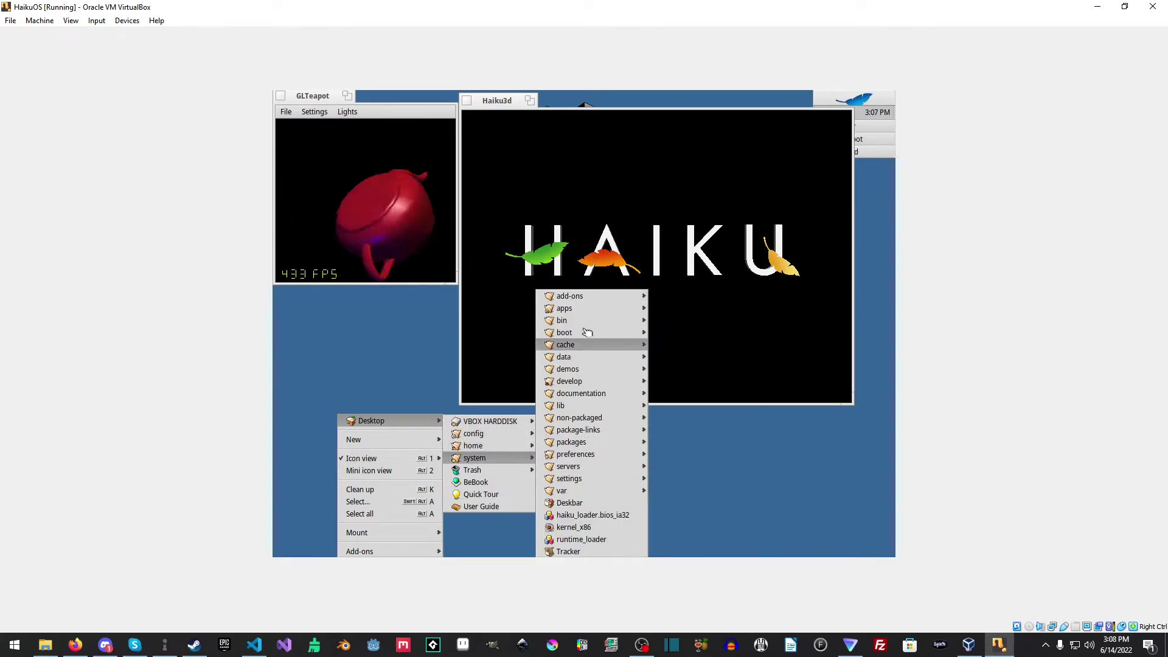
{"action": "mouse_move", "coordinate": [594, 363]}
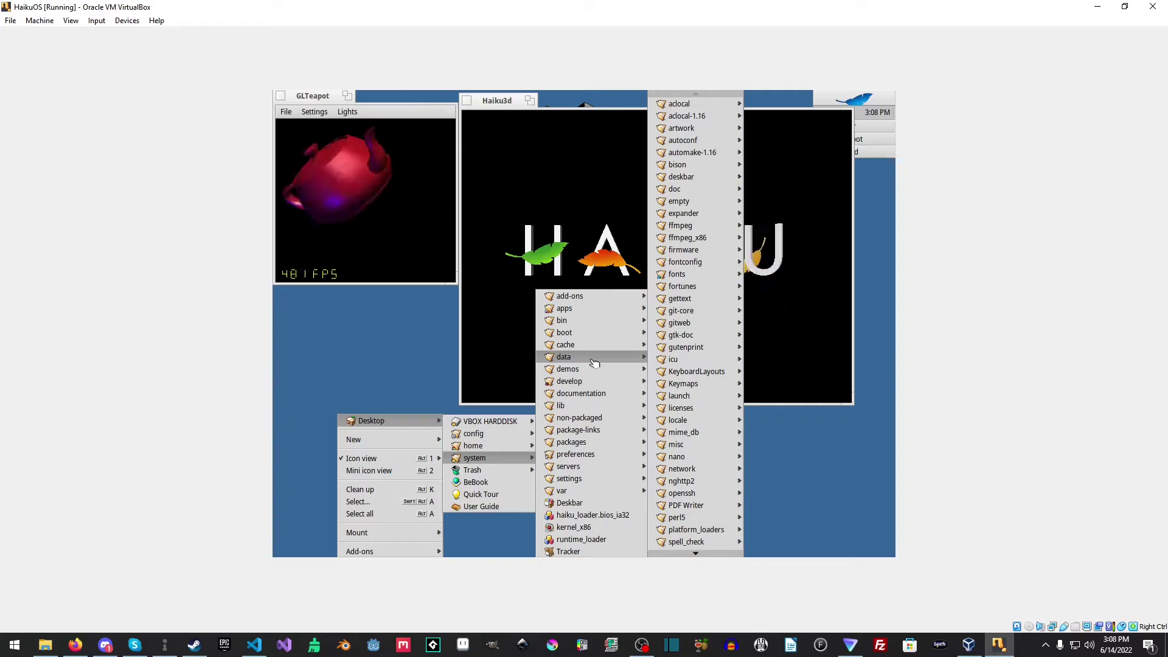
{"action": "mouse_move", "coordinate": [626, 454]}
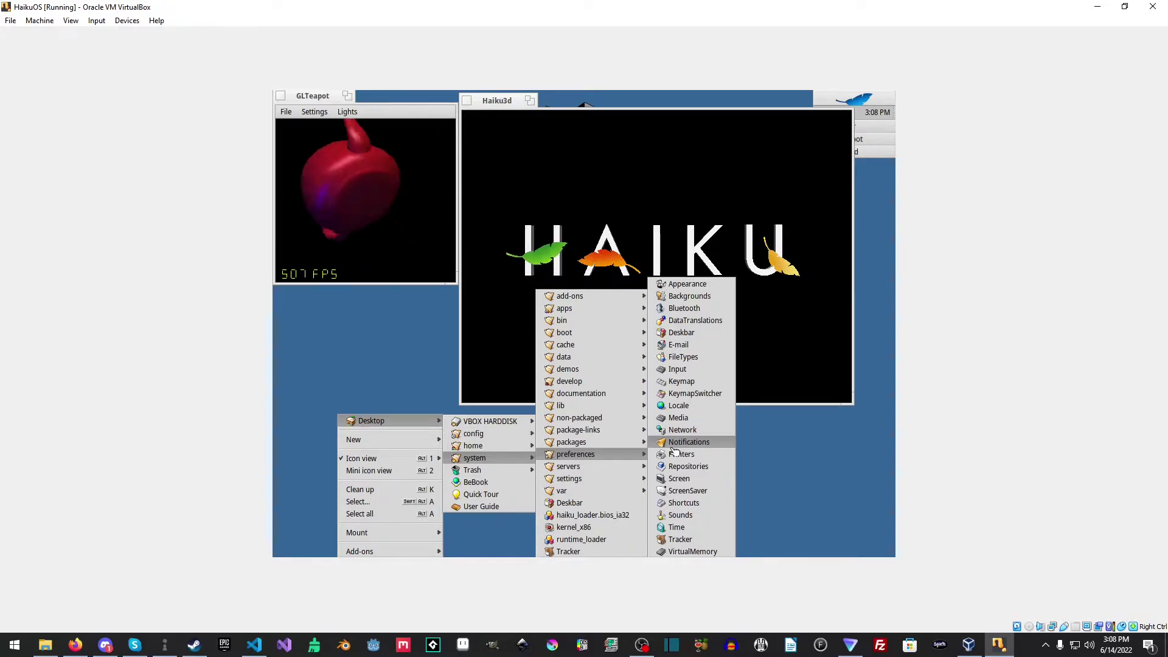
{"action": "left_click", "coordinate": [679, 478]}
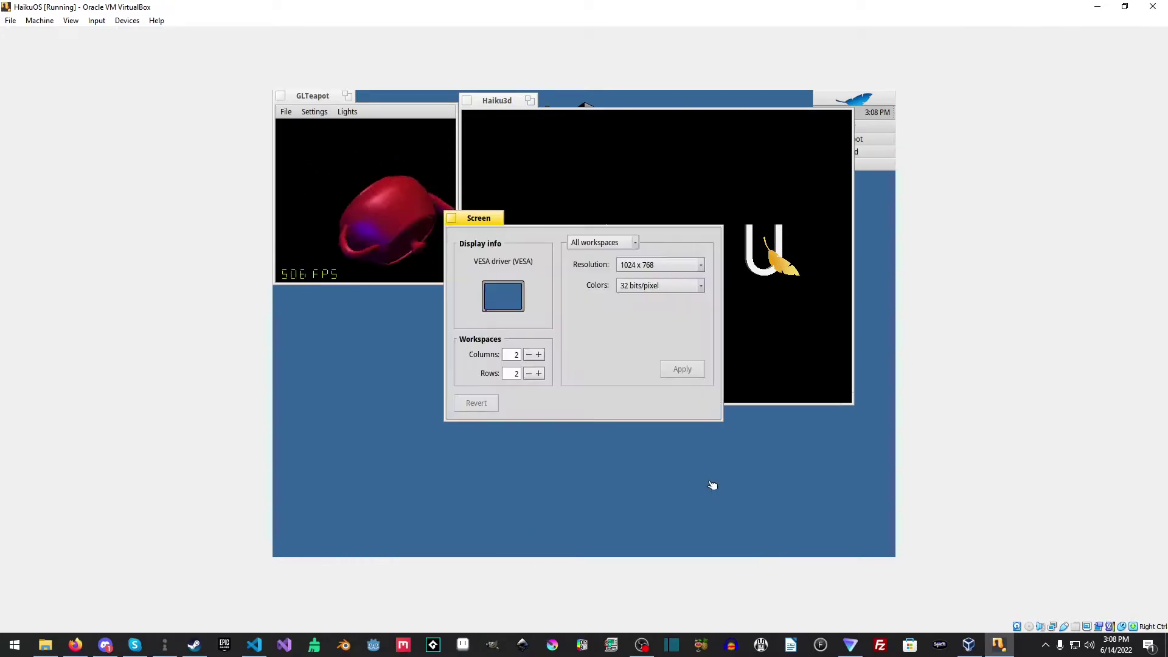
Step: Set the screen resolution to 1152 x 864 for all workspaces and keep the change
{"action": "left_click", "coordinate": [660, 268]}
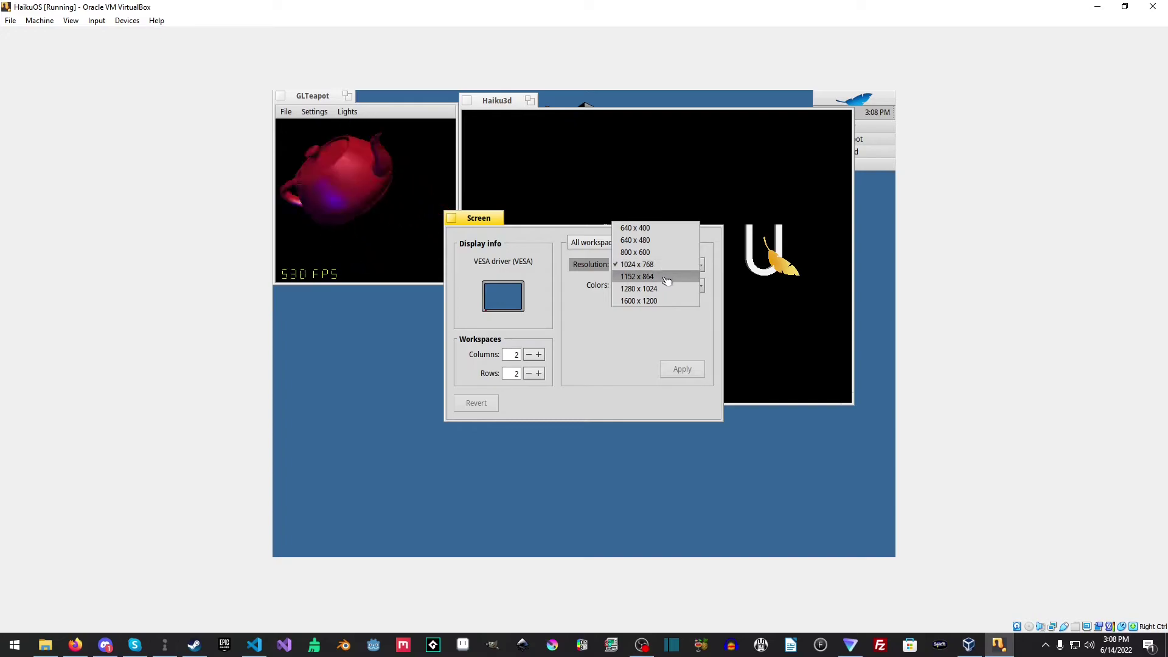
{"action": "left_click", "coordinate": [666, 277]}
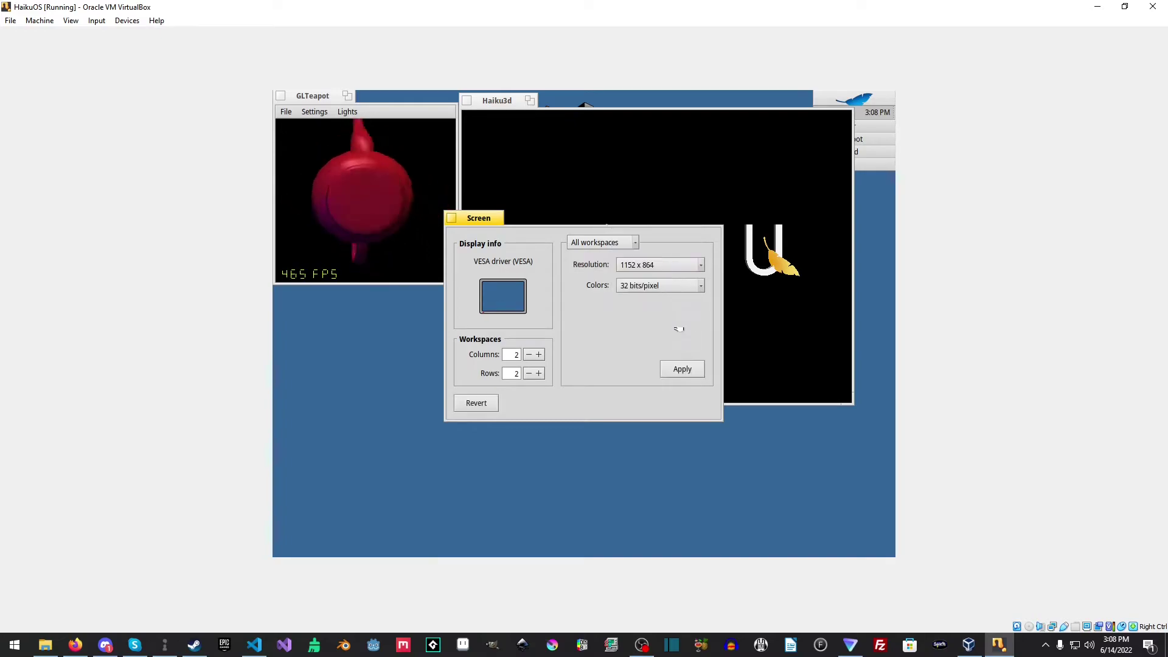
{"action": "left_click", "coordinate": [681, 369]}
{"action": "left_click", "coordinate": [620, 268]}
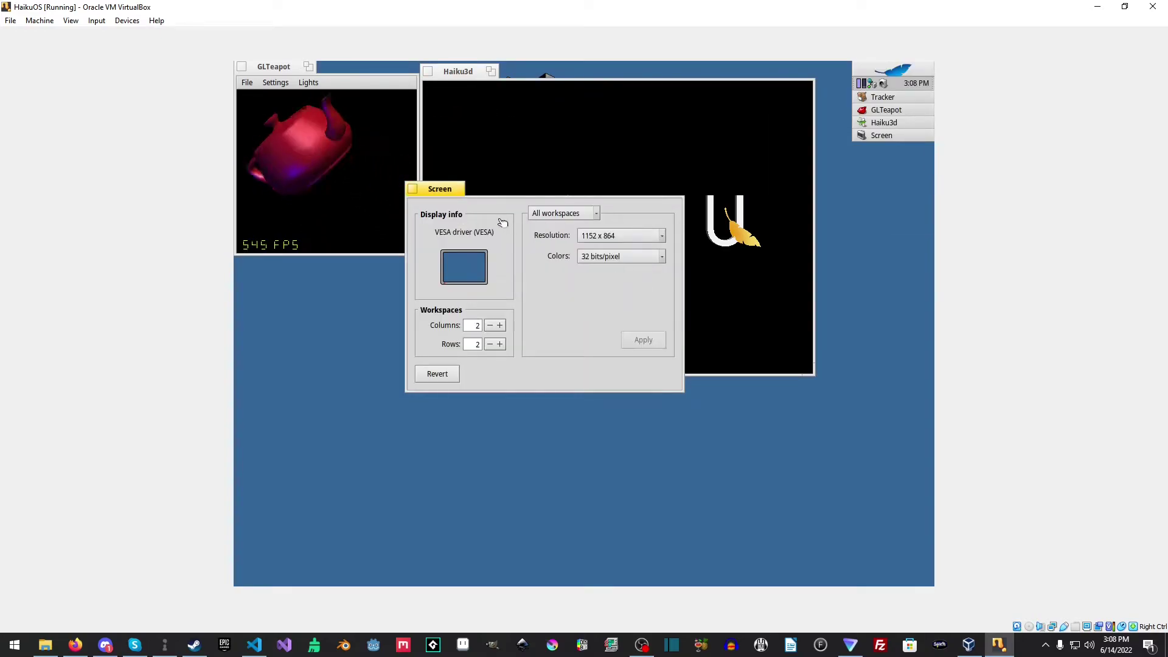
Step: Close the Screen preferences and open the Backgrounds preferences from the system preferences folder
{"action": "left_click_drag", "start_coordinate": [455, 194], "coordinate": [439, 268]}
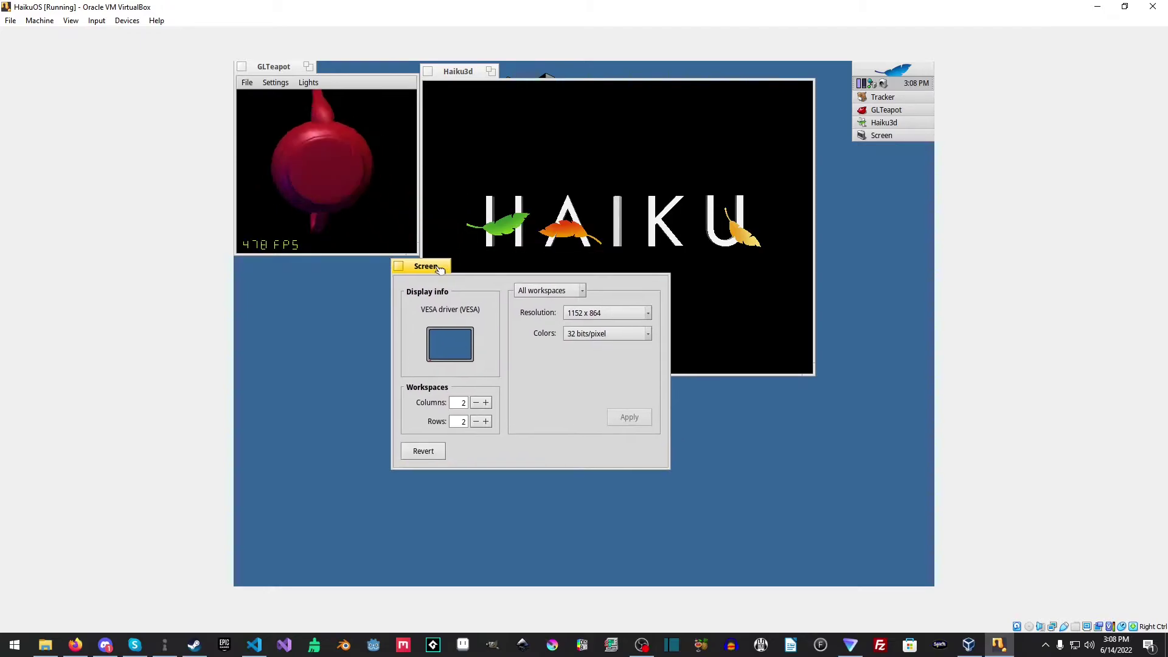
{"action": "left_click", "coordinate": [397, 263]}
{"action": "right_click", "coordinate": [348, 368]}
{"action": "mouse_move", "coordinate": [365, 369]}
{"action": "mouse_move", "coordinate": [481, 406]}
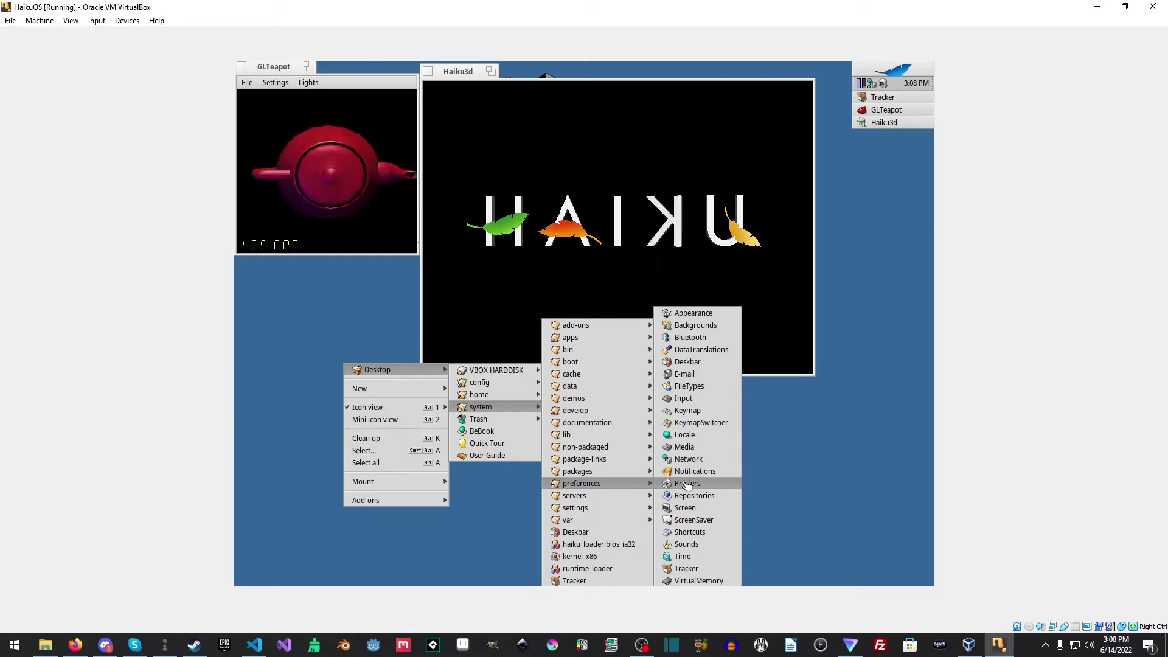
{"action": "left_click", "coordinate": [678, 326]}
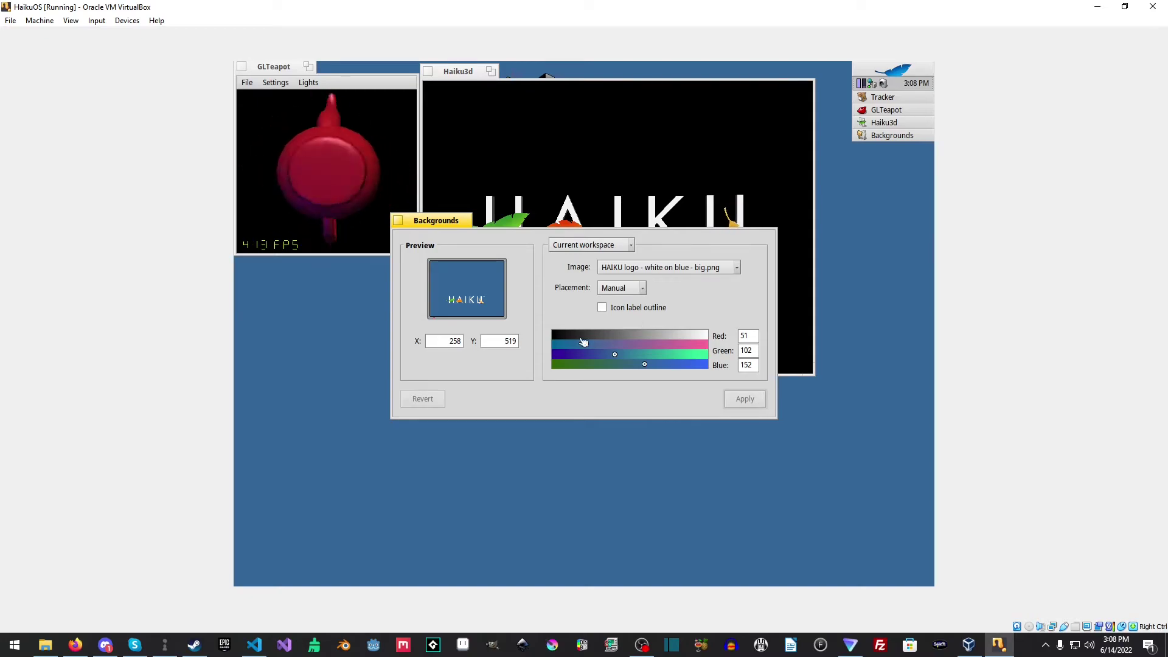
Step: Set the background logo's placement to Center for the current workspace and apply it
{"action": "mouse_move", "coordinate": [447, 293]}
{"action": "left_mouse_down"}
{"action": "mouse_move", "coordinate": [463, 303]}
{"action": "mouse_move", "coordinate": [450, 285]}
{"action": "left_mouse_up"}
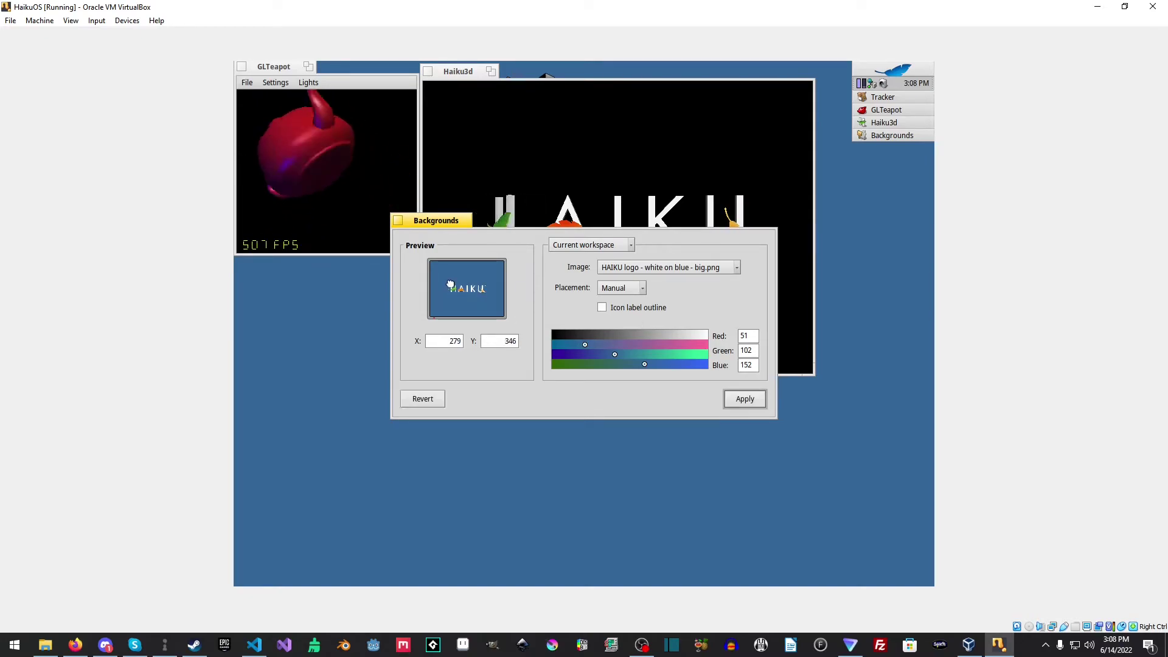
{"action": "left_click", "coordinate": [626, 287]}
{"action": "left_click", "coordinate": [621, 298]}
{"action": "left_click", "coordinate": [743, 399]}
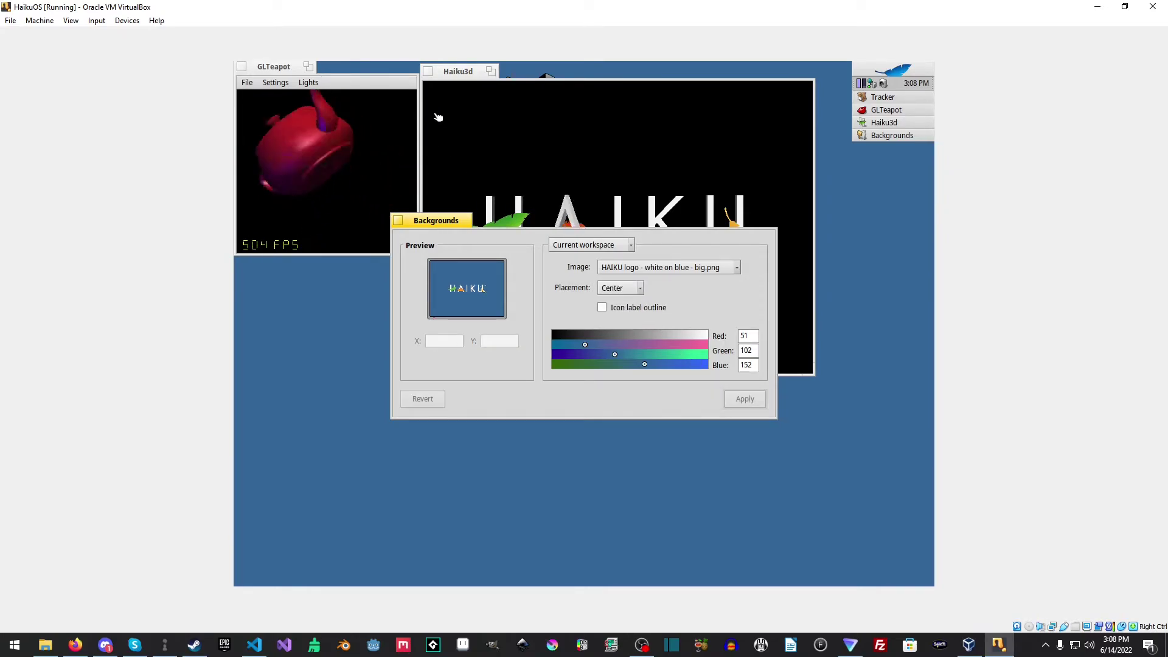
Step: Move the Backgrounds window off the demo windows and close both Haiku3d and GLTeapot
{"action": "left_click_drag", "start_coordinate": [427, 224], "coordinate": [590, 343]}
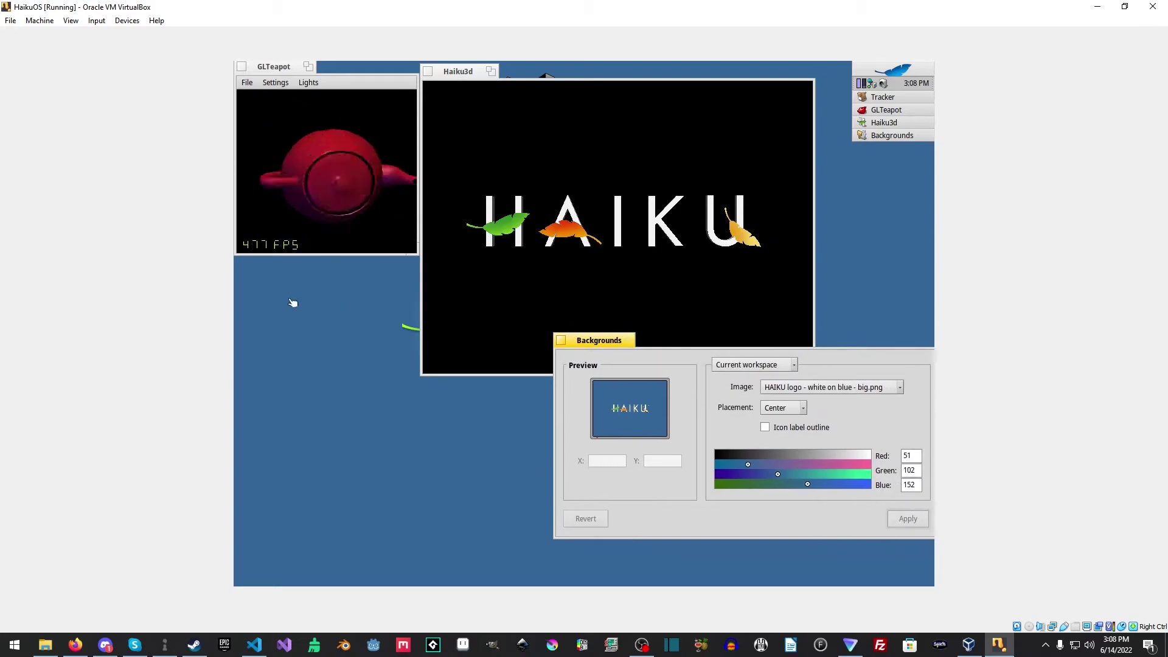
{"action": "left_click", "coordinate": [427, 71]}
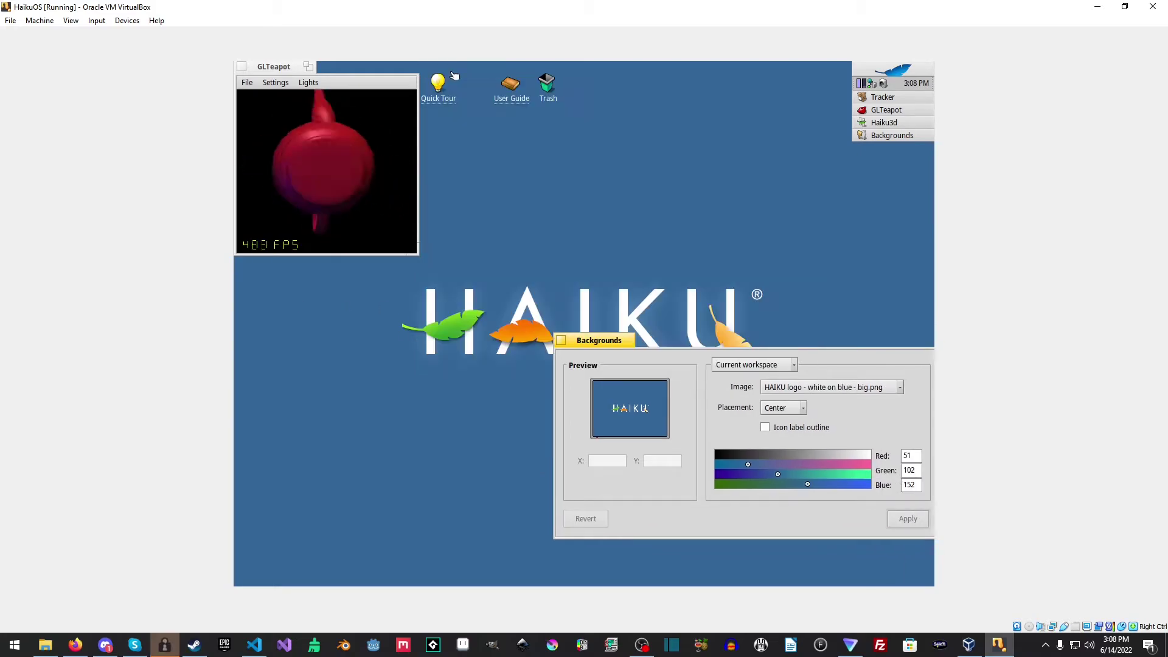
{"action": "left_click", "coordinate": [241, 66]}
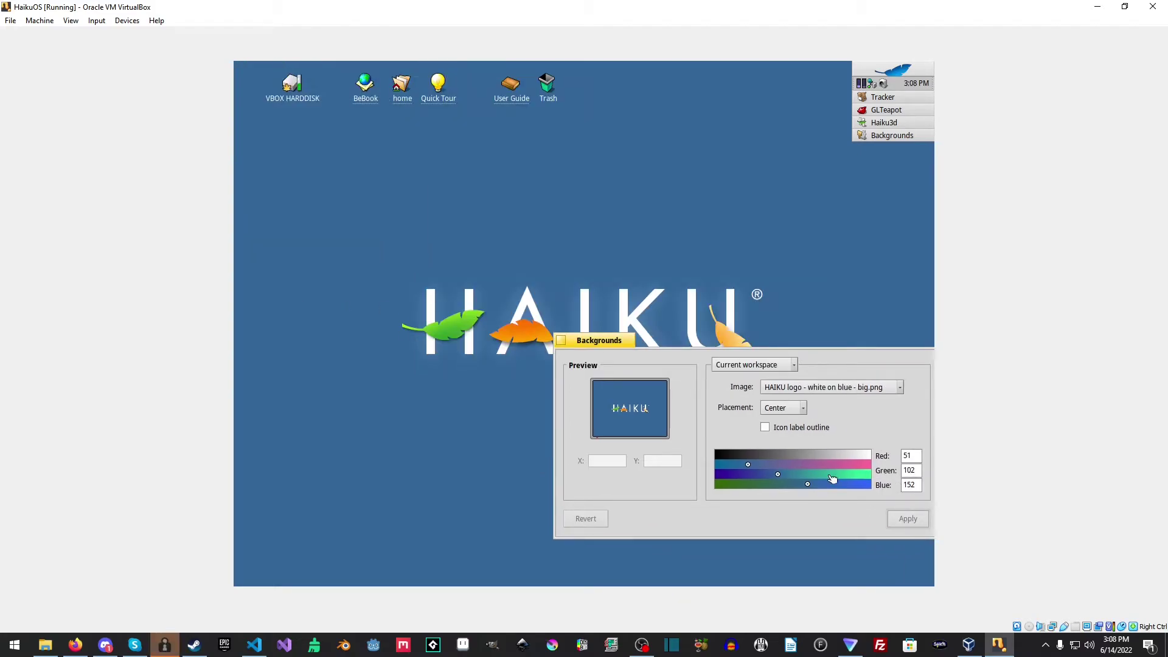
Step: Set the logo's placement to Manual, position it at about X 538, Y 683 near the desktop's lower-right corner, apply it and minimize the Backgrounds window
{"action": "left_click_drag", "start_coordinate": [602, 353], "coordinate": [406, 237]}
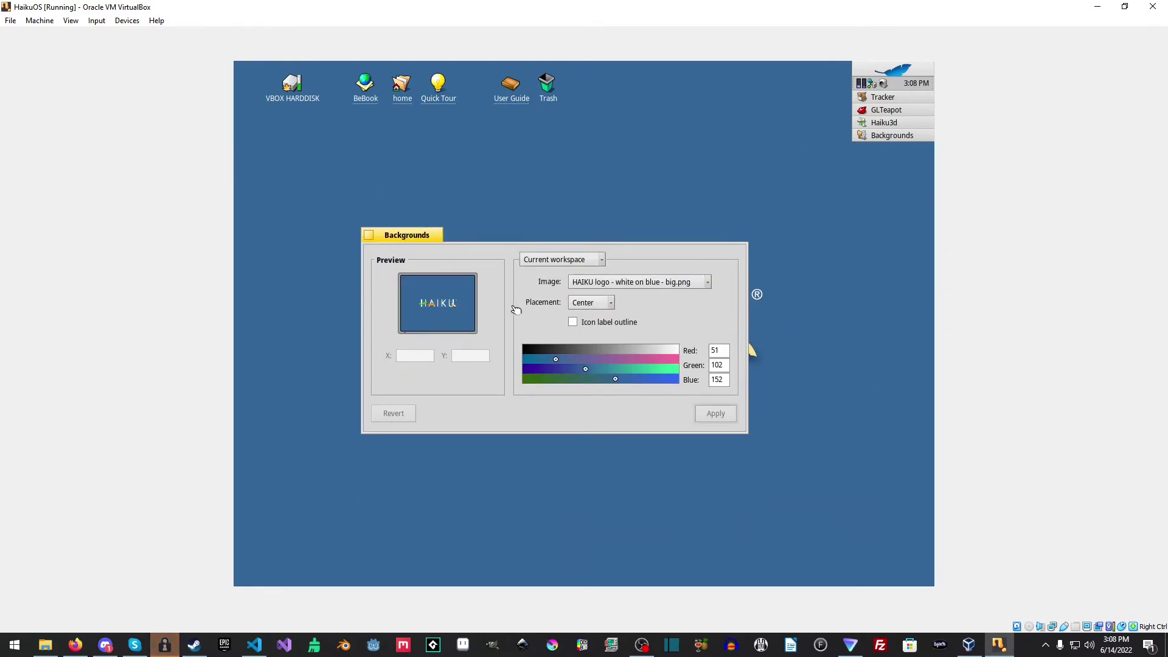
{"action": "left_click", "coordinate": [593, 303]}
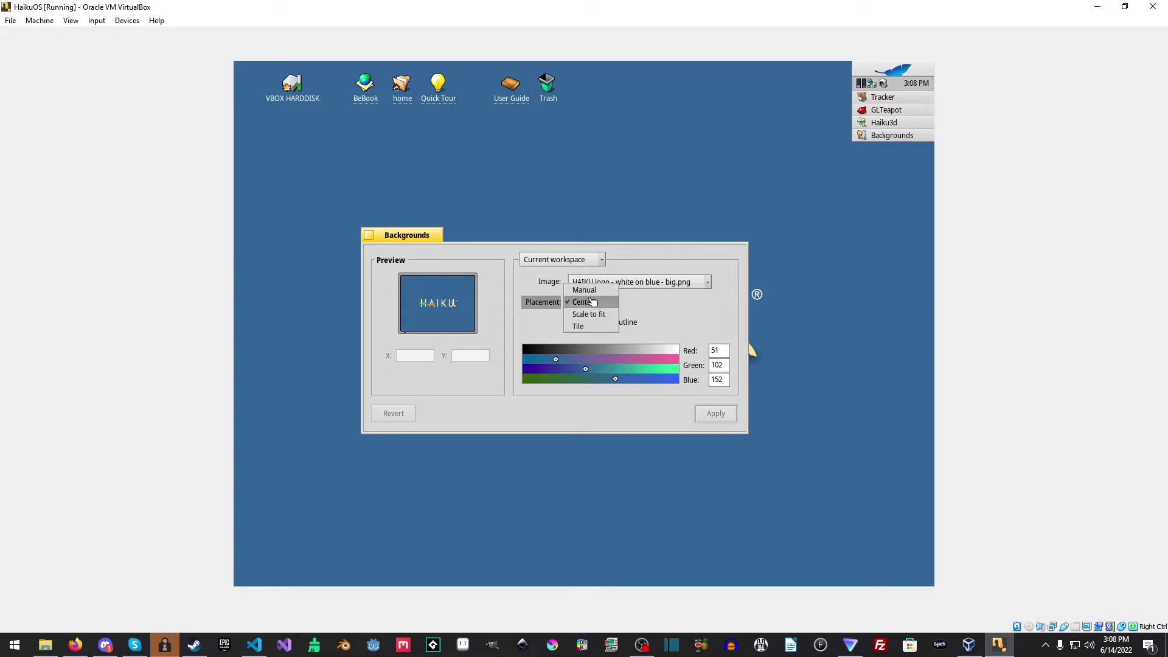
{"action": "left_click", "coordinate": [580, 289]}
{"action": "left_click_drag", "start_coordinate": [434, 298], "coordinate": [467, 344]}
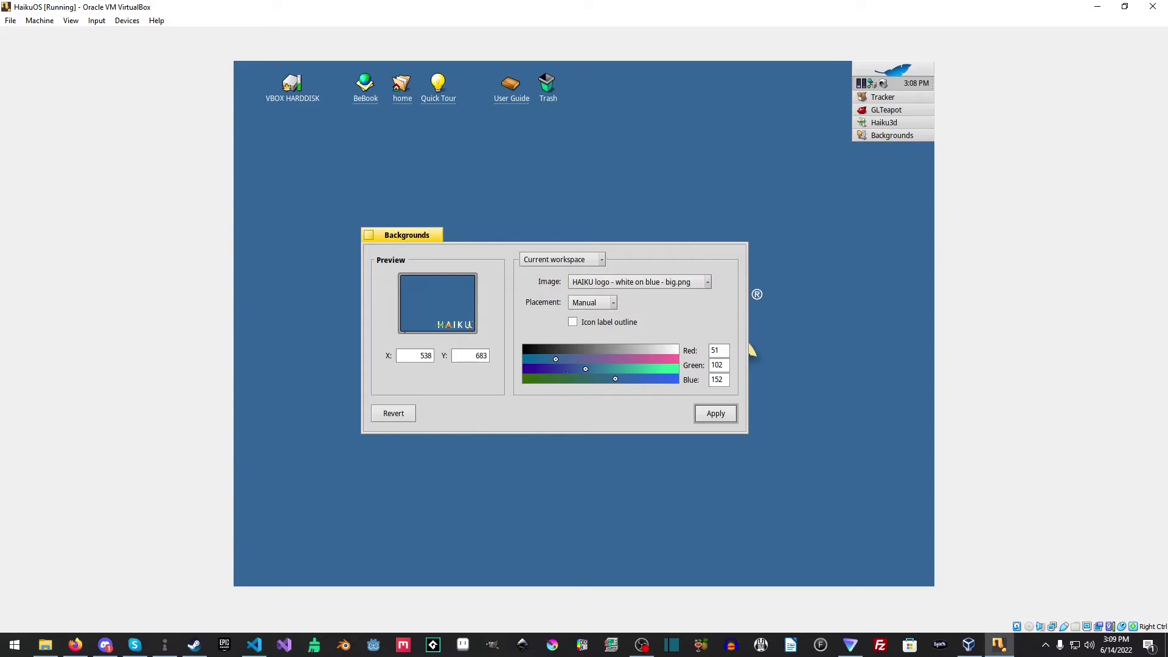
{"action": "left_click", "coordinate": [711, 418]}
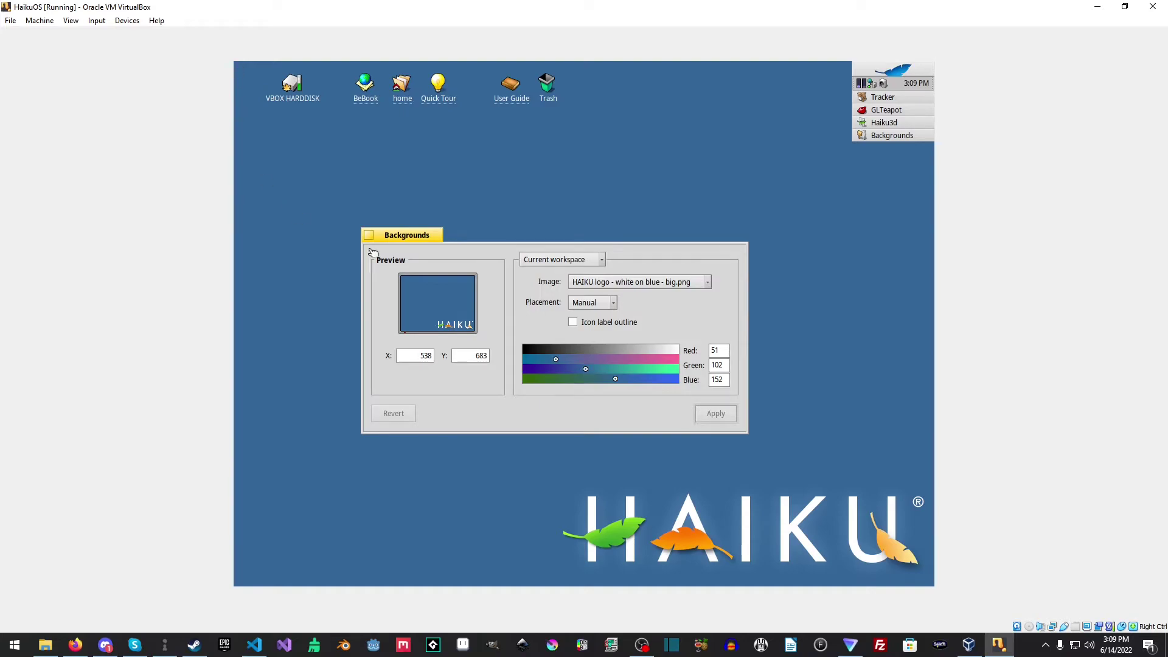
{"action": "double_click", "coordinate": [417, 236]}
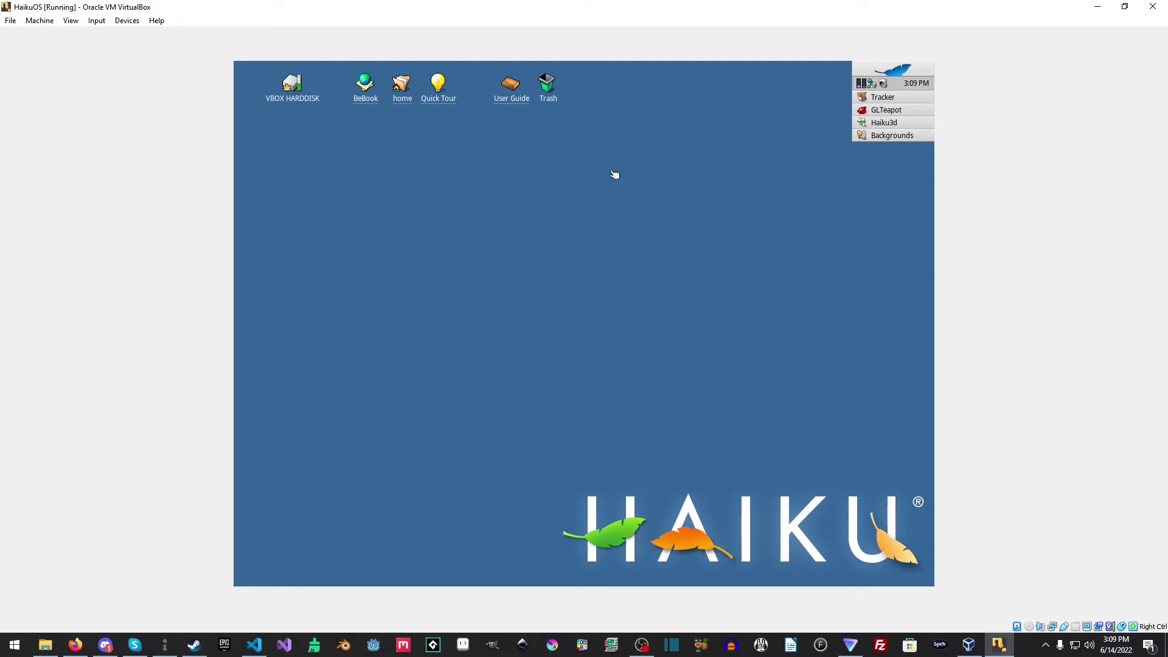
Step: Look through the applications in the system apps folder and launch HaikuDepot from there
{"action": "right_click", "coordinate": [753, 415]}
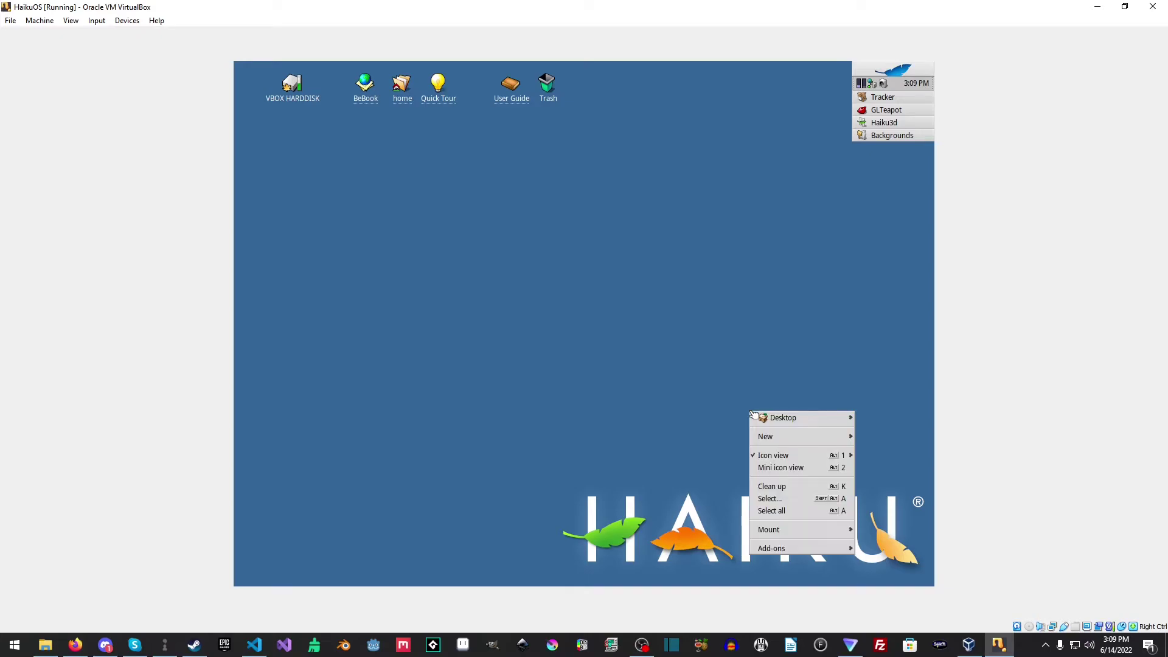
{"action": "left_click", "coordinate": [292, 217]}
{"action": "right_click", "coordinate": [352, 228]}
{"action": "mouse_move", "coordinate": [380, 230]}
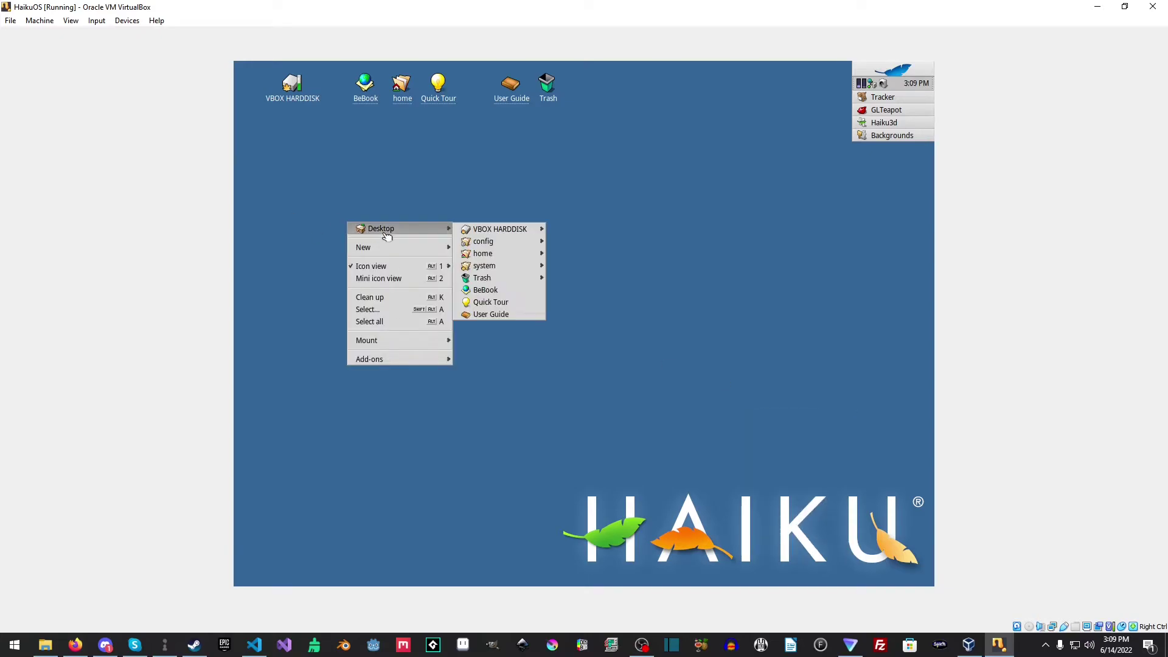
{"action": "mouse_move", "coordinate": [532, 266]}
{"action": "mouse_move", "coordinate": [569, 268]}
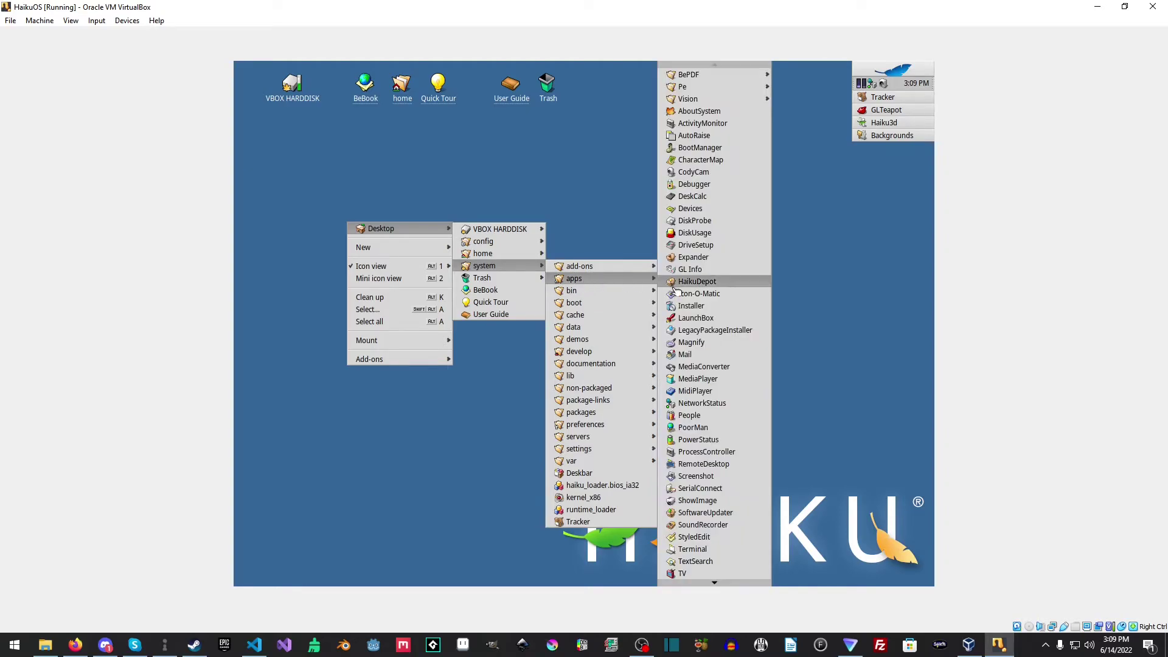
{"action": "scroll", "coordinate": [678, 291], "scroll_direction": "up", "scroll_amount": 3}
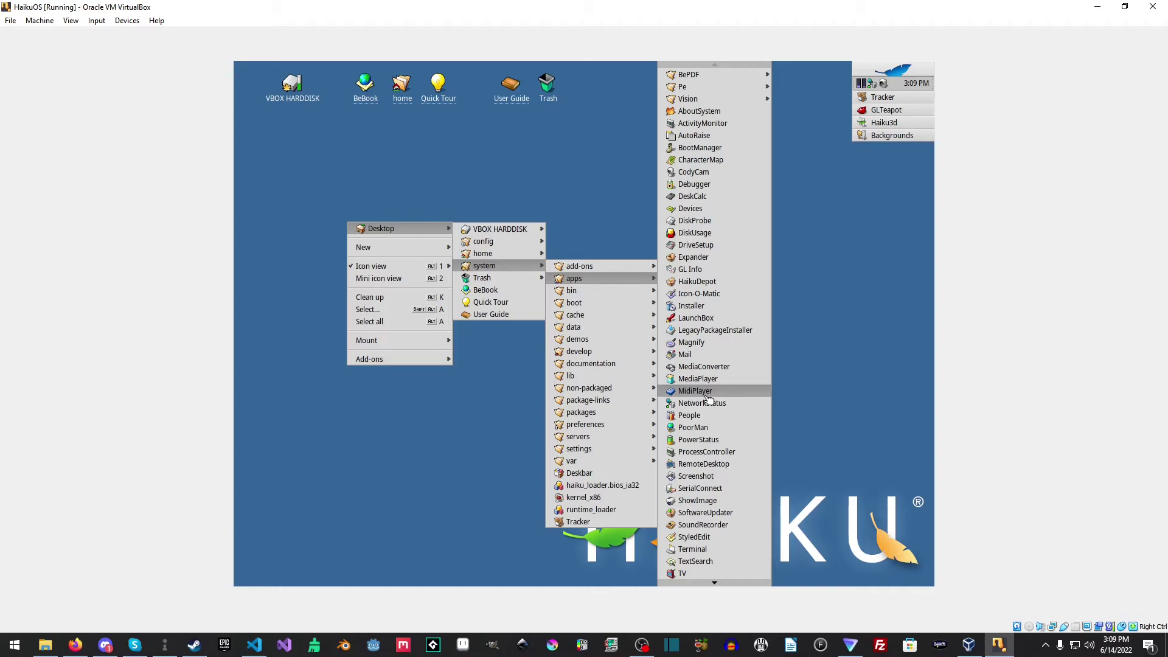
{"action": "scroll", "coordinate": [708, 399], "scroll_direction": "down", "scroll_amount": 3}
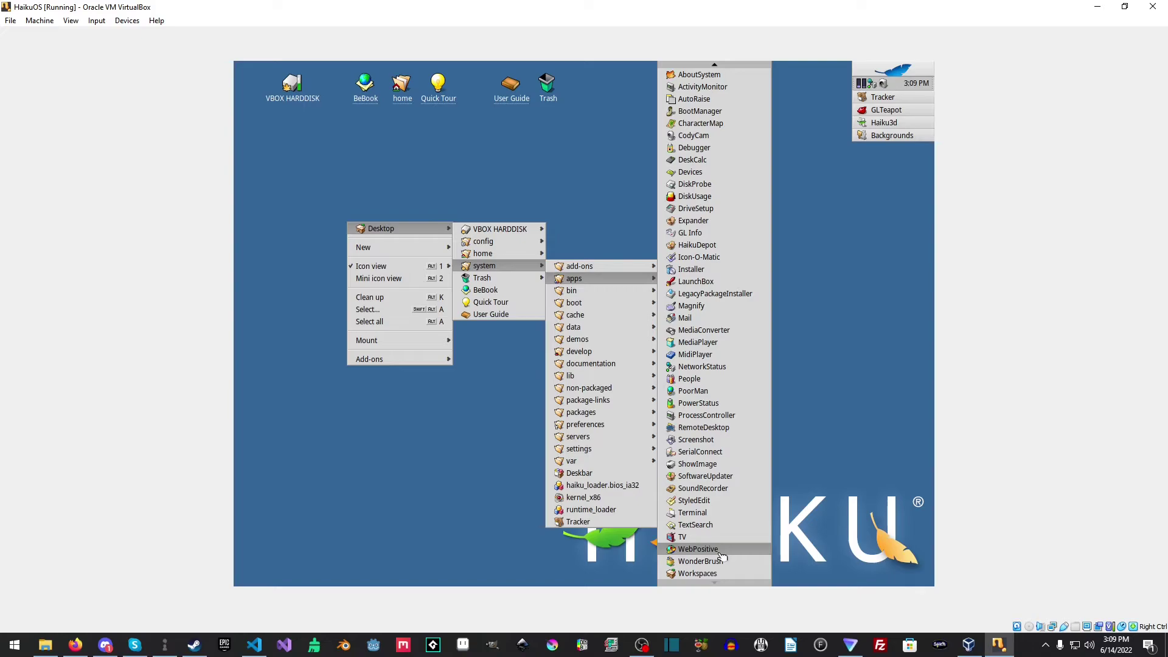
{"action": "scroll", "coordinate": [721, 555], "scroll_direction": "up", "scroll_amount": 1}
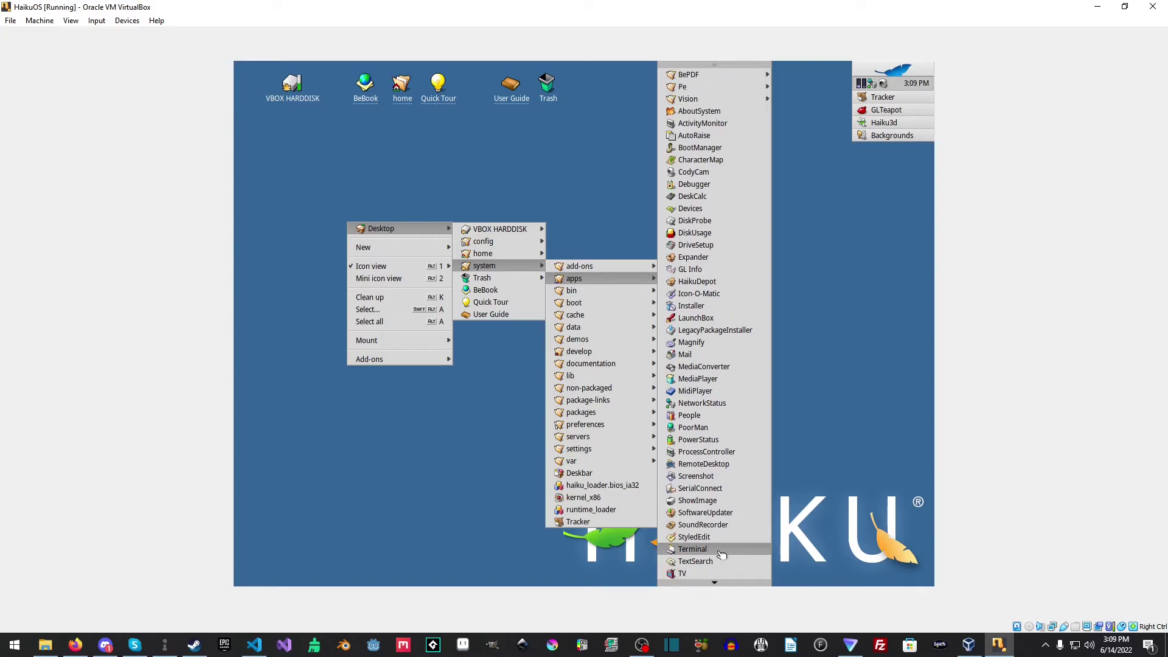
{"action": "mouse_move", "coordinate": [712, 78]}
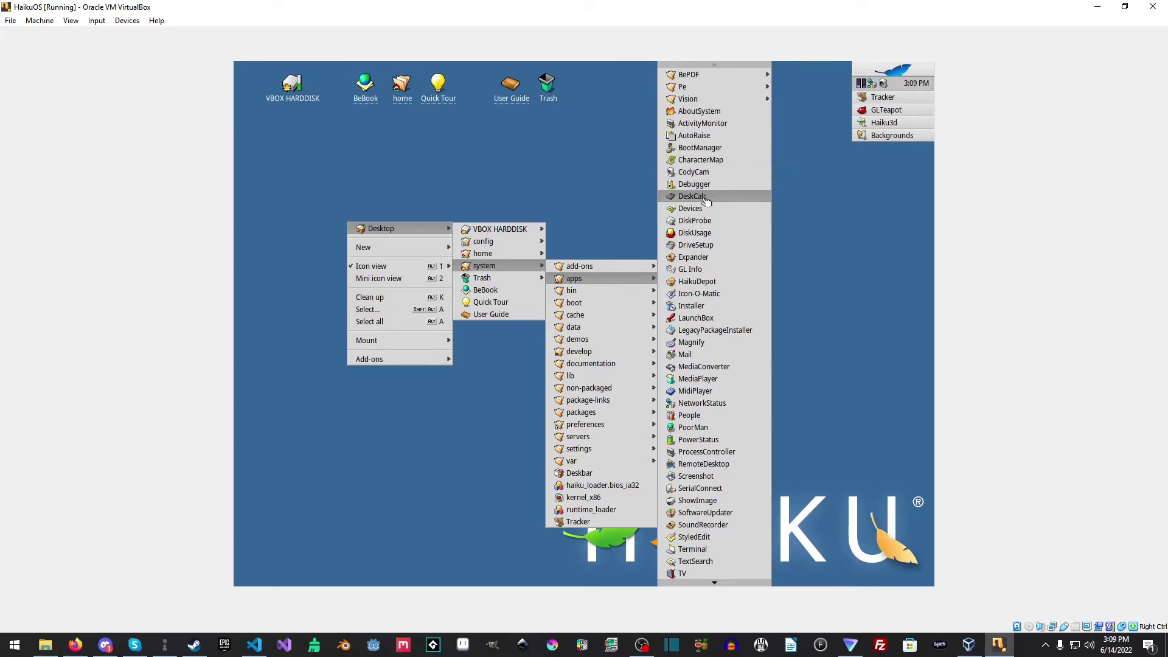
{"action": "left_click", "coordinate": [697, 281]}
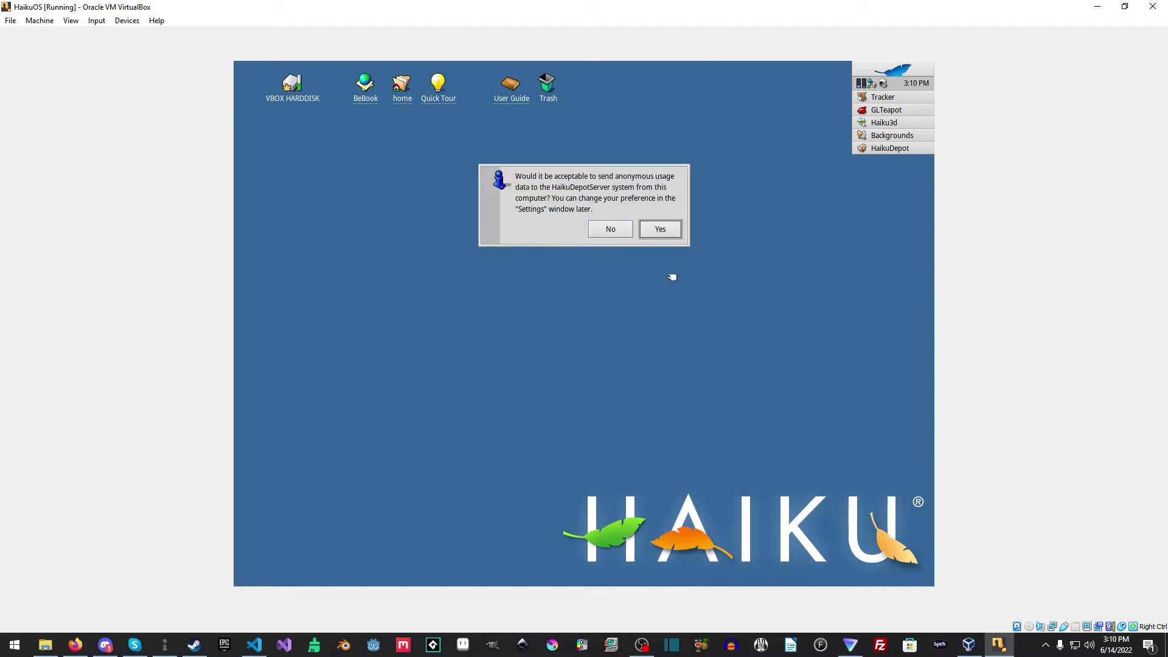
Step: Decline sending anonymous usage data, and enlarge the HaikuDepot window and its package list
{"action": "left_click", "coordinate": [615, 232]}
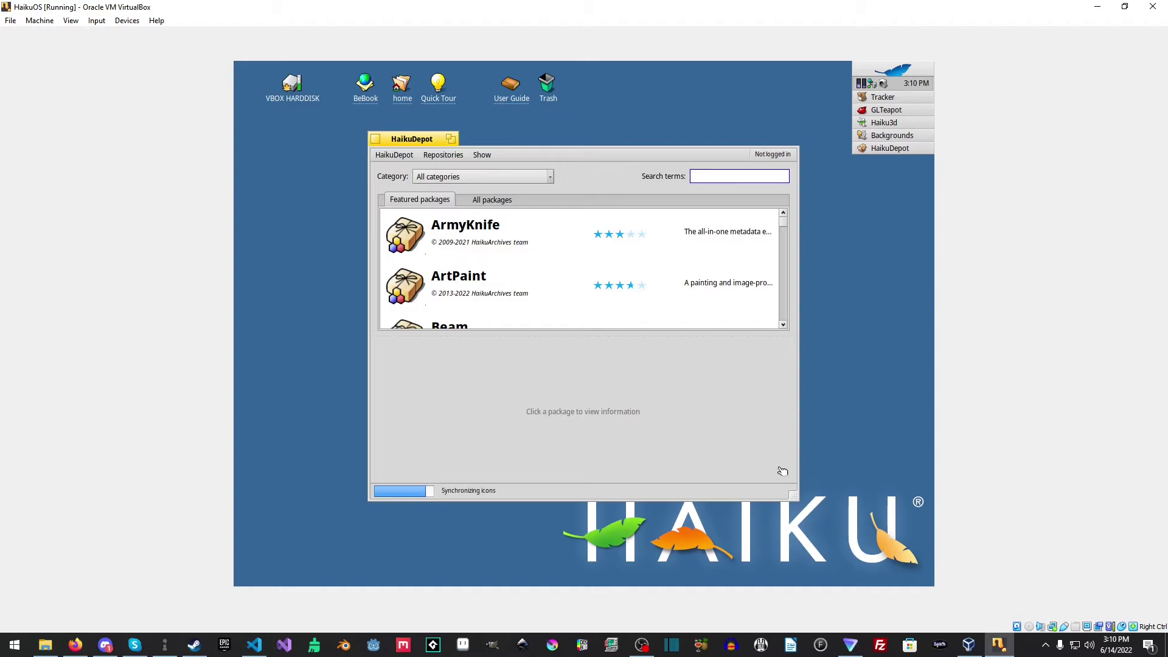
{"action": "left_click", "coordinate": [451, 138]}
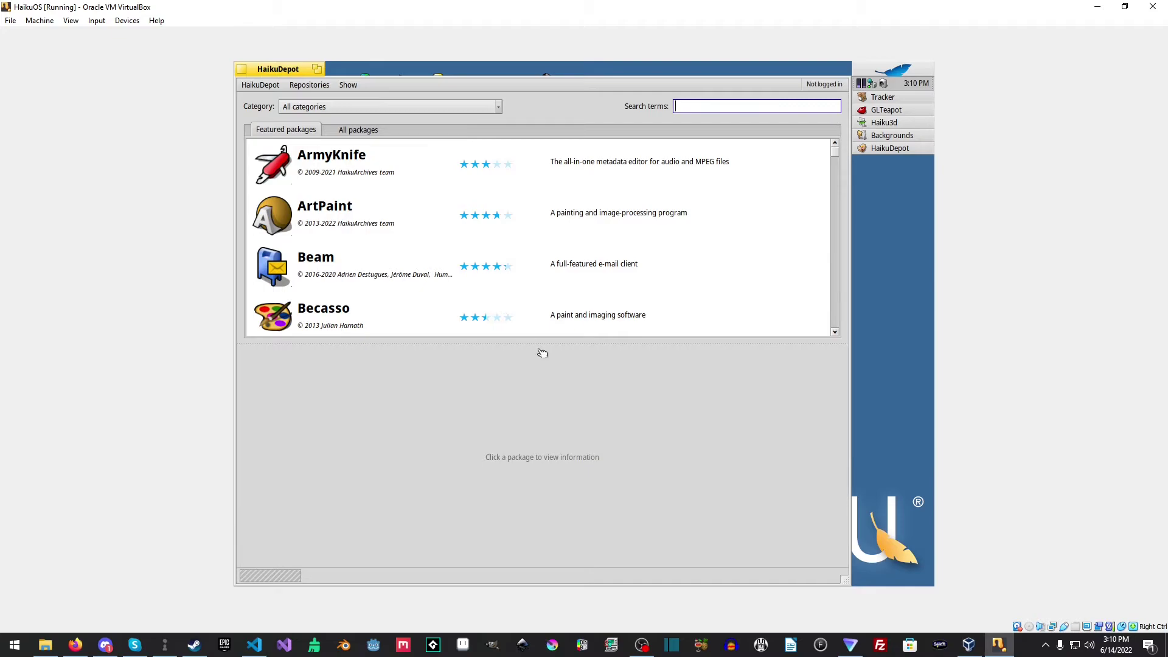
{"action": "left_click_drag", "start_coordinate": [535, 343], "coordinate": [540, 391]}
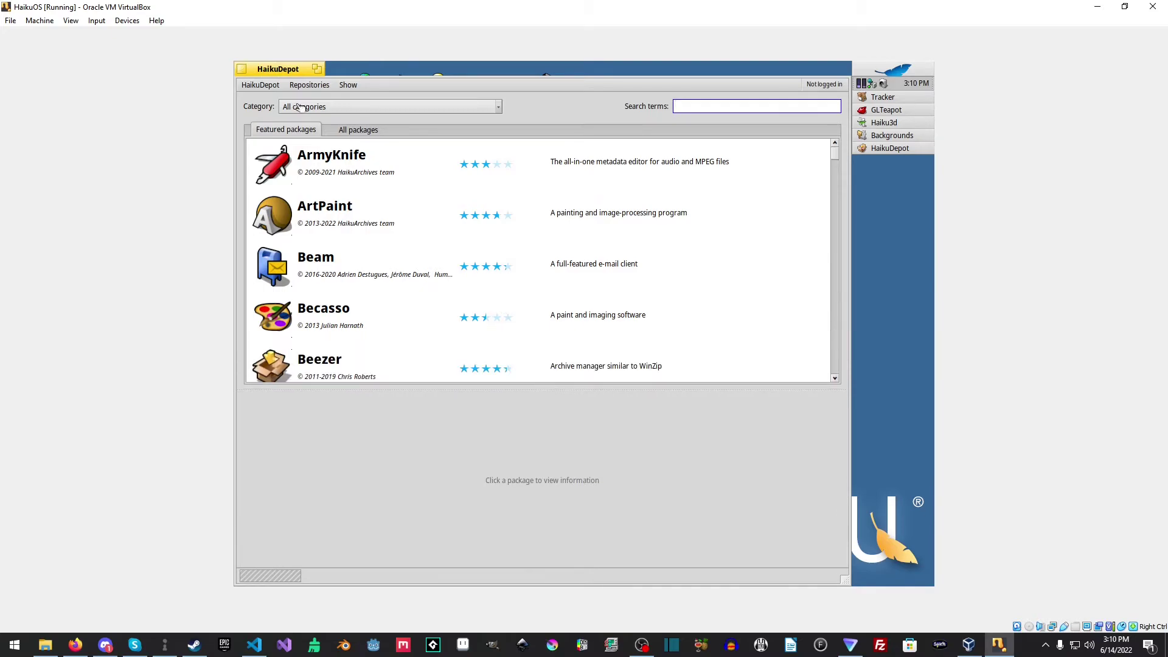
Step: Filter the featured packages by the Audio category and show the details of MilkyTracker
{"action": "left_click", "coordinate": [329, 109]}
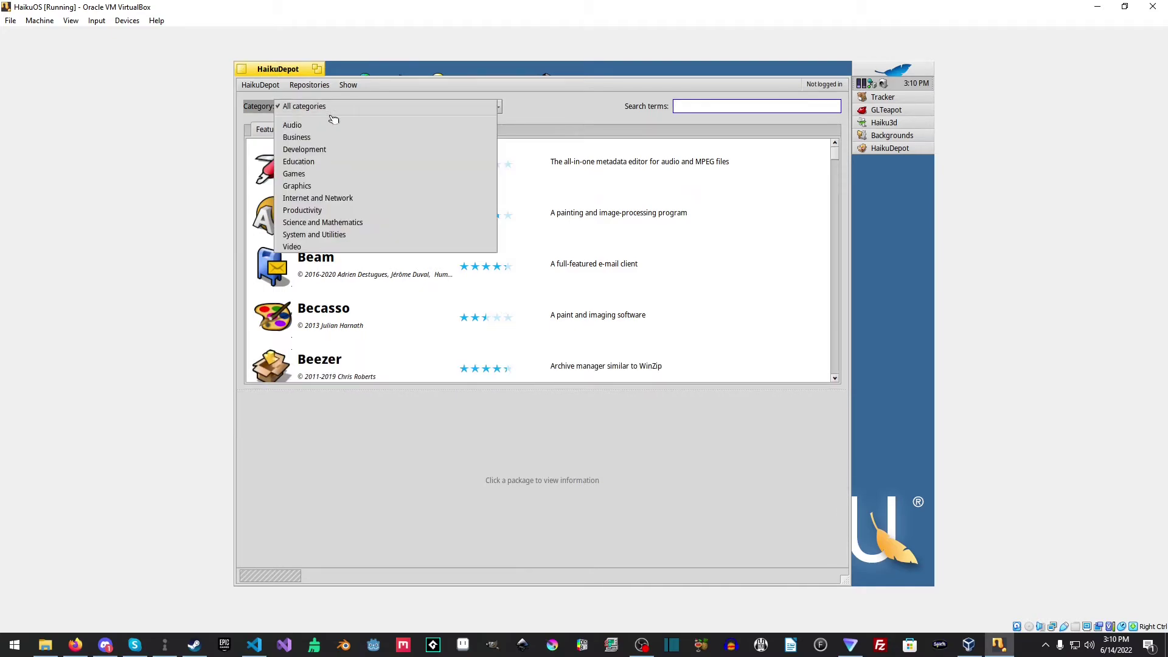
{"action": "left_click", "coordinate": [339, 125]}
{"action": "scroll", "coordinate": [427, 211], "scroll_direction": "down", "scroll_amount": 3}
{"action": "scroll", "coordinate": [427, 211], "scroll_direction": "down", "scroll_amount": 5}
{"action": "left_click", "coordinate": [364, 217]}
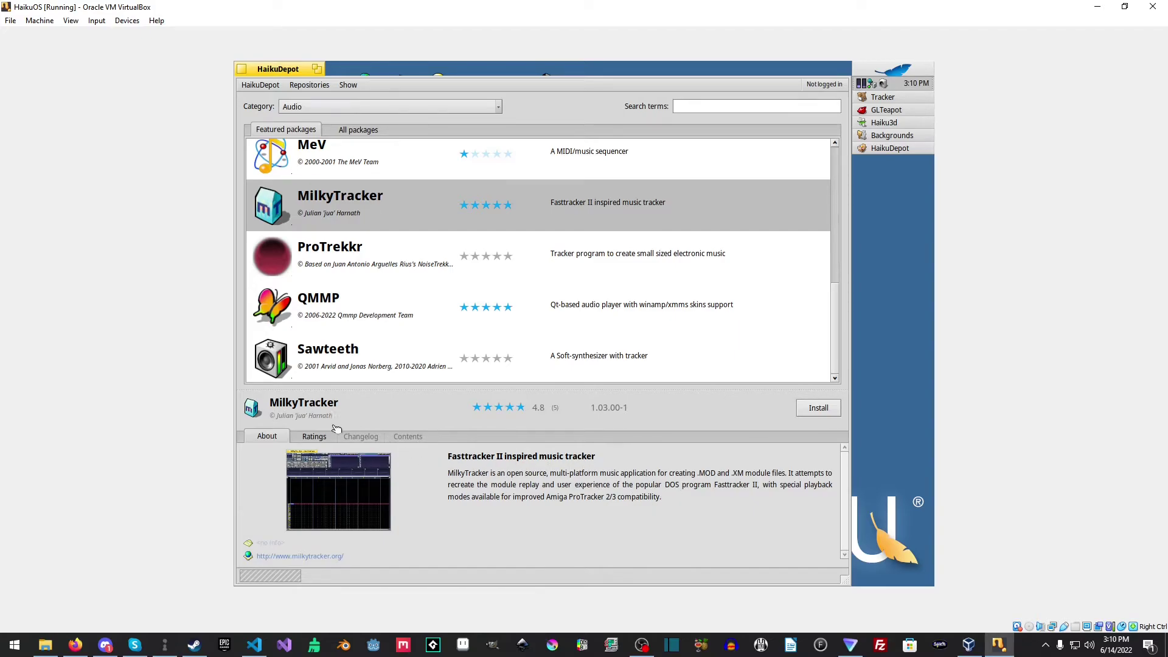
Step: Read through MilkyTracker's user ratings and return to its description
{"action": "left_click", "coordinate": [313, 438]}
{"action": "scroll", "coordinate": [465, 508], "scroll_direction": "down", "scroll_amount": 3}
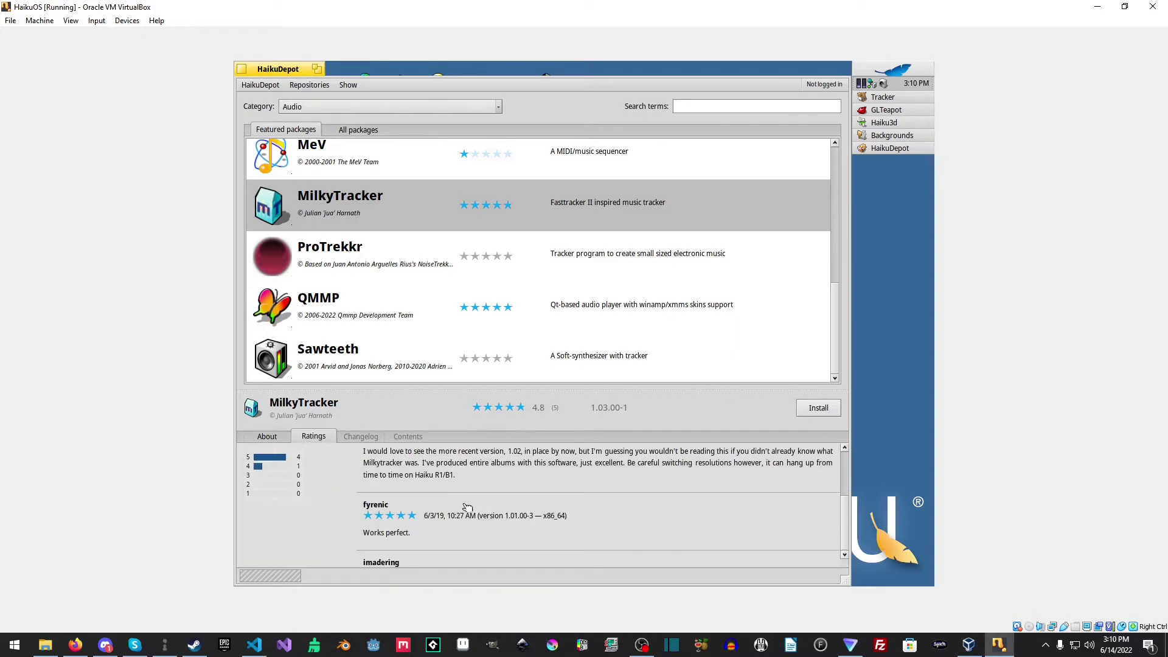
{"action": "scroll", "coordinate": [447, 523], "scroll_direction": "up", "scroll_amount": 3}
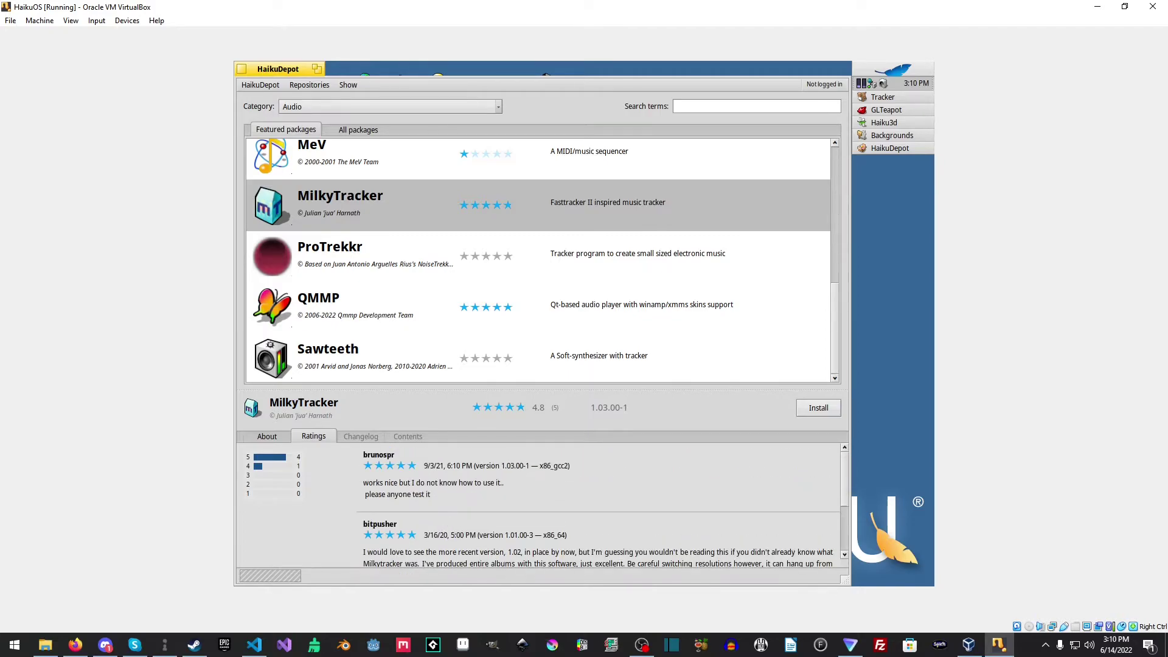
{"action": "left_click", "coordinate": [282, 435]}
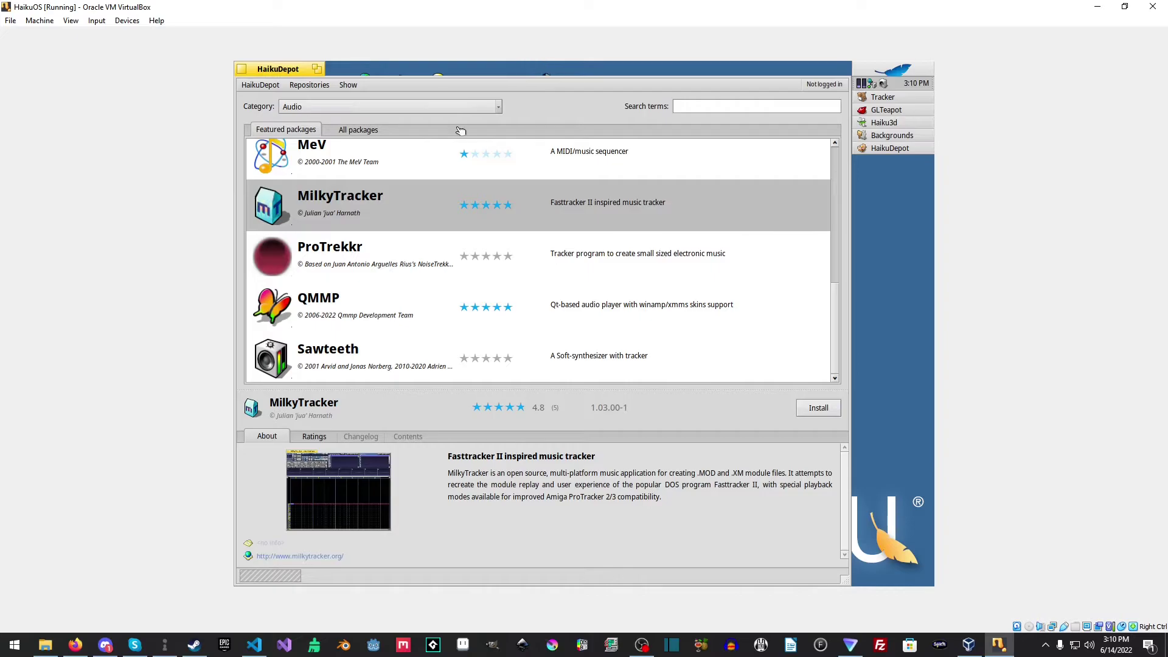
Step: View the featured packages in the Business category and return to the Audio category
{"action": "left_click", "coordinate": [452, 107]}
{"action": "left_click", "coordinate": [459, 124]}
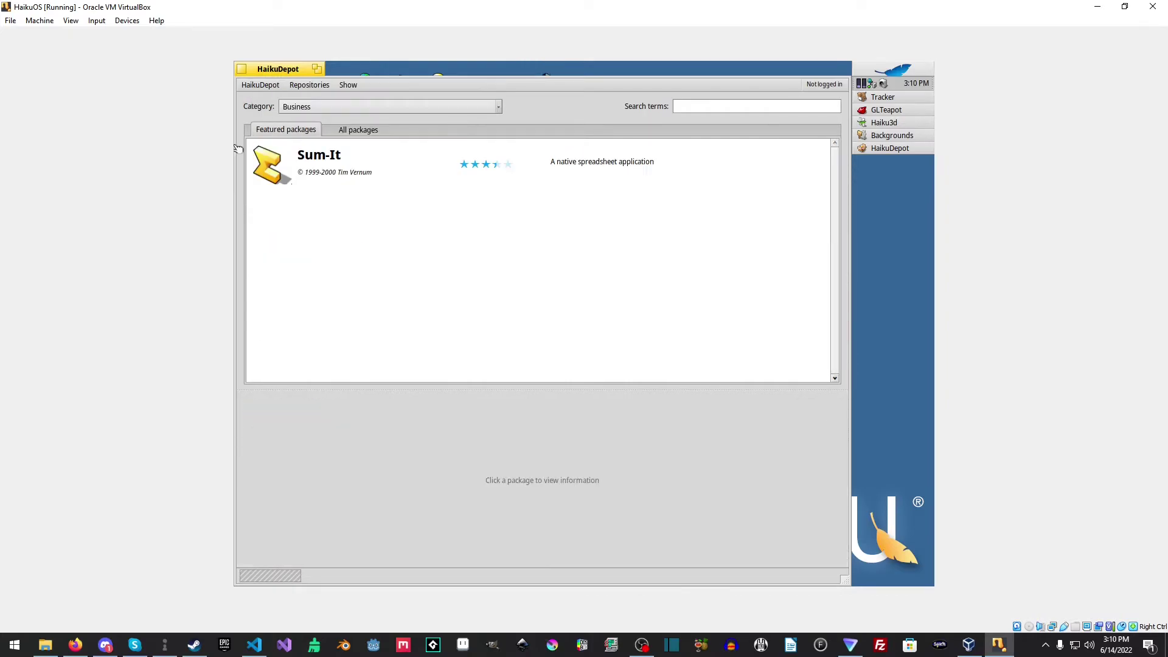
{"action": "left_click", "coordinate": [358, 108]}
{"action": "left_click", "coordinate": [359, 95]}
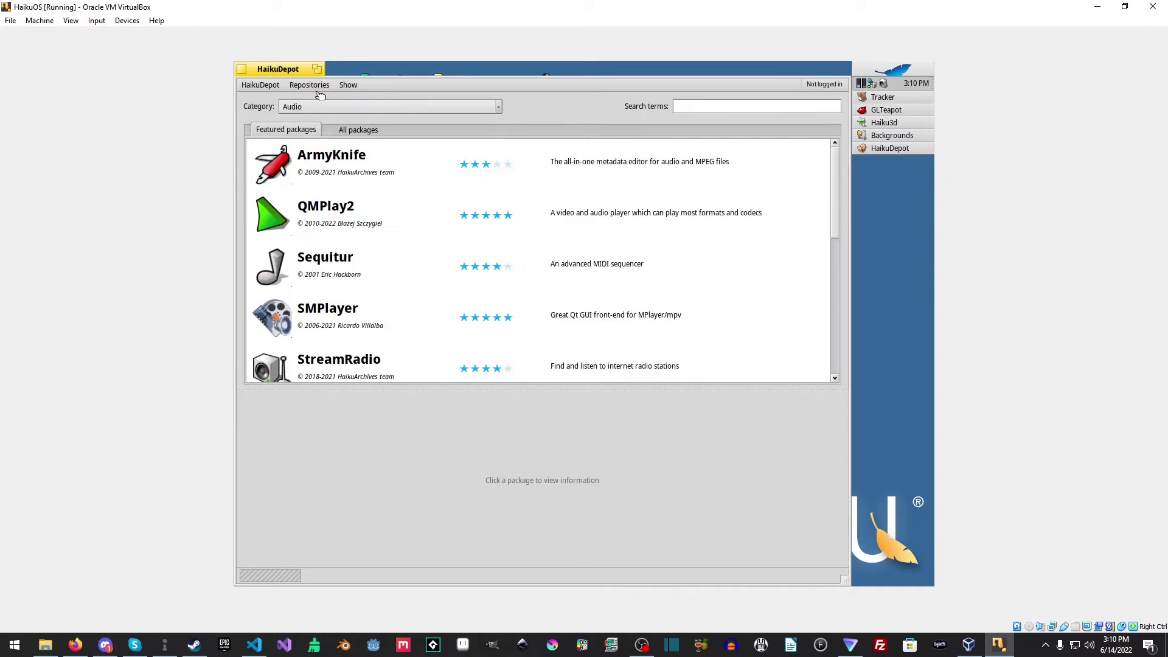
Step: Browse the full list of Audio packages, viewing the details of Clementine and MIDI Keyboard
{"action": "left_click", "coordinate": [359, 129]}
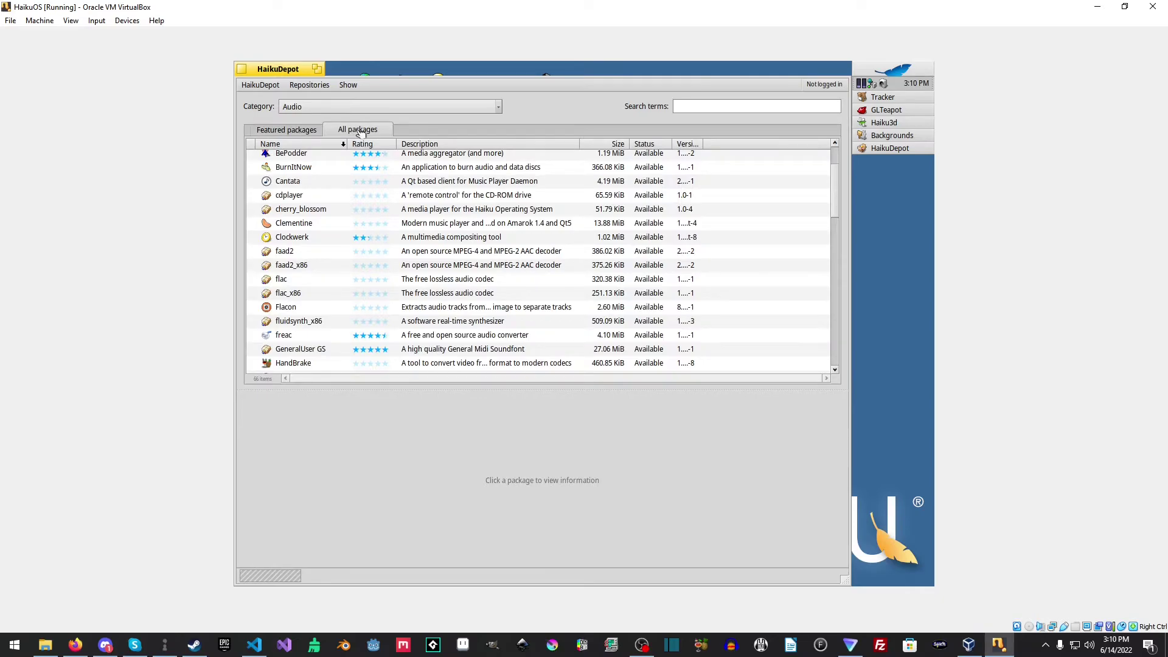
{"action": "left_click", "coordinate": [407, 228]}
{"action": "scroll", "coordinate": [407, 228], "scroll_direction": "down", "scroll_amount": 10}
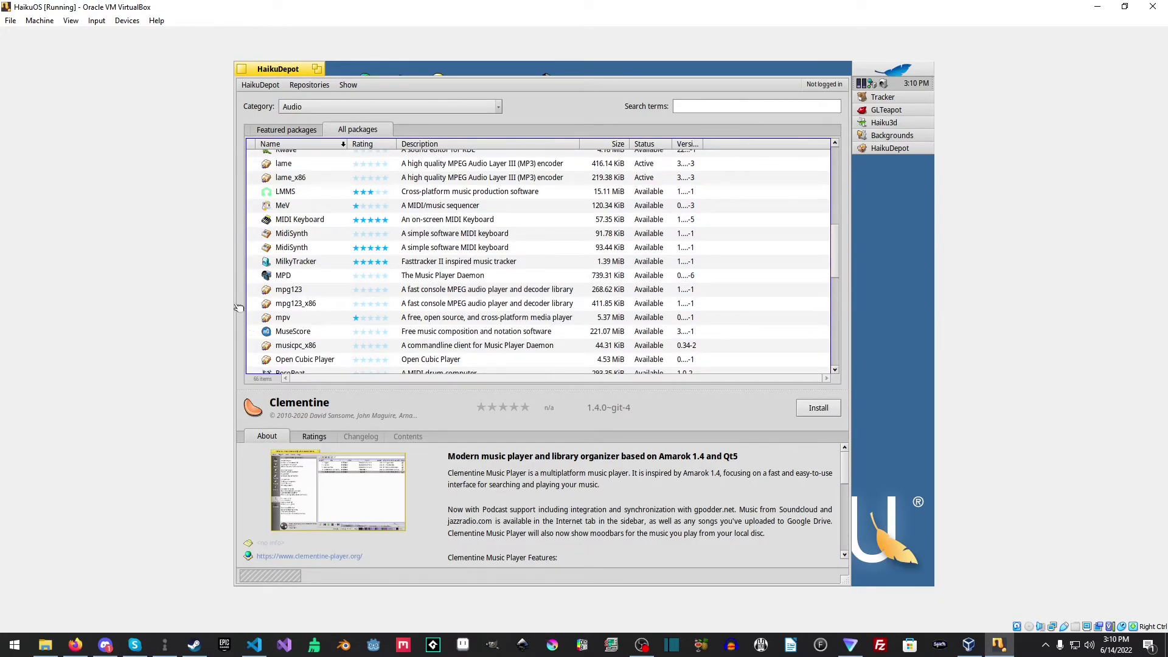
{"action": "left_click", "coordinate": [410, 220]}
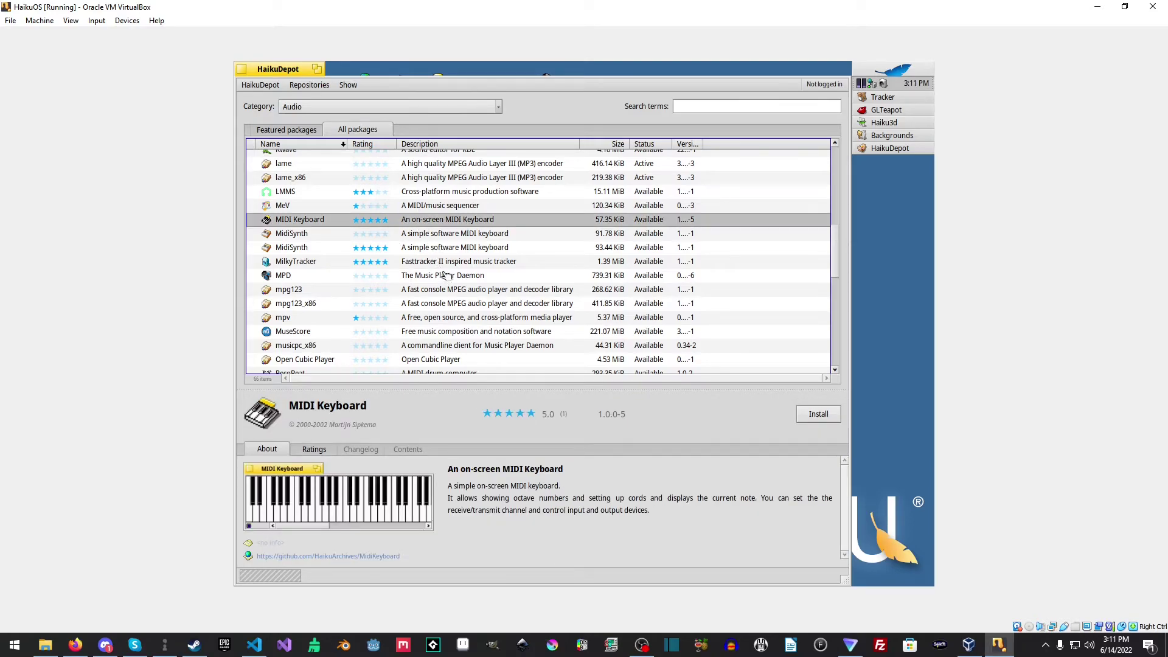
{"action": "scroll", "coordinate": [445, 274], "scroll_direction": "down", "scroll_amount": 5}
{"action": "scroll", "coordinate": [444, 275], "scroll_direction": "down", "scroll_amount": 4}
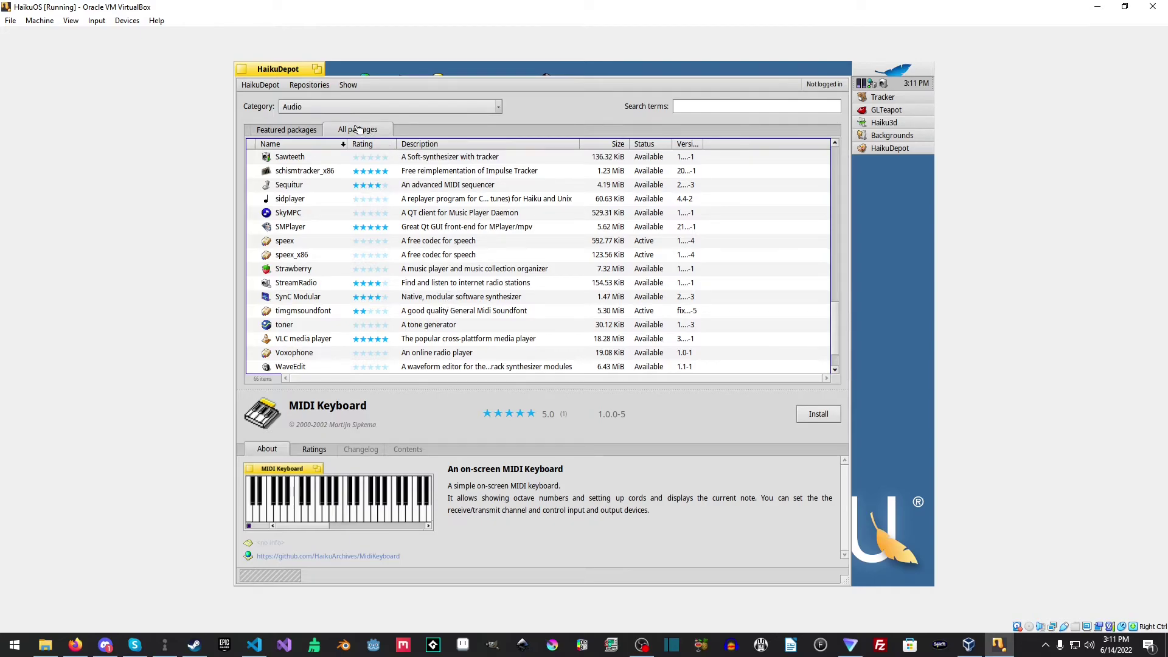
Step: Browse the full list of Productivity packages and show the details of LibreOffice
{"action": "left_click", "coordinate": [395, 106]}
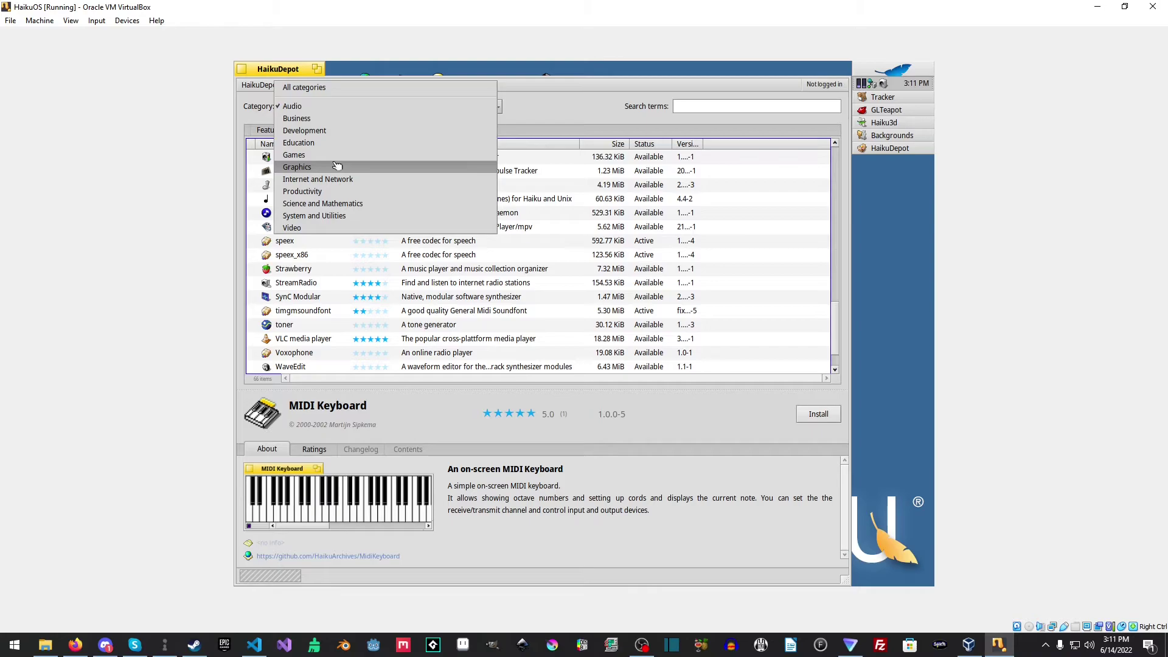
{"action": "left_click", "coordinate": [336, 191]}
{"action": "scroll", "coordinate": [453, 244], "scroll_direction": "up", "scroll_amount": 10}
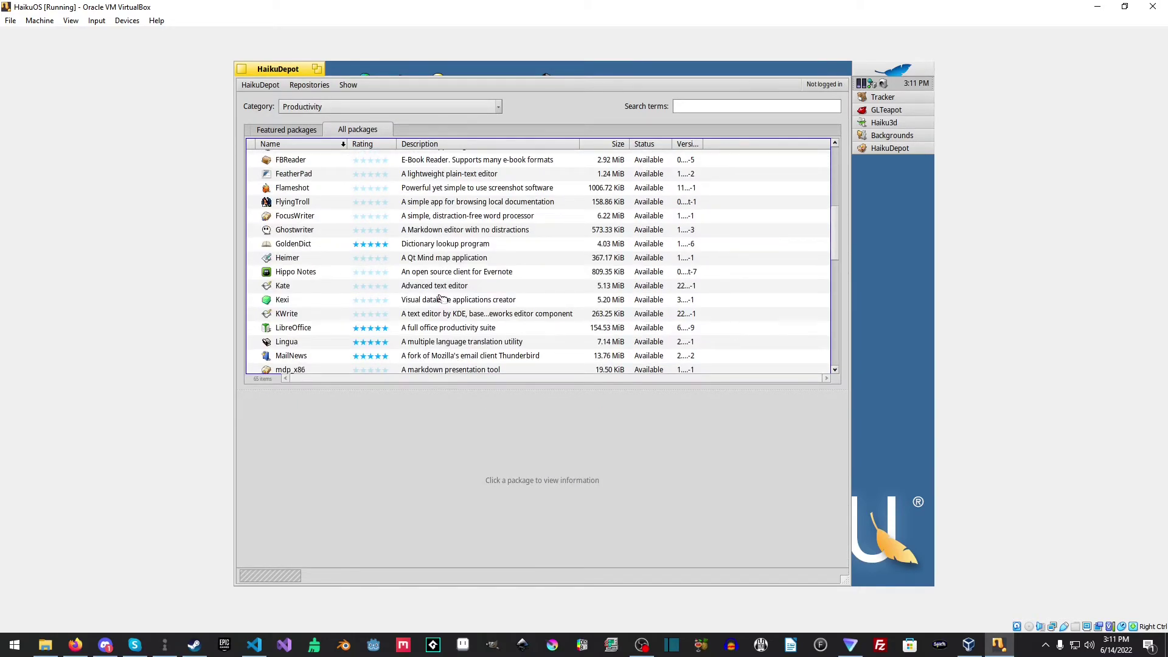
{"action": "left_click", "coordinate": [438, 328]}
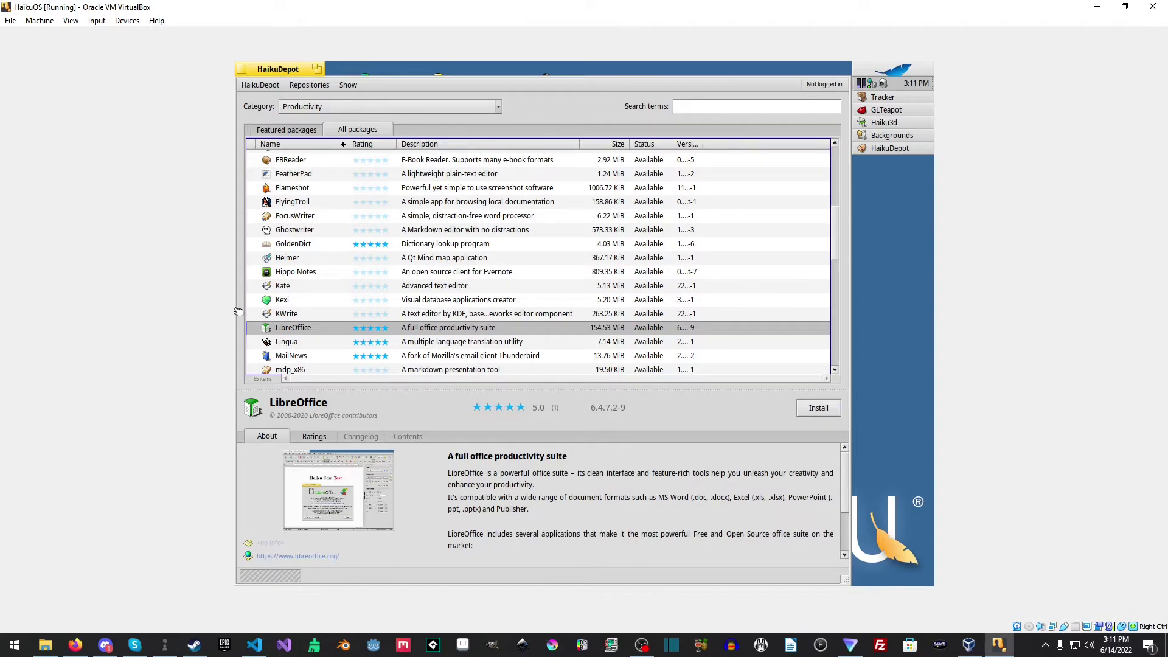
{"action": "scroll", "coordinate": [357, 286], "scroll_direction": "up", "scroll_amount": 7}
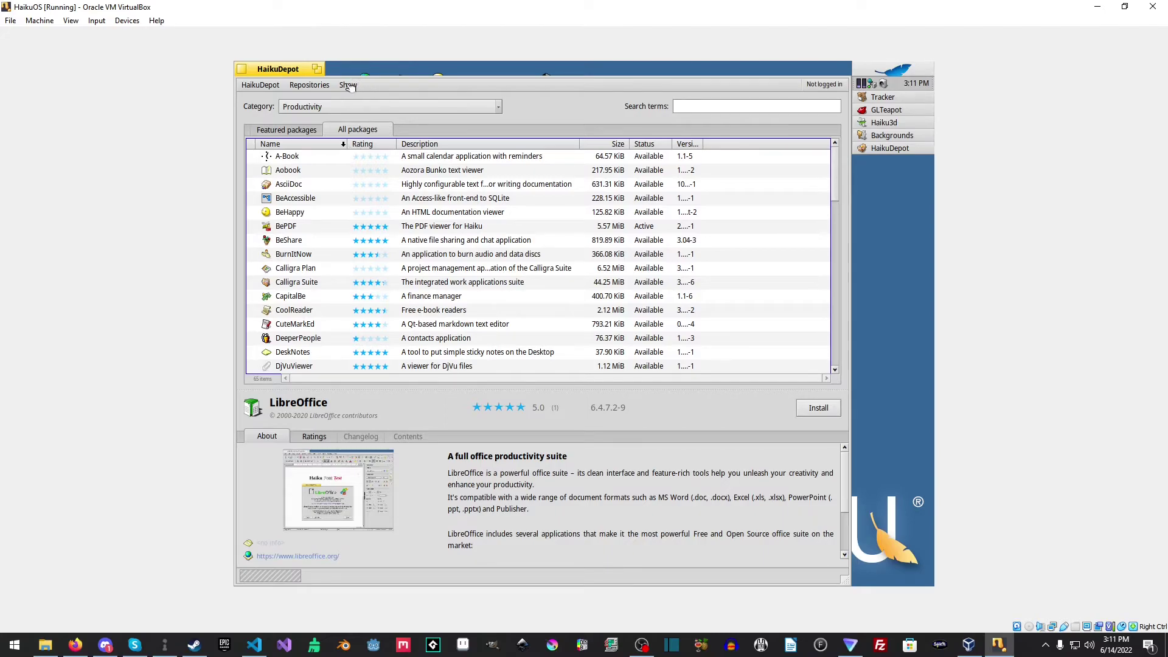
Step: Filter the featured packages by the Graphics category and show the details of KolourPaint
{"action": "left_click", "coordinate": [315, 129]}
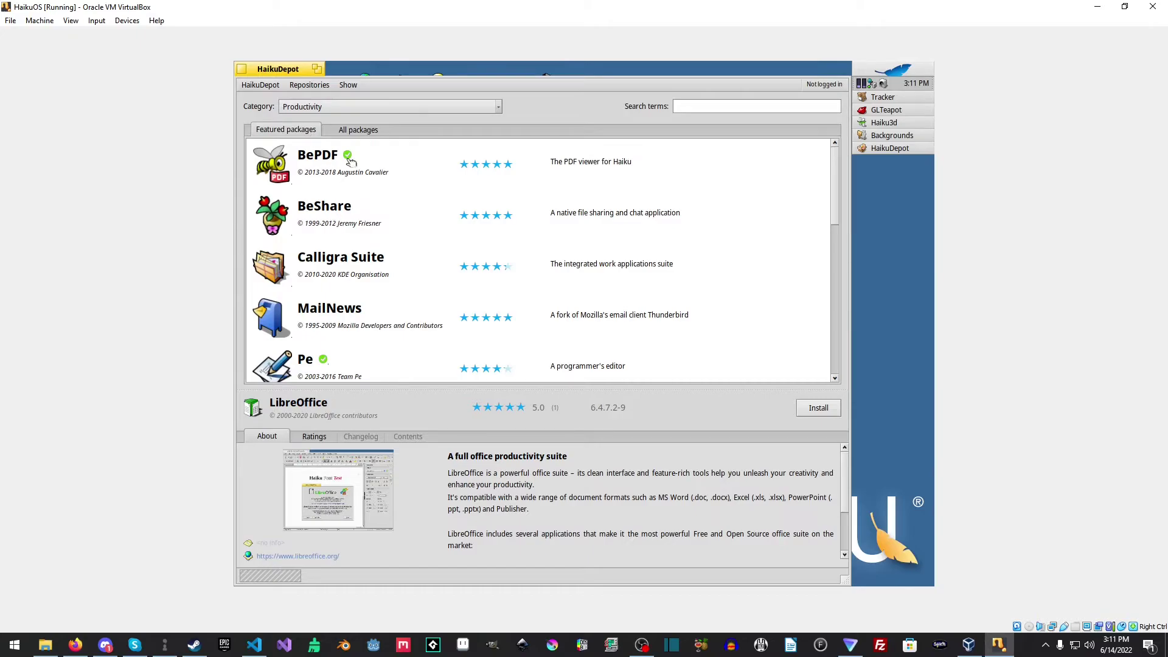
{"action": "left_click", "coordinate": [343, 110]}
{"action": "left_click", "coordinate": [349, 154]}
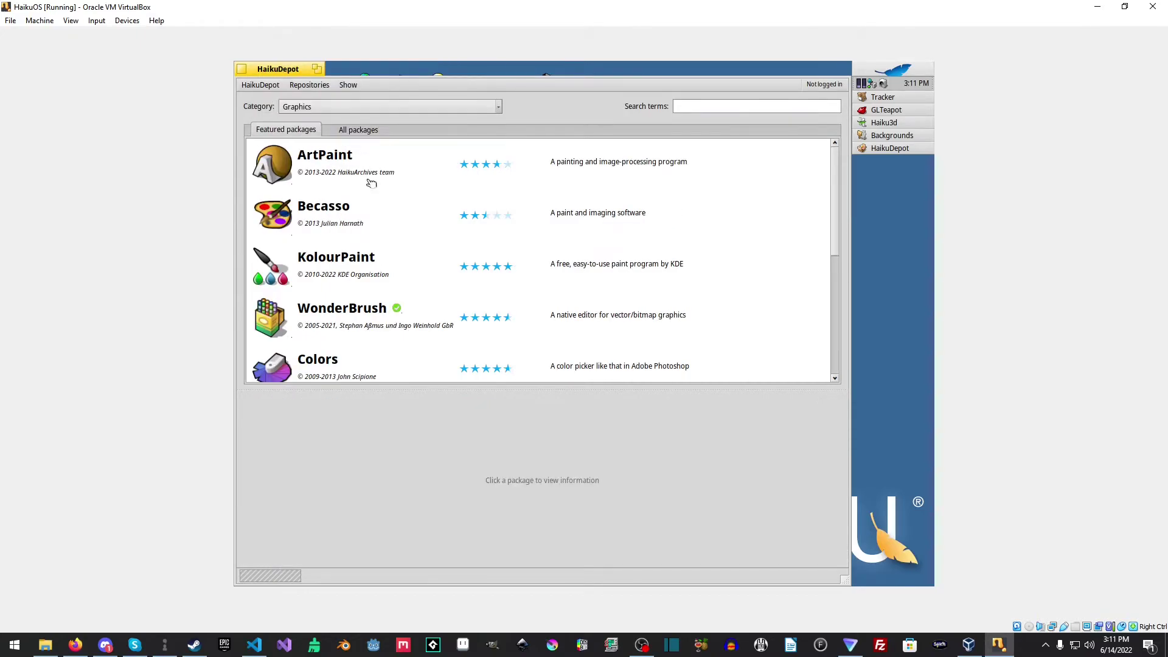
{"action": "scroll", "coordinate": [370, 194], "scroll_direction": "down", "scroll_amount": 1}
{"action": "left_click", "coordinate": [363, 211]}
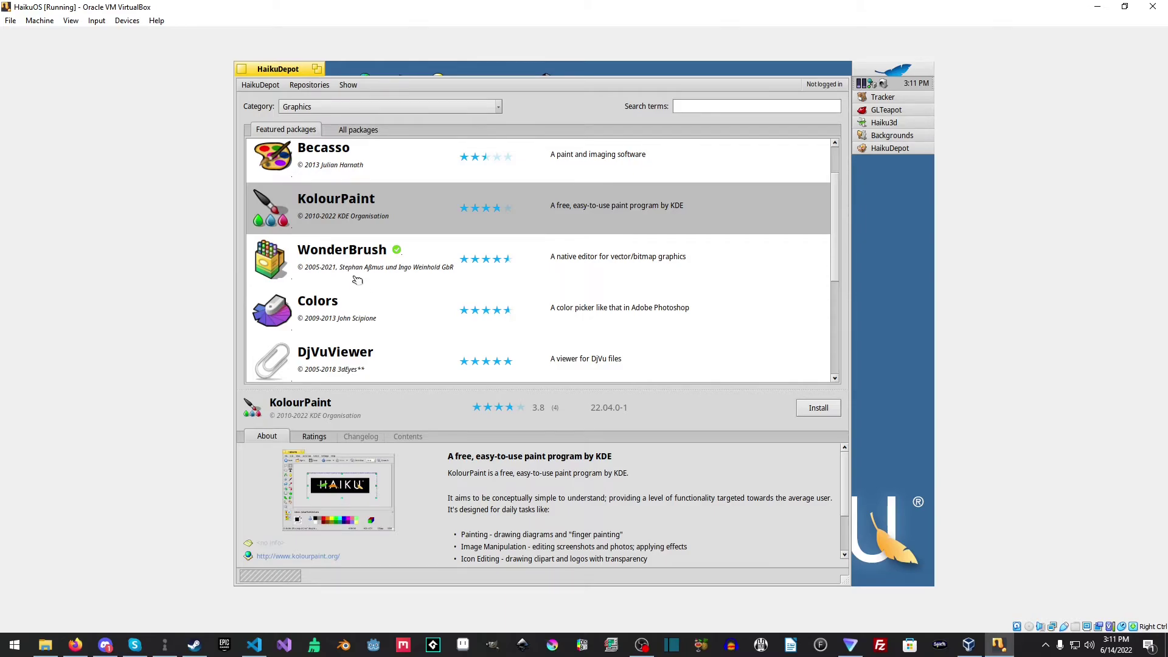
Step: View the details of WonderBrush, Colors, PhotoGrabber and LibreCAD among the featured Graphics packages
{"action": "left_click", "coordinate": [357, 280]}
{"action": "left_click", "coordinate": [373, 317]}
{"action": "scroll", "coordinate": [373, 317], "scroll_direction": "down", "scroll_amount": 4}
{"action": "left_click", "coordinate": [372, 354]}
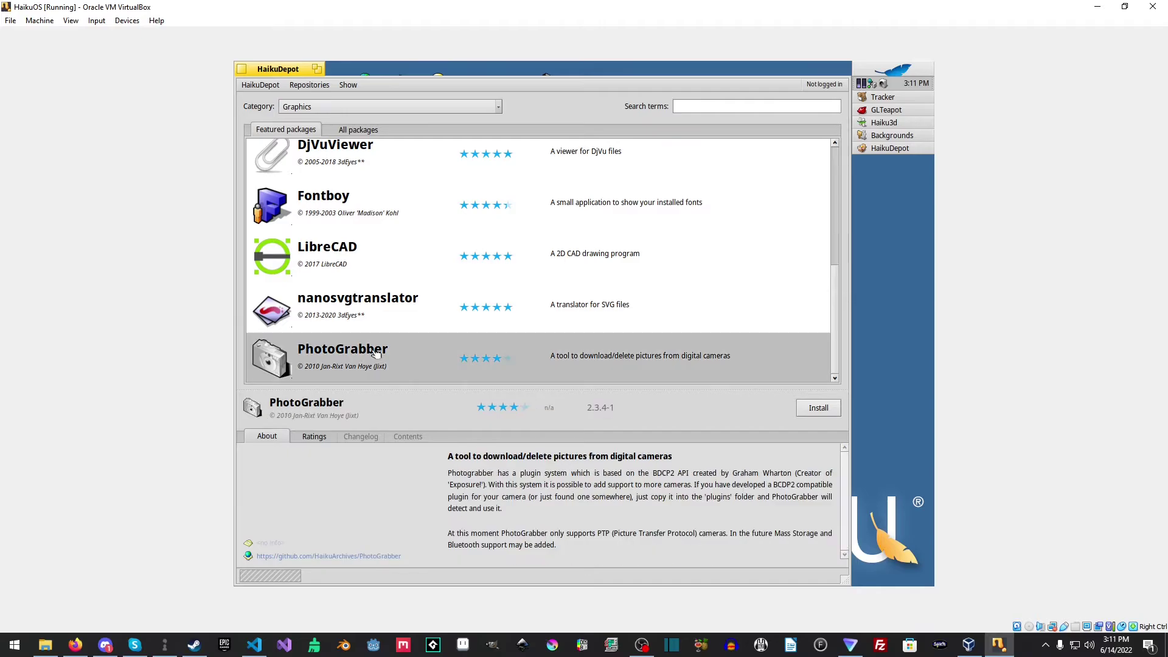
{"action": "left_click", "coordinate": [400, 238]}
Step: Browse the full list of Graphics packages and show the details of Grafx2
{"action": "left_click", "coordinate": [350, 132]}
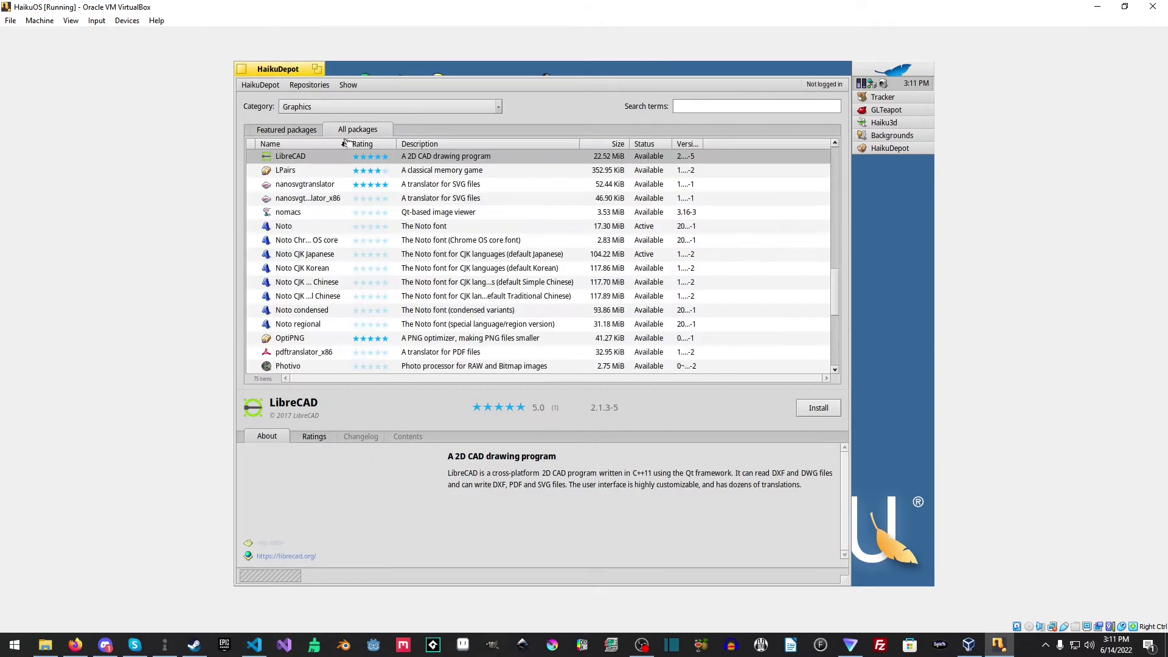
{"action": "scroll", "coordinate": [397, 287], "scroll_direction": "down", "scroll_amount": 5}
{"action": "scroll", "coordinate": [397, 286], "scroll_direction": "up", "scroll_amount": 5}
{"action": "scroll", "coordinate": [389, 286], "scroll_direction": "up", "scroll_amount": 10}
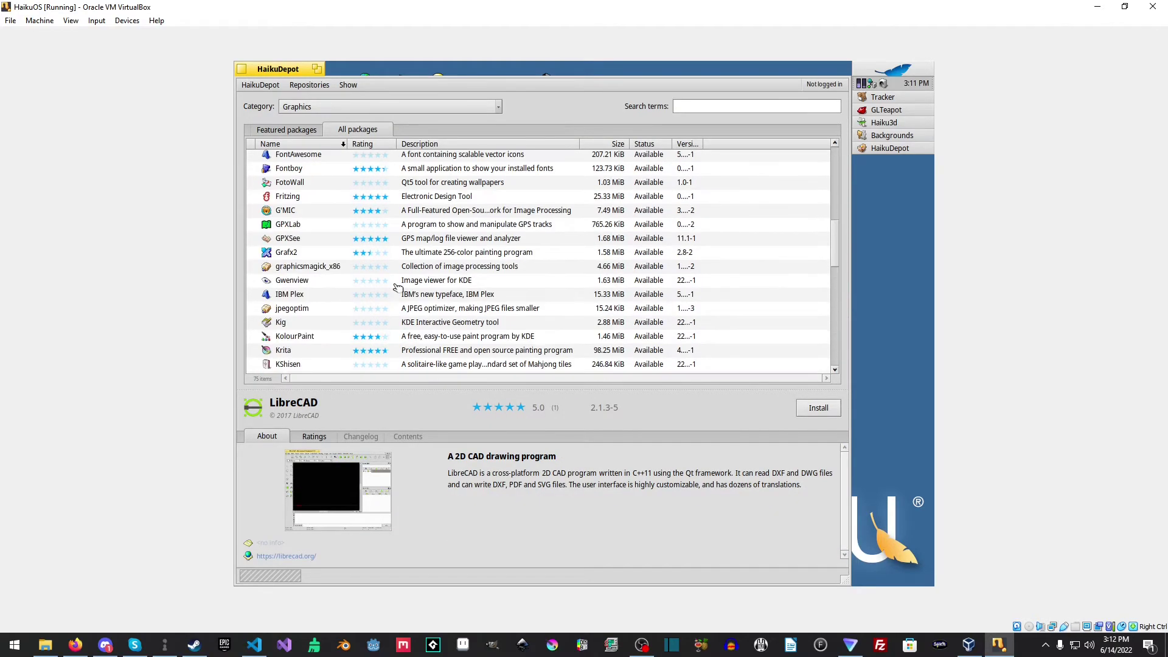
{"action": "scroll", "coordinate": [385, 288], "scroll_direction": "down", "scroll_amount": 4}
{"action": "scroll", "coordinate": [296, 287], "scroll_direction": "down", "scroll_amount": 3}
{"action": "left_click", "coordinate": [301, 257]}
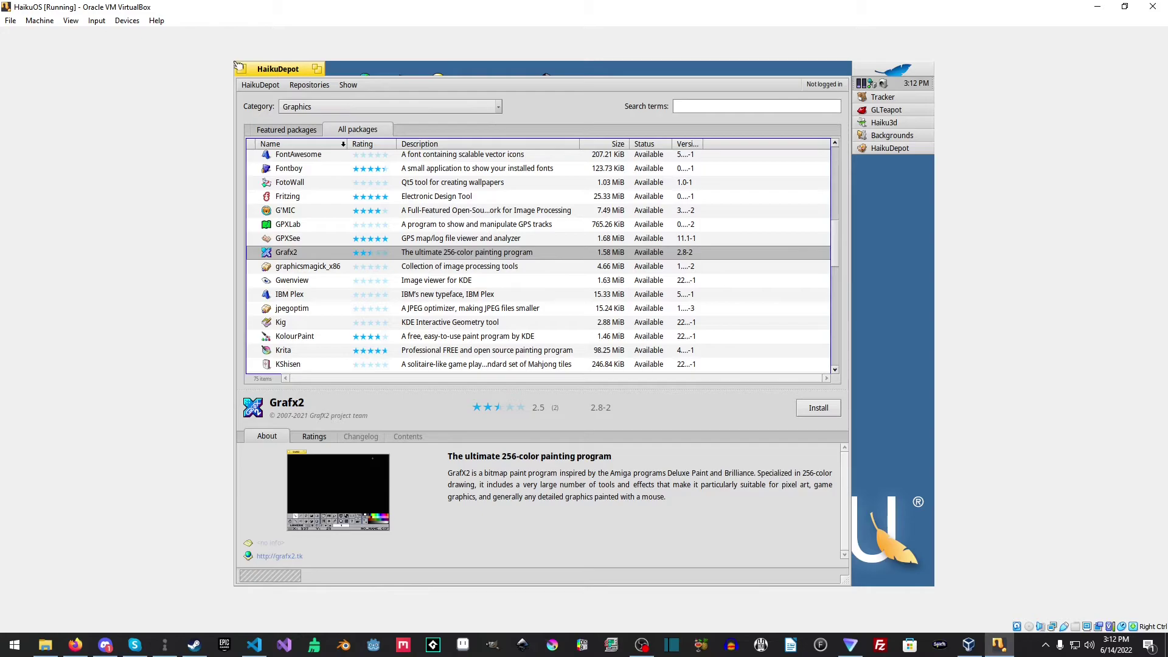
Step: Open the Grafx2 website in WebPositive, enlarge the browser window and look over the home page
{"action": "left_click", "coordinate": [277, 555]}
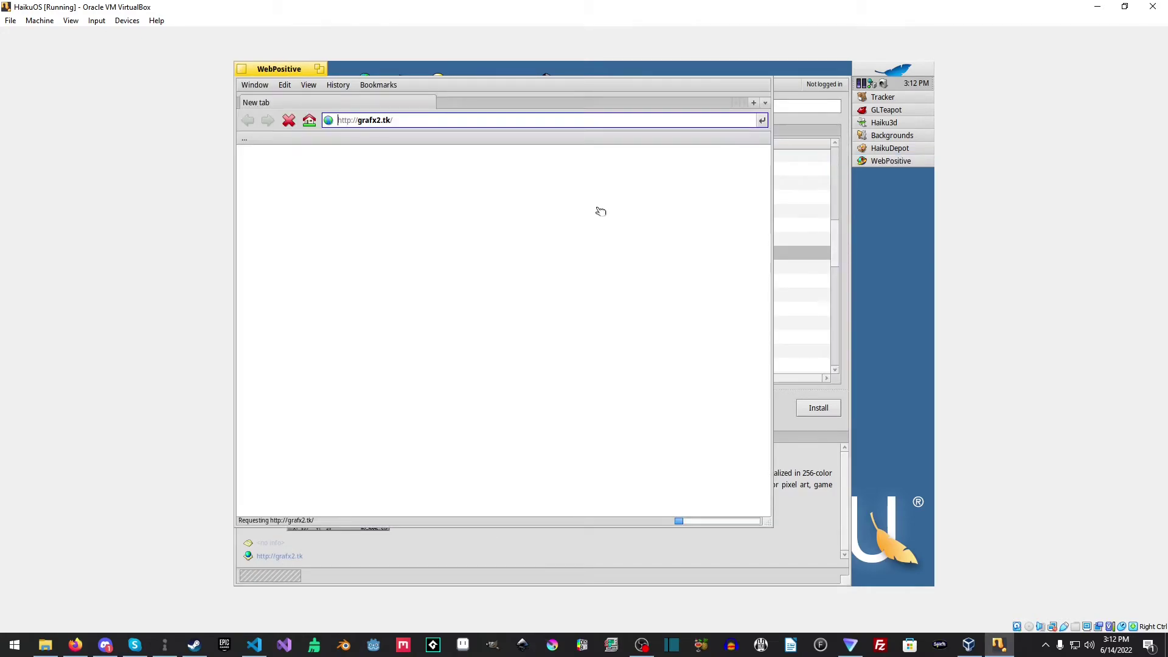
{"action": "left_click", "coordinate": [318, 69]}
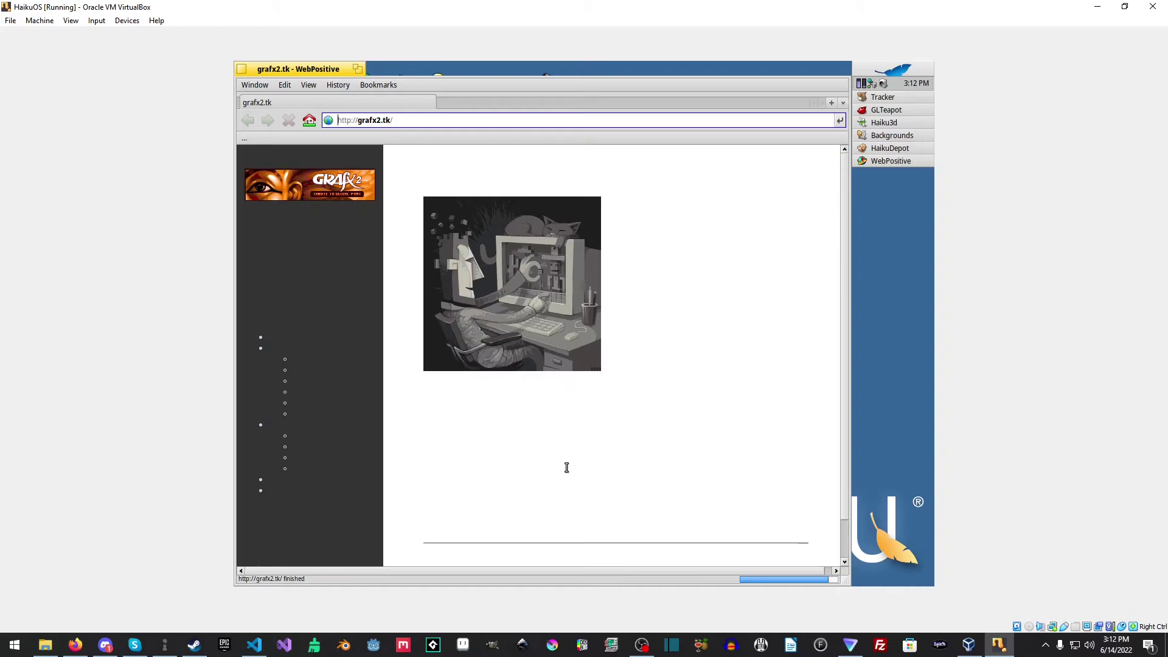
{"action": "scroll", "coordinate": [529, 384], "scroll_direction": "down", "scroll_amount": 2}
{"action": "scroll", "coordinate": [471, 388], "scroll_direction": "up", "scroll_amount": 1}
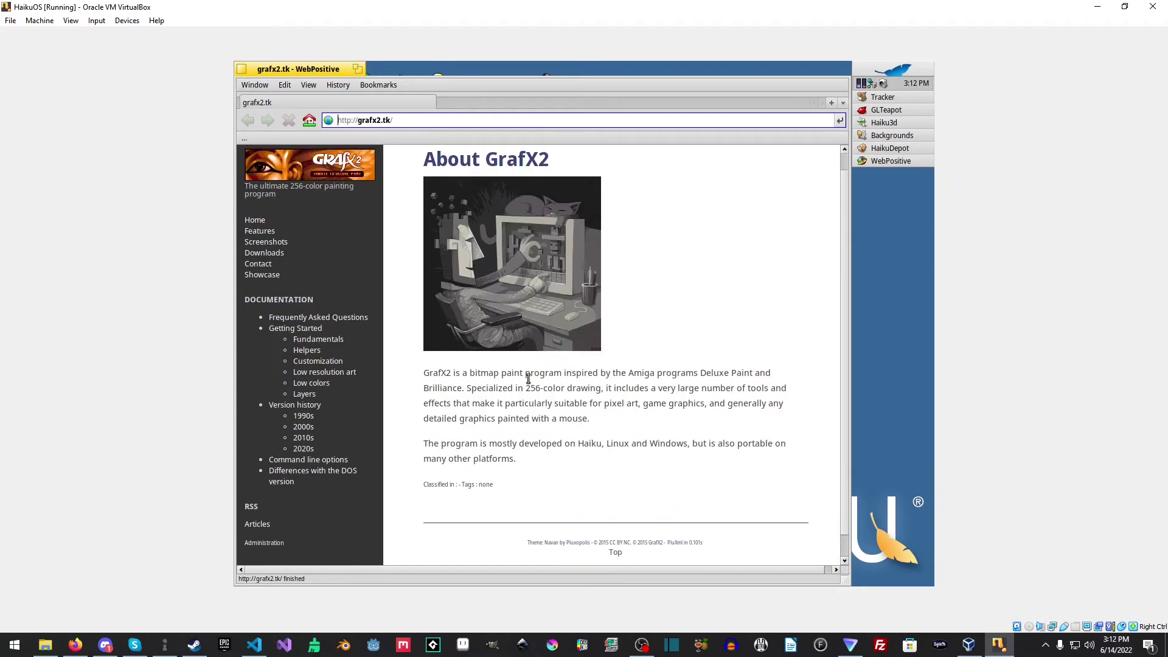
Step: Look through the 1990s version history on the GrafX2 website
{"action": "left_click", "coordinate": [304, 415]}
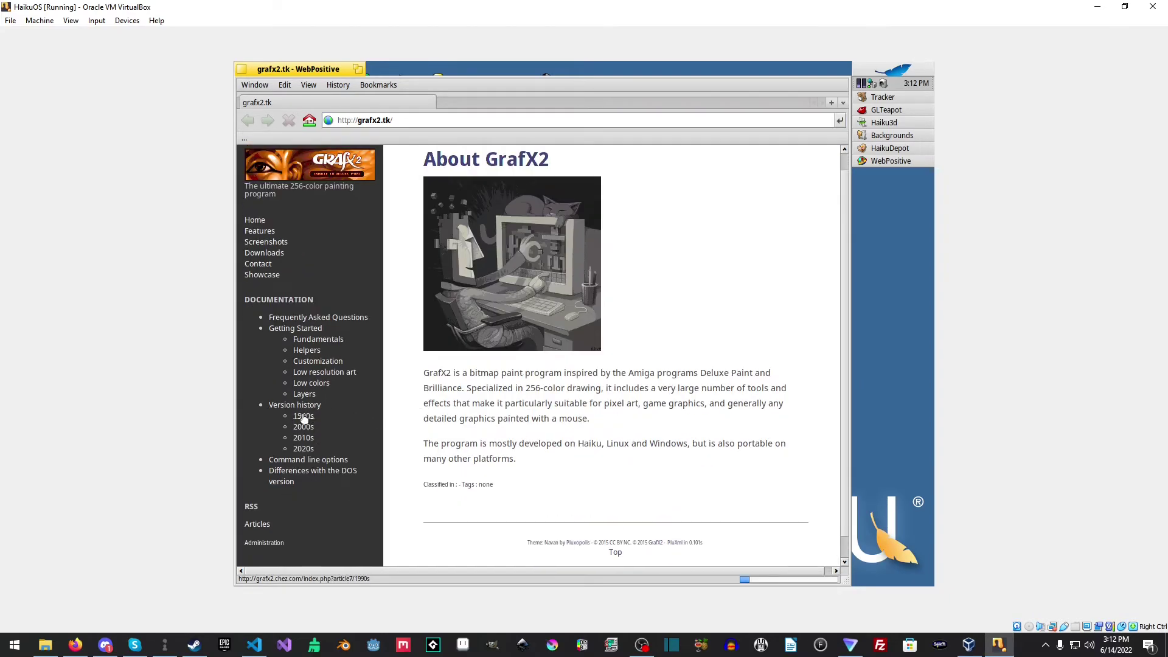
{"action": "scroll", "coordinate": [430, 377], "scroll_direction": "down", "scroll_amount": 2}
{"action": "scroll", "coordinate": [429, 377], "scroll_direction": "up", "scroll_amount": 2}
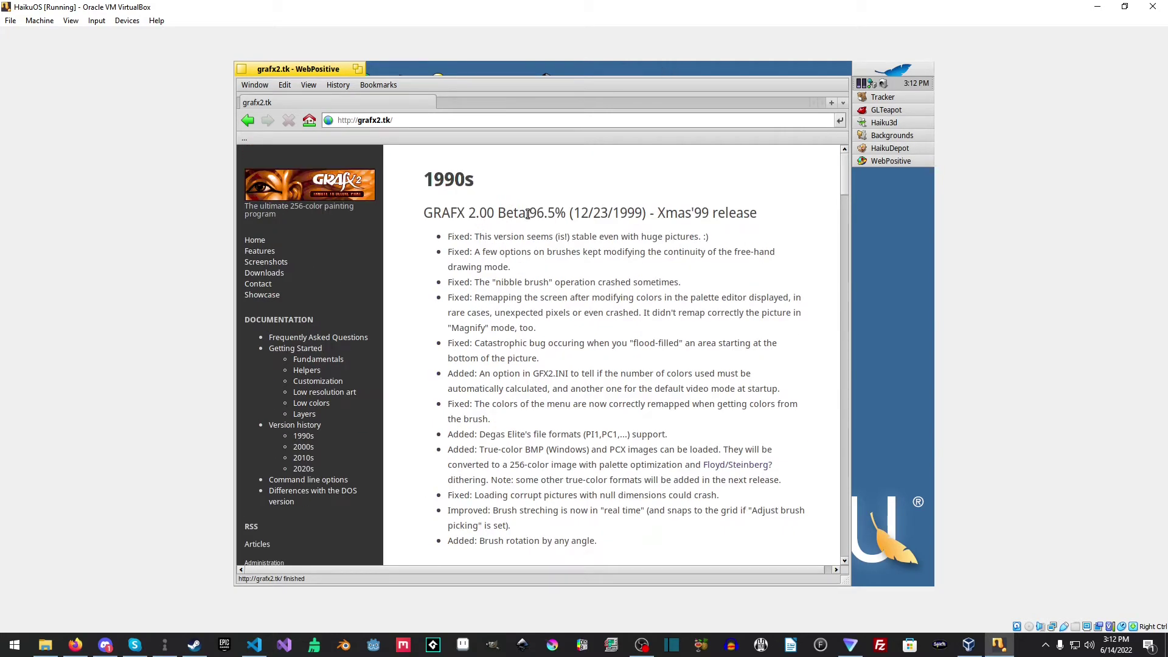
Step: View GrafX2's Features page, reread the platform information on the home page and close the browser
{"action": "left_click", "coordinate": [271, 242]}
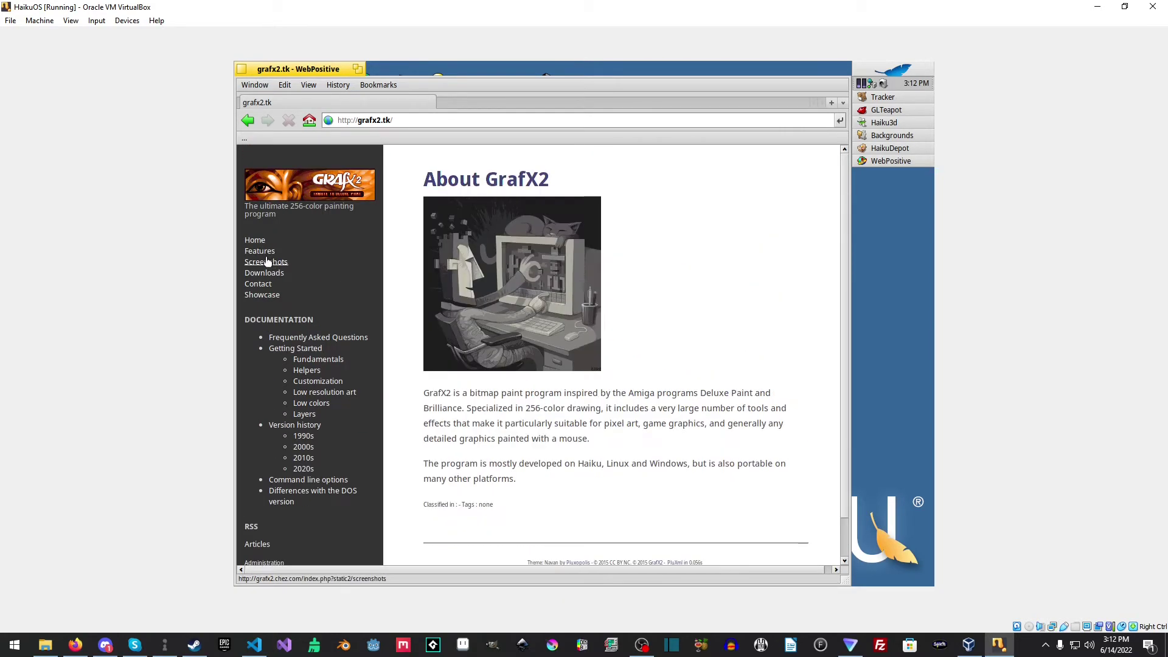
{"action": "left_click", "coordinate": [260, 252]}
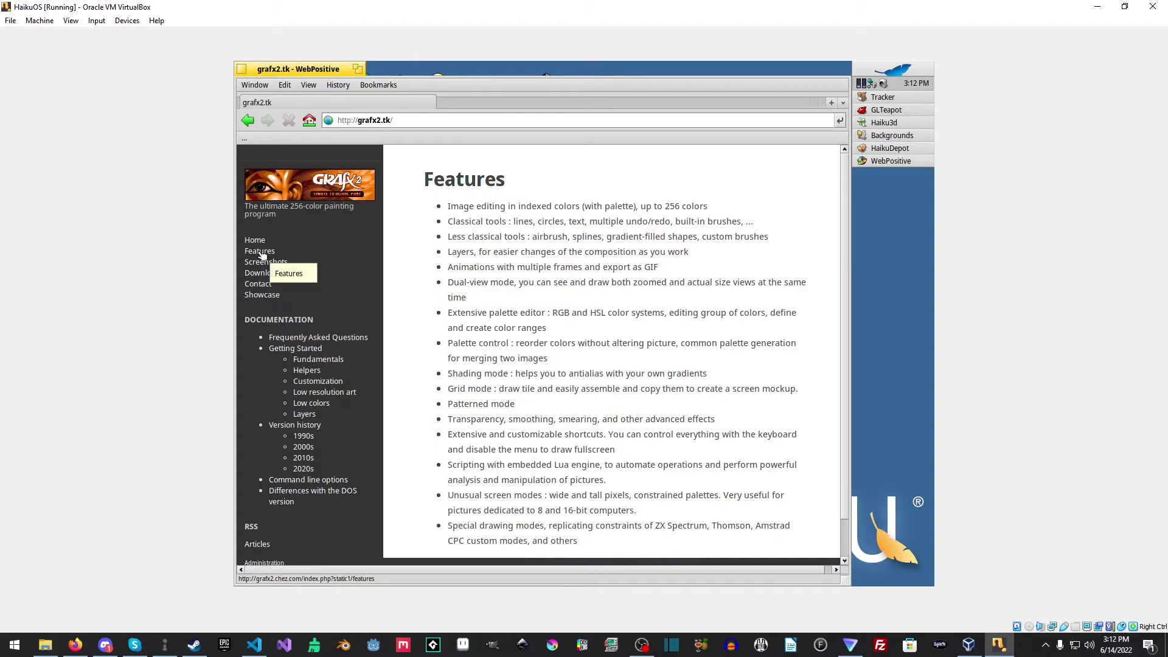
{"action": "left_click", "coordinate": [258, 241]}
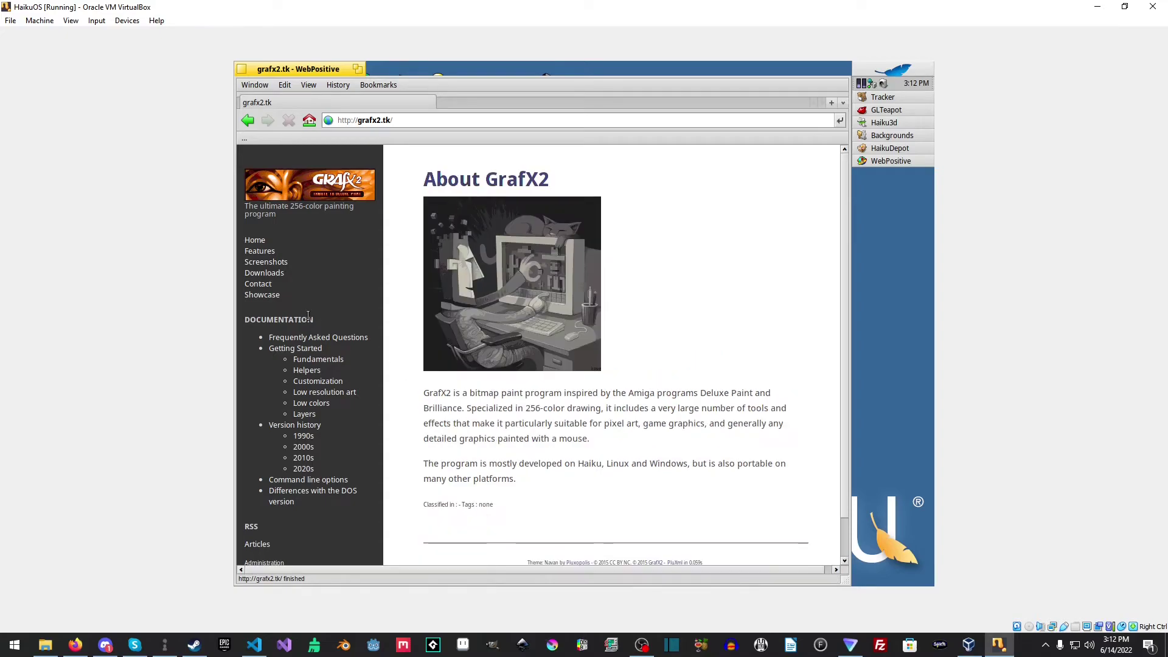
{"action": "left_click_drag", "start_coordinate": [522, 478], "coordinate": [635, 464]}
{"action": "left_click", "coordinate": [638, 463]}
{"action": "left_click", "coordinate": [242, 71]}
Step: Browse the full list of Games packages and show the details of 0 A.D
{"action": "scroll", "coordinate": [344, 227], "scroll_direction": "up", "scroll_amount": 3}
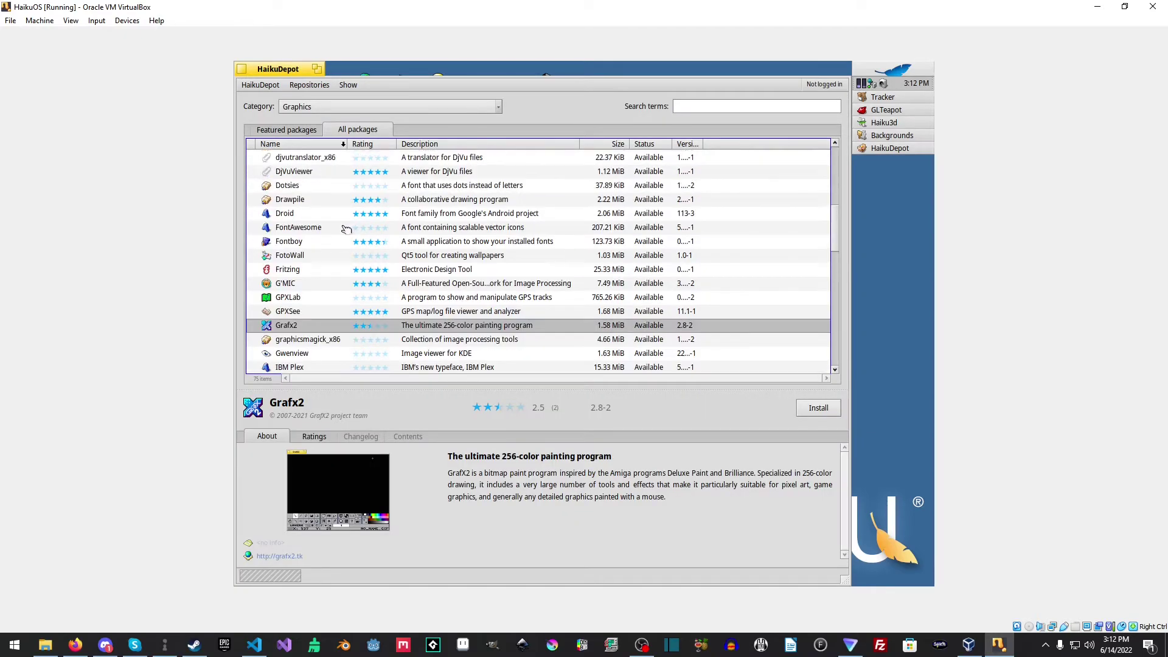
{"action": "left_click", "coordinate": [339, 112]}
{"action": "left_click", "coordinate": [339, 134]}
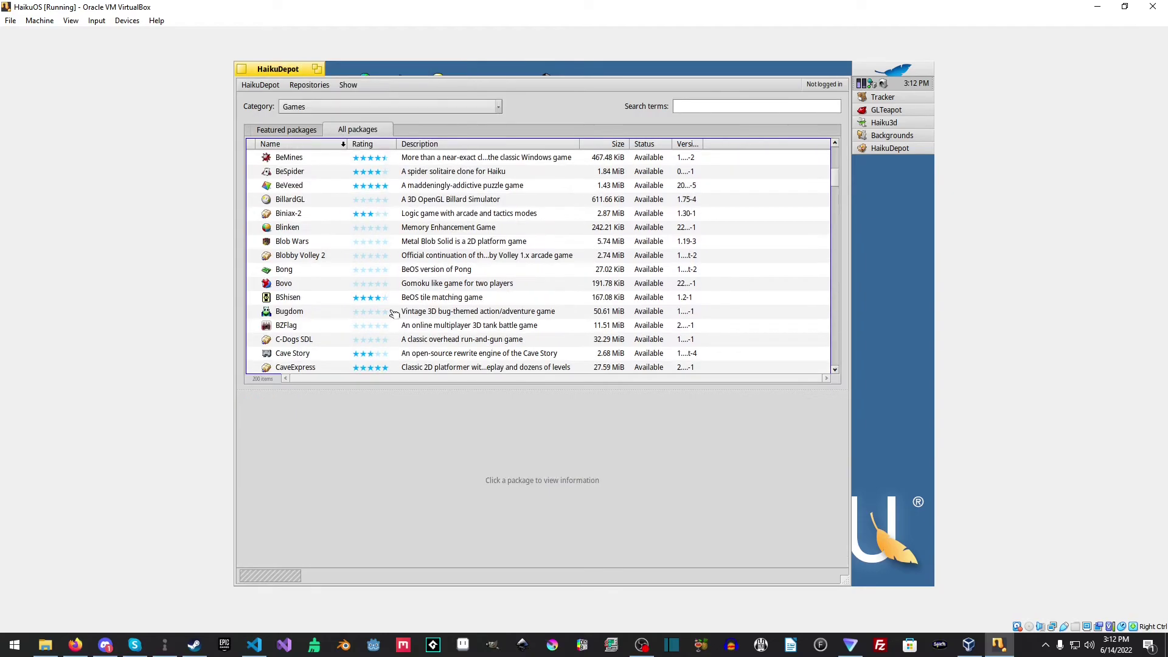
{"action": "scroll", "coordinate": [392, 284], "scroll_direction": "up", "scroll_amount": 1}
{"action": "scroll", "coordinate": [392, 284], "scroll_direction": "up", "scroll_amount": 2}
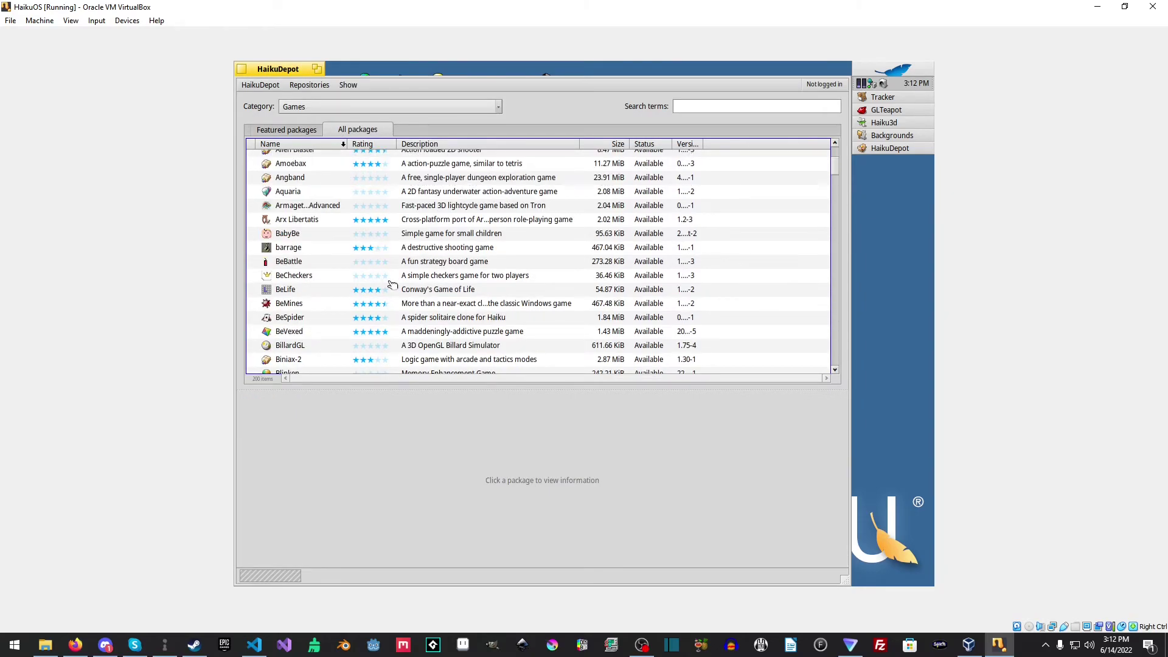
{"action": "scroll", "coordinate": [392, 285], "scroll_direction": "up", "scroll_amount": 4}
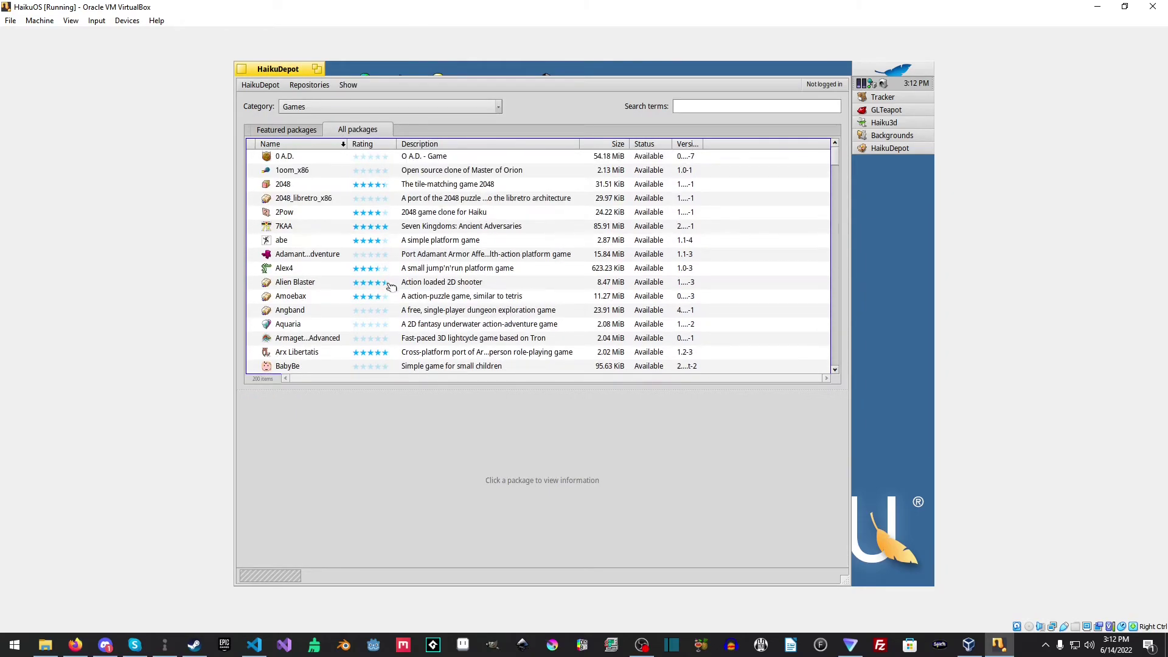
{"action": "left_click", "coordinate": [298, 157]}
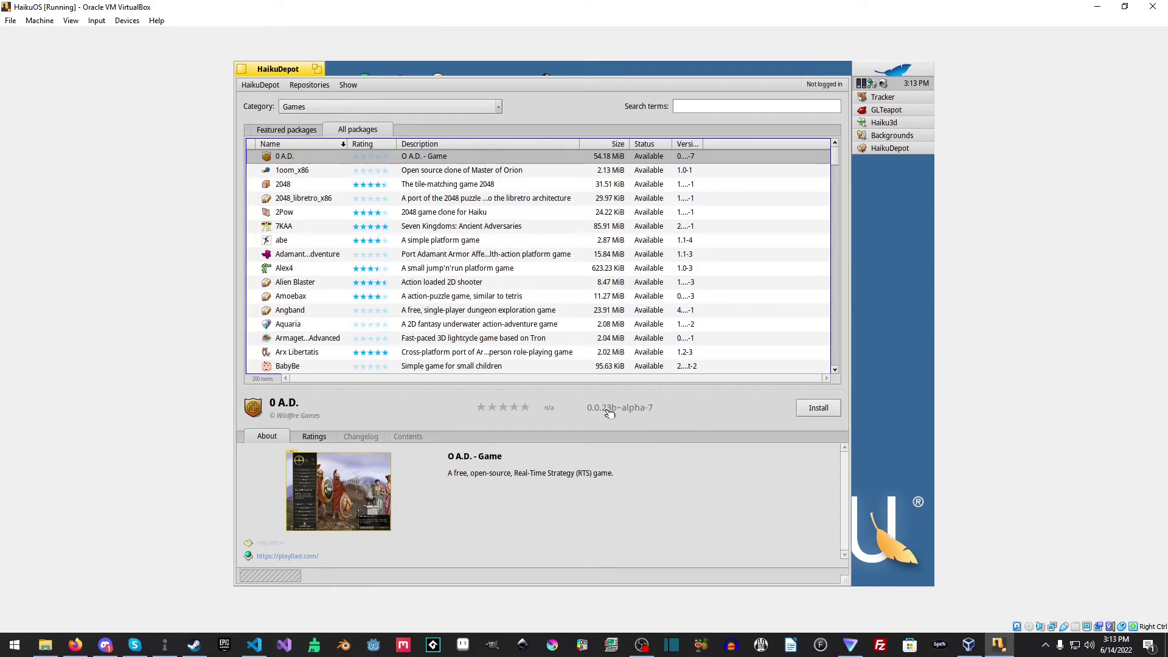
Step: Open the 0 A.D. website, read through its news posts including the Alpha 26 Feature Freeze Update, and close the browser
{"action": "left_click", "coordinate": [263, 556]}
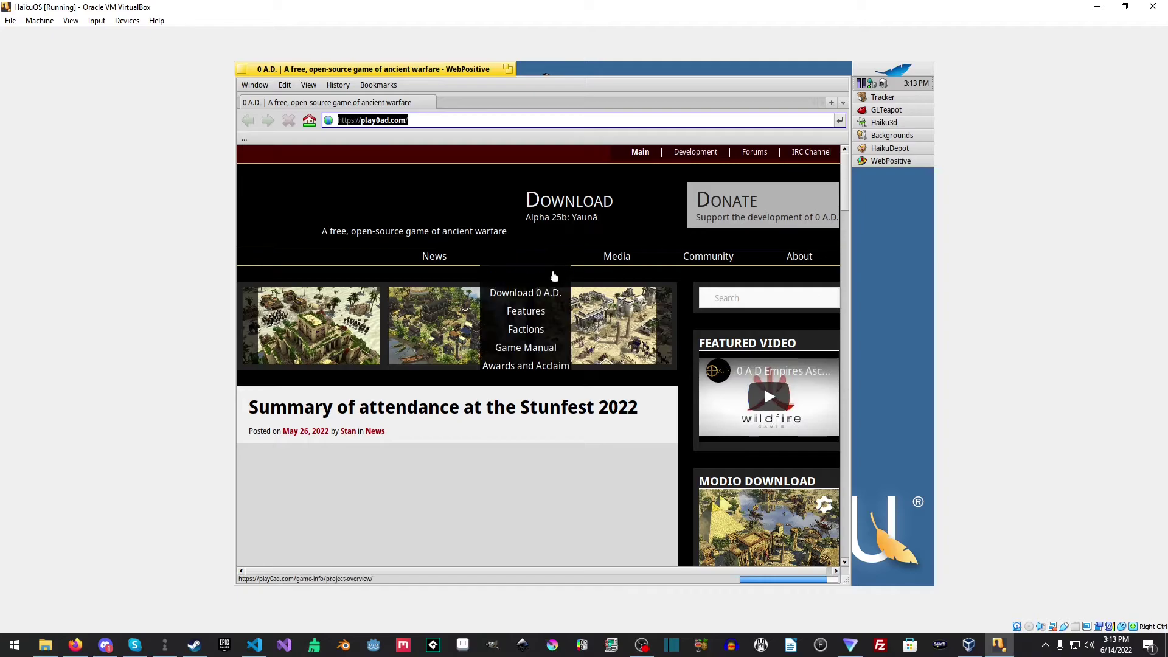
{"action": "scroll", "coordinate": [488, 416], "scroll_direction": "down", "scroll_amount": 15}
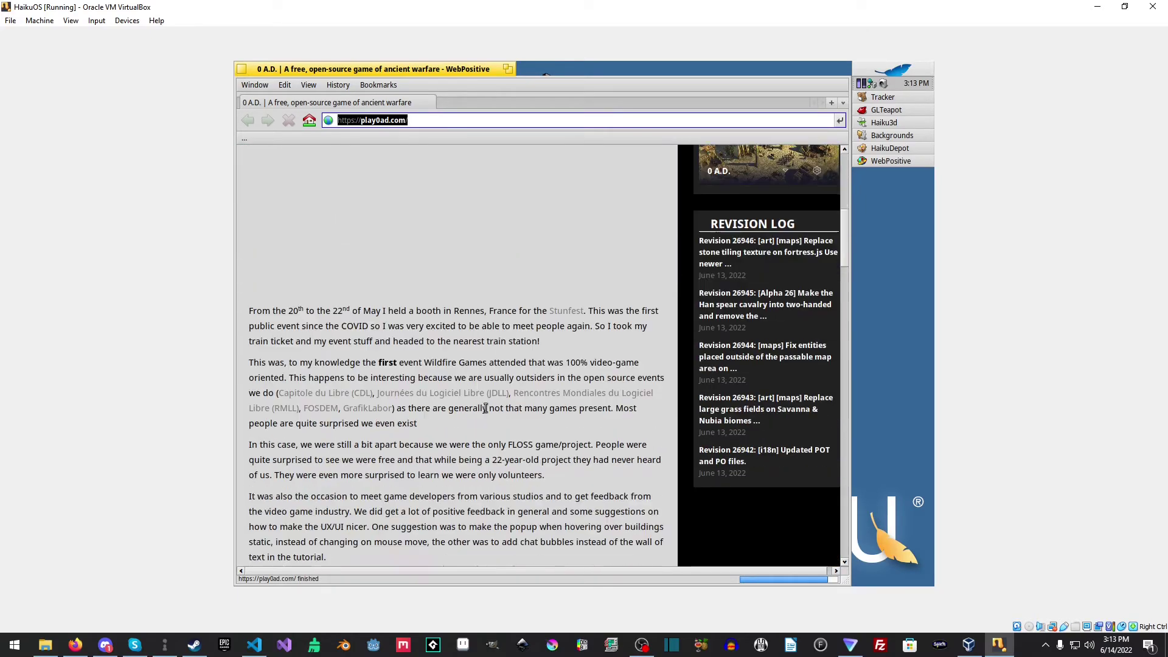
{"action": "scroll", "coordinate": [489, 411], "scroll_direction": "down", "scroll_amount": 15}
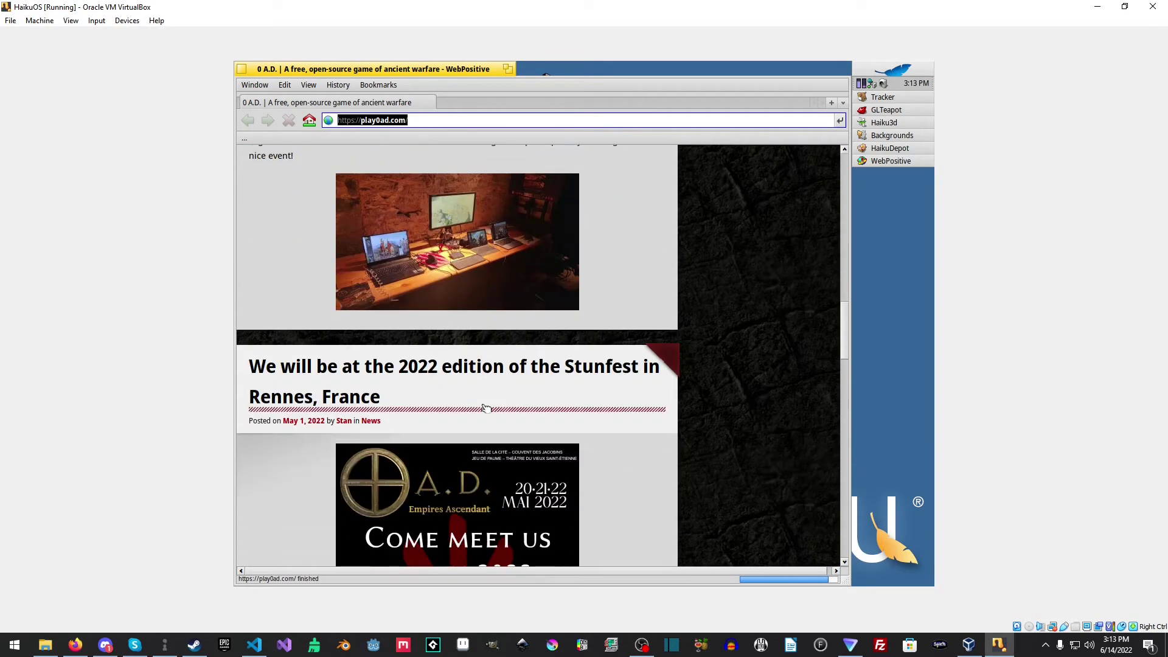
{"action": "scroll", "coordinate": [487, 408], "scroll_direction": "down", "scroll_amount": 6}
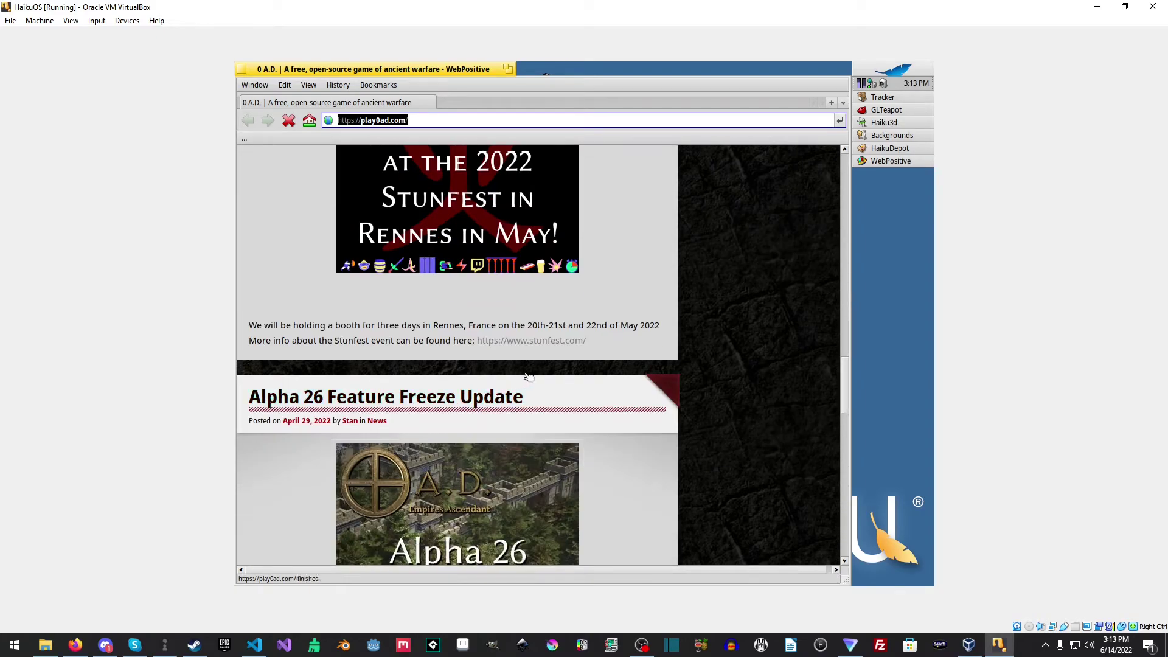
{"action": "scroll", "coordinate": [442, 277], "scroll_direction": "down", "scroll_amount": 4}
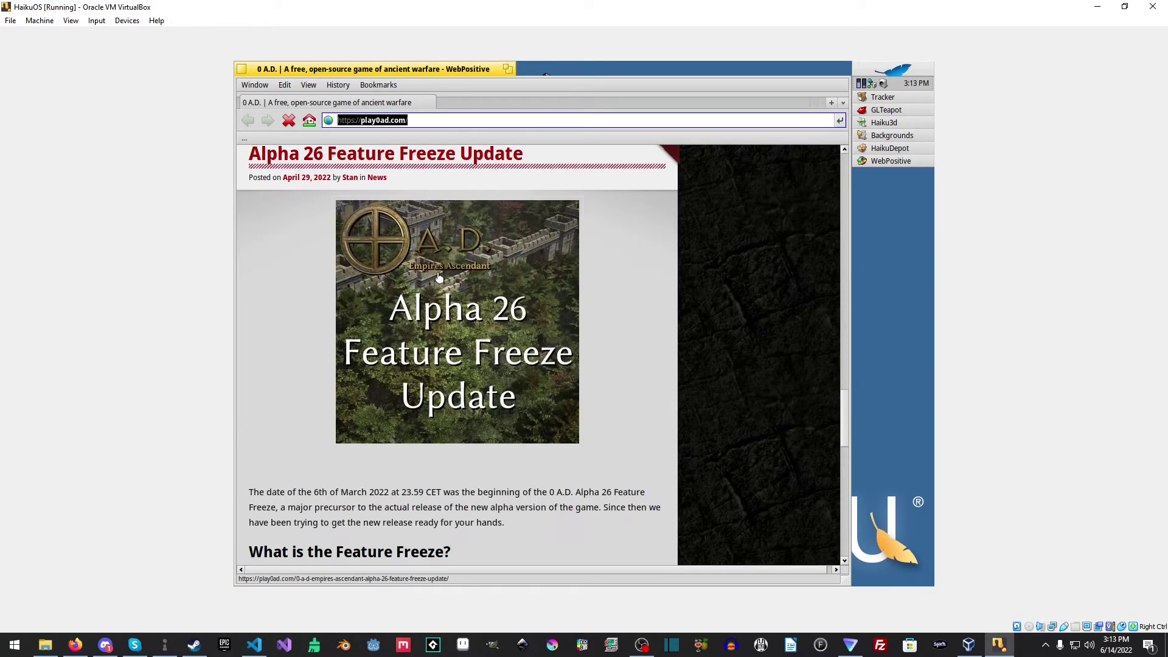
{"action": "scroll", "coordinate": [442, 277], "scroll_direction": "down", "scroll_amount": 4}
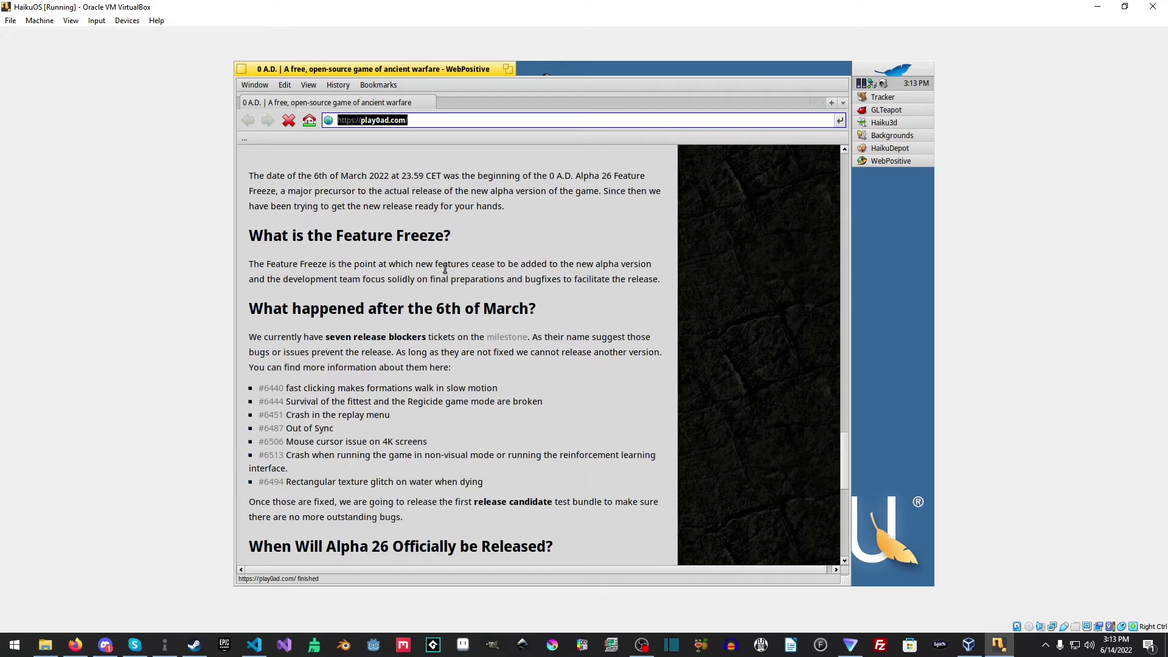
{"action": "scroll", "coordinate": [445, 268], "scroll_direction": "down", "scroll_amount": 10}
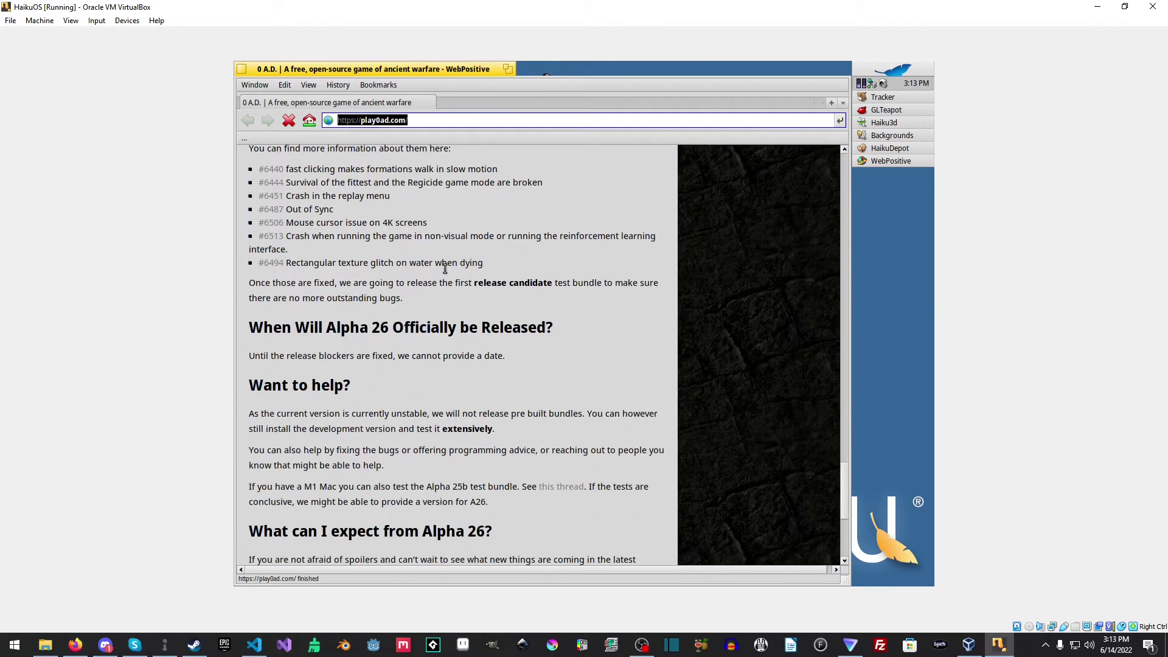
{"action": "left_click", "coordinate": [242, 70]}
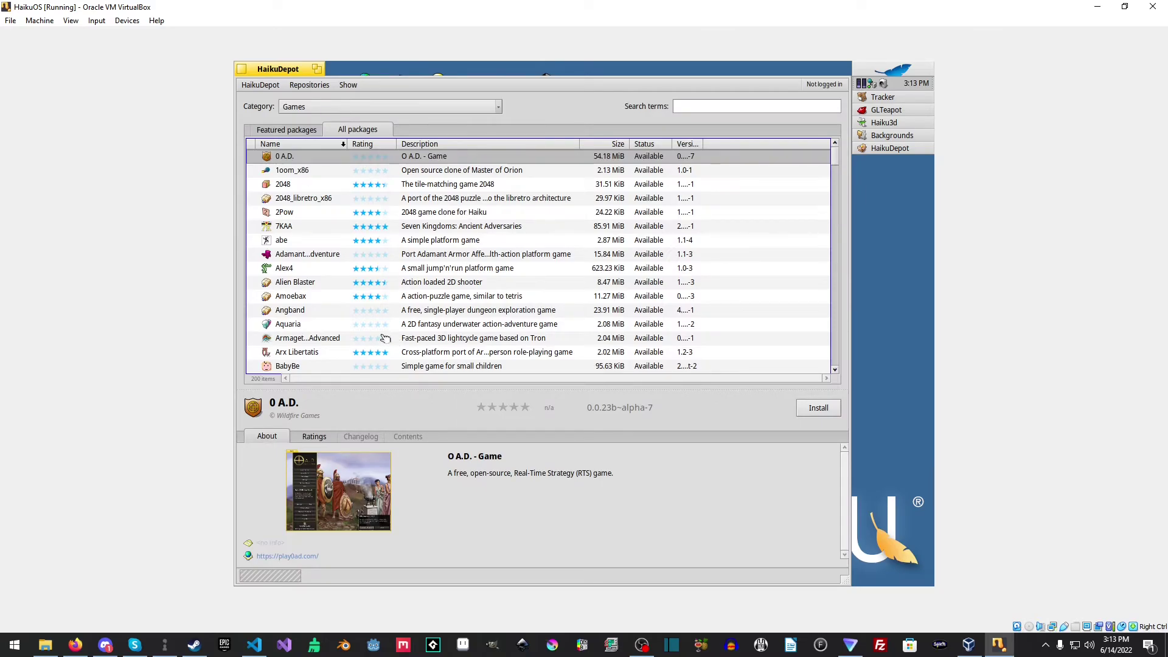
Step: View the details of Armagetron Advanced and Arx Libertatis in the Games list
{"action": "left_click", "coordinate": [336, 339]}
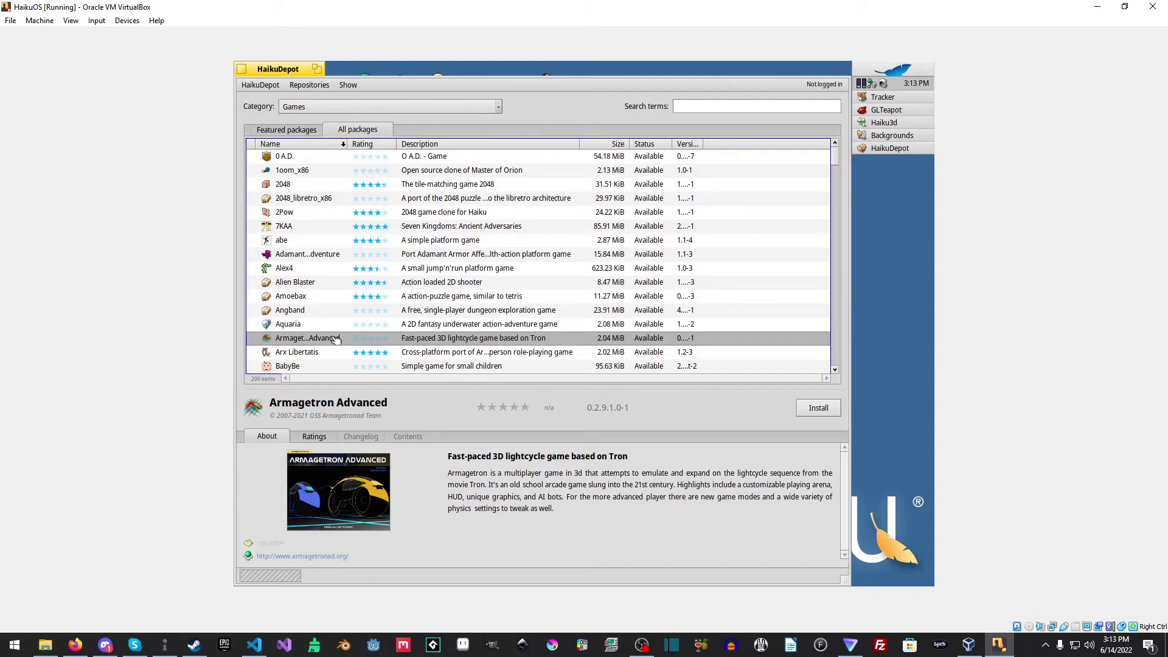
{"action": "scroll", "coordinate": [336, 339], "scroll_direction": "down", "scroll_amount": 3}
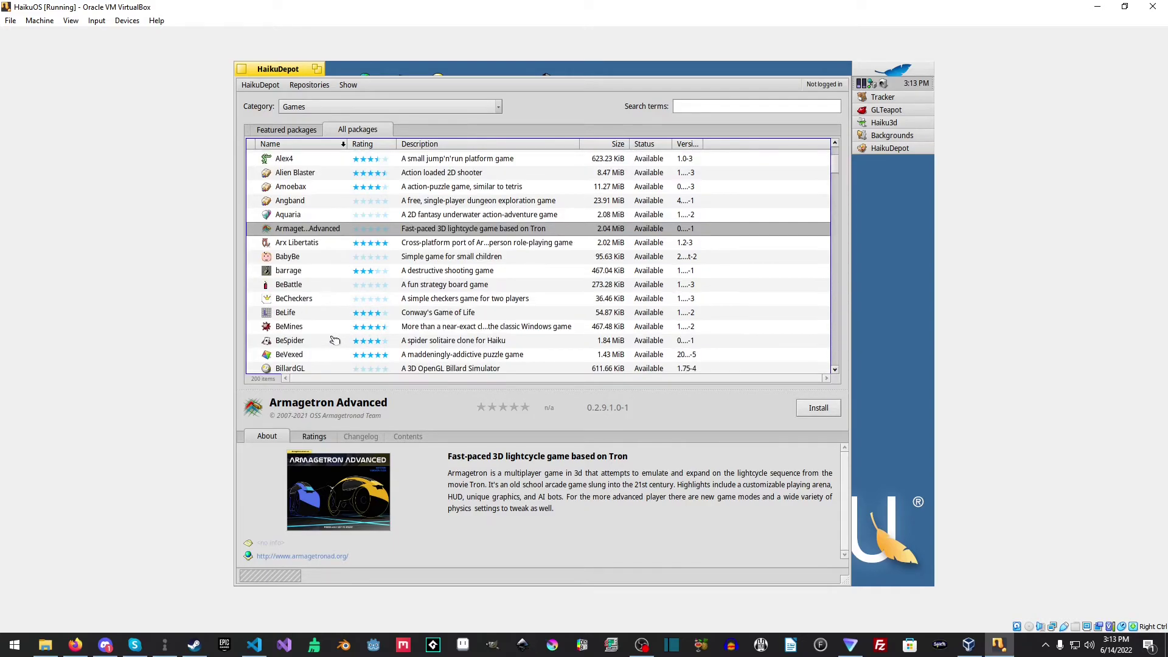
{"action": "left_click", "coordinate": [316, 243]}
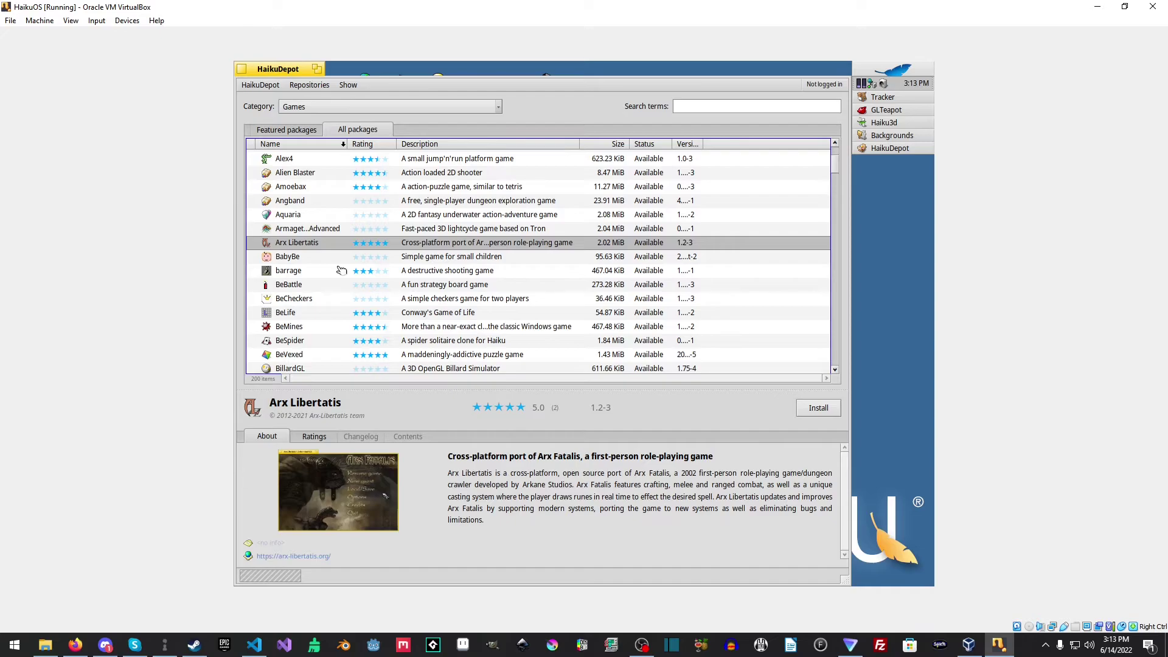
Step: View the details of craft_libretro_x86 and FreeRCT in the Games list
{"action": "scroll", "coordinate": [341, 270], "scroll_direction": "down", "scroll_amount": 7}
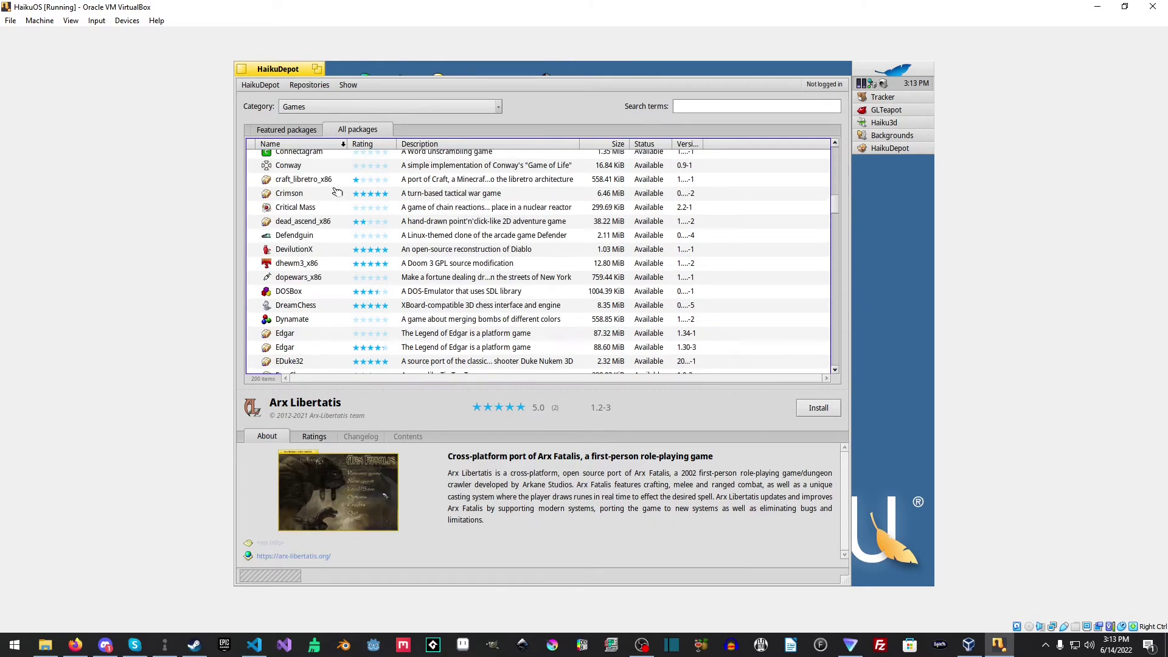
{"action": "left_click", "coordinate": [336, 182]}
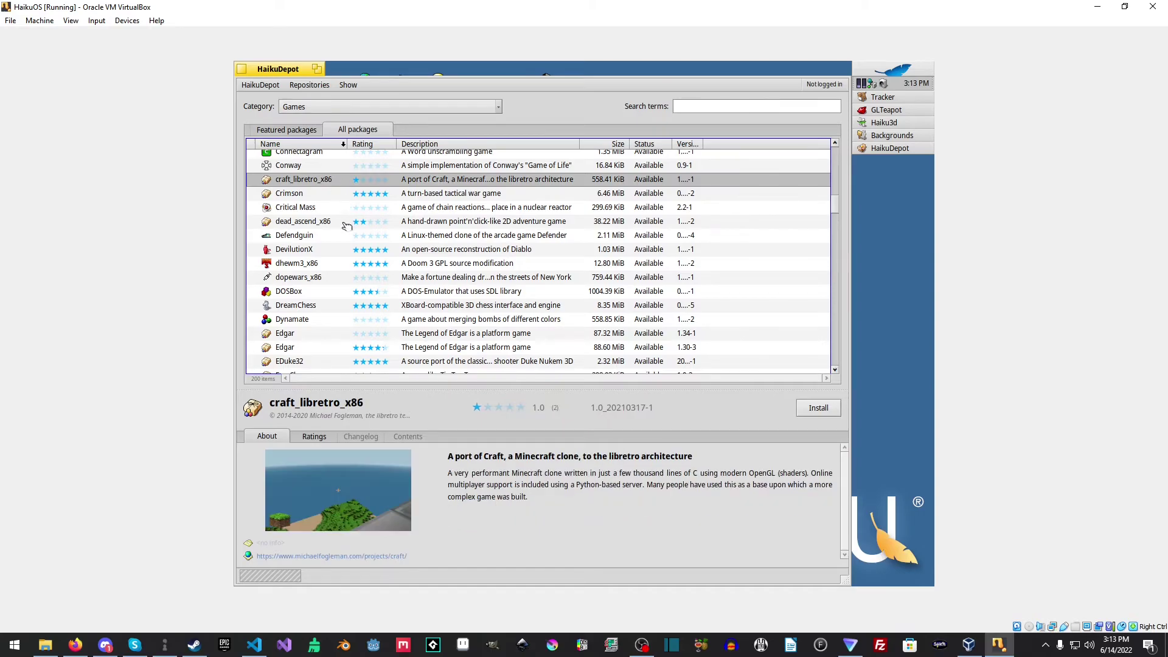
{"action": "scroll", "coordinate": [350, 228], "scroll_direction": "down", "scroll_amount": 1}
{"action": "scroll", "coordinate": [351, 232], "scroll_direction": "down", "scroll_amount": 8}
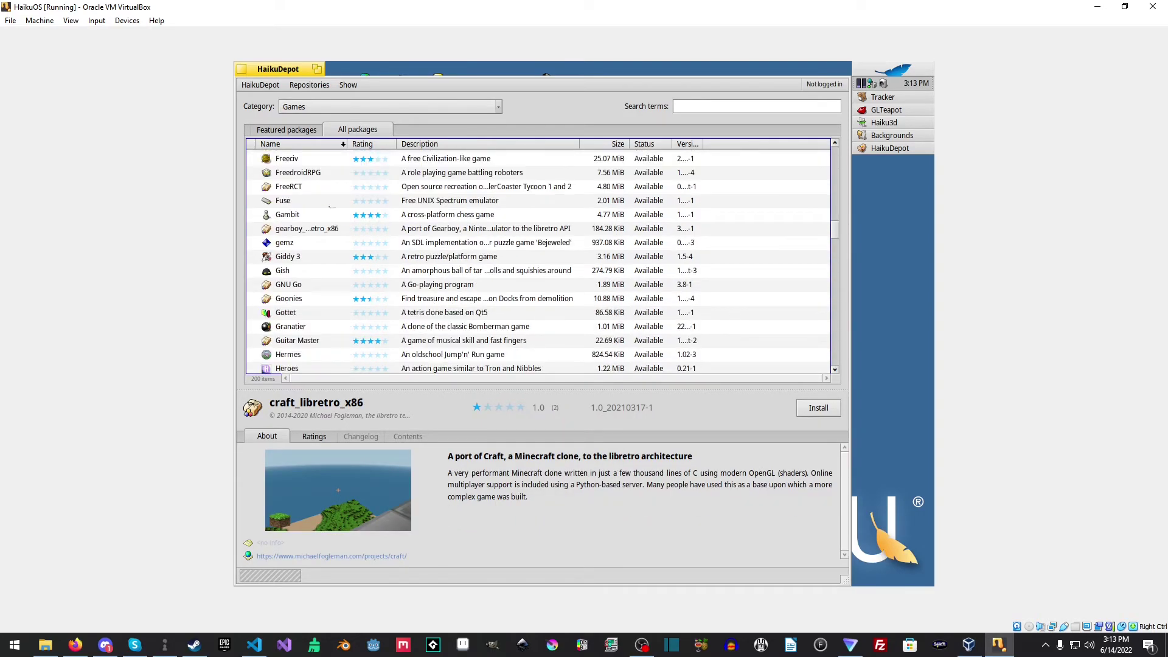
{"action": "left_click", "coordinate": [312, 188]}
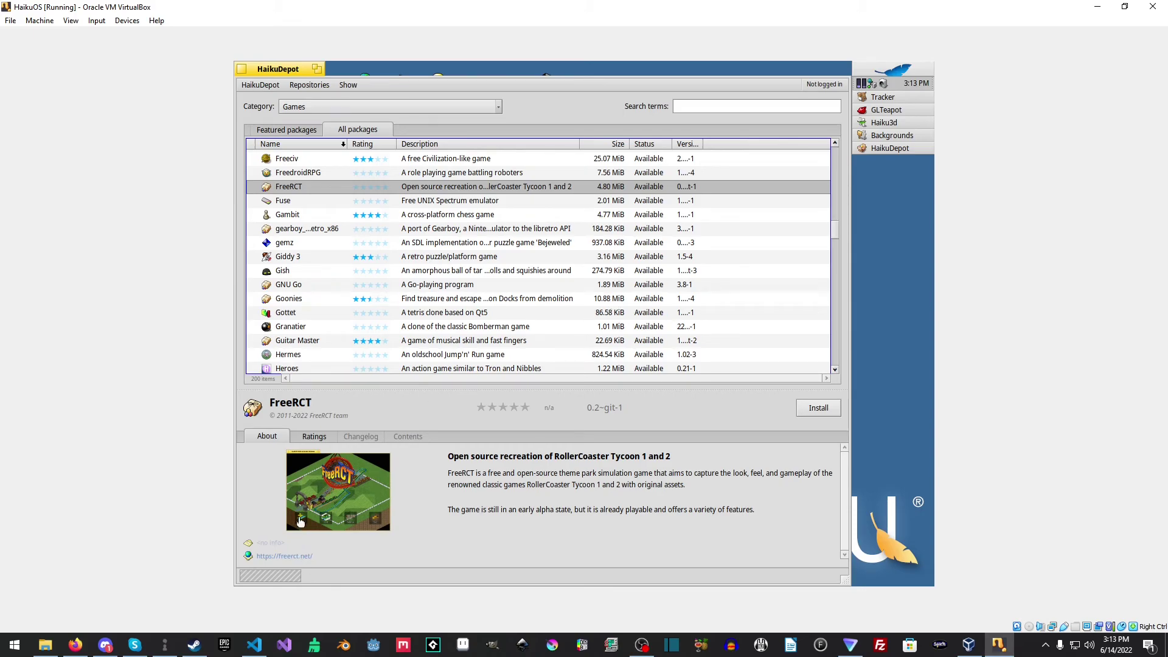
Step: Open the FreeRCT website and look over its Screenshots page
{"action": "left_click", "coordinate": [298, 556]}
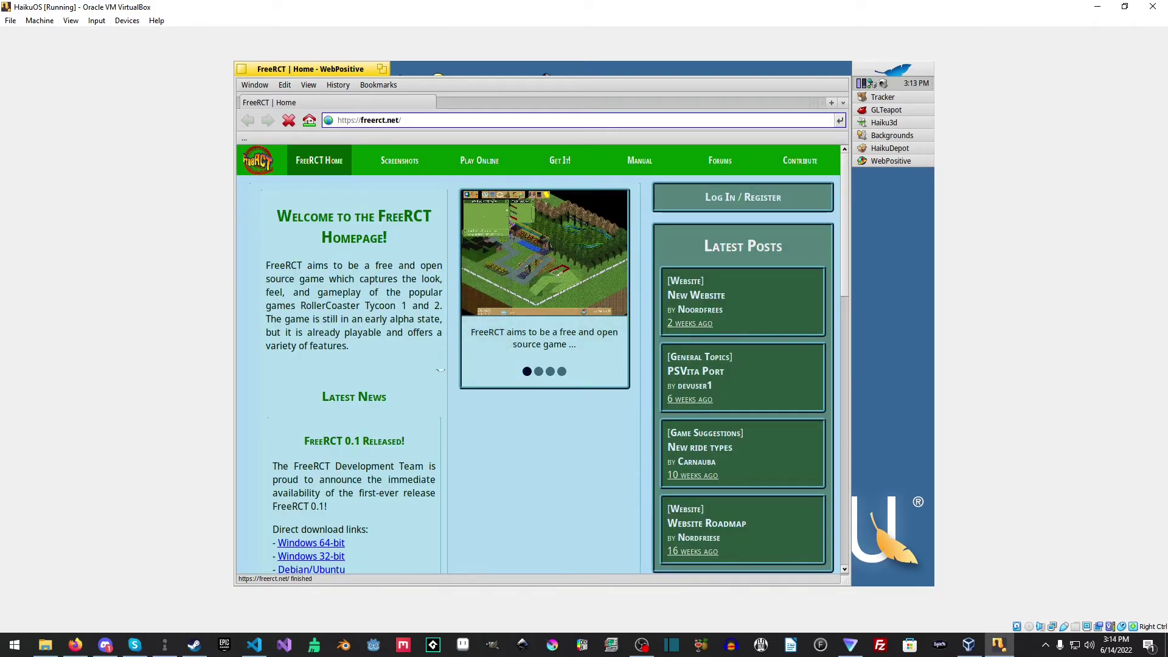
{"action": "left_click", "coordinate": [398, 160]}
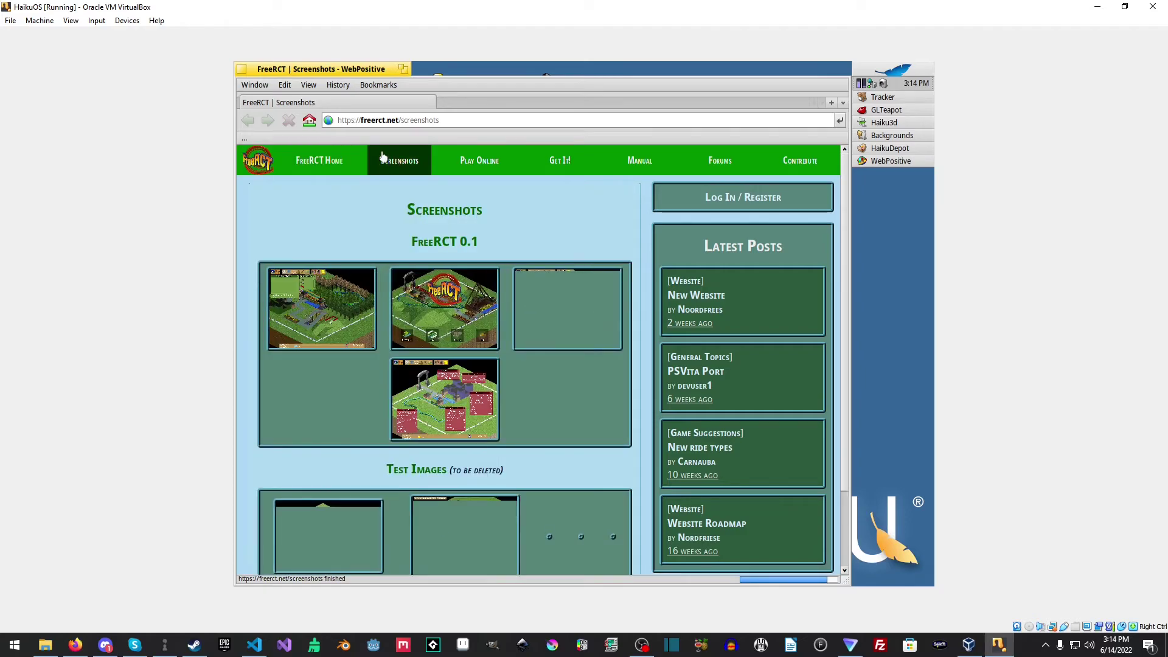
{"action": "scroll", "coordinate": [555, 473], "scroll_direction": "down", "scroll_amount": 3}
{"action": "scroll", "coordinate": [554, 474], "scroll_direction": "up", "scroll_amount": 3}
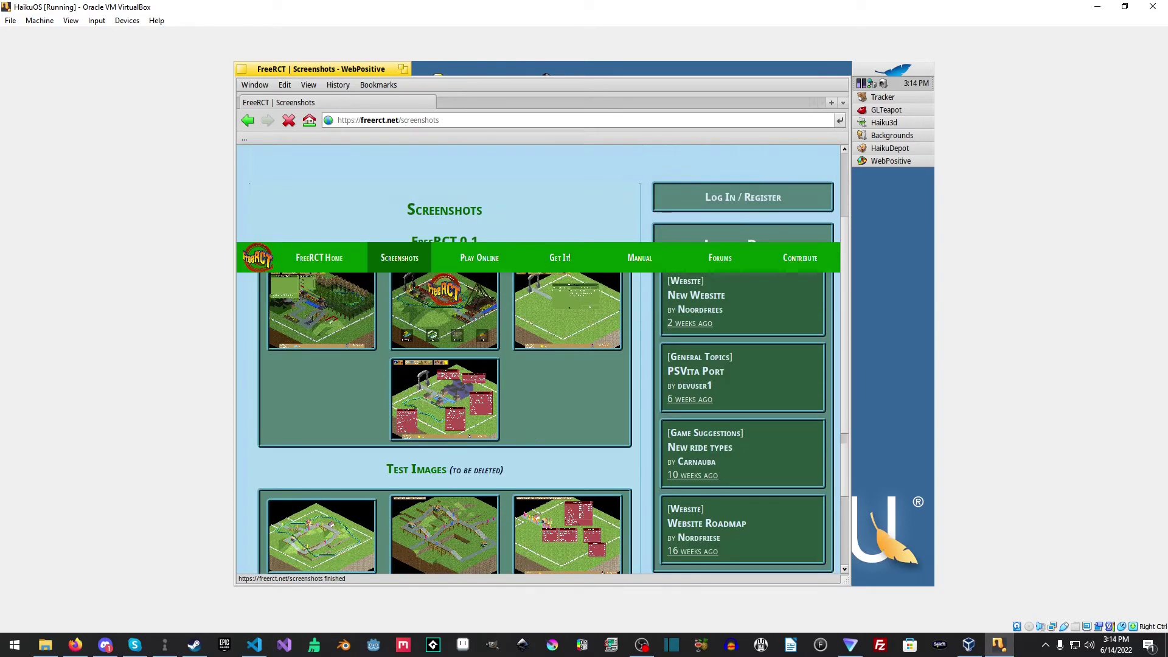
Step: Enlarge the first, second and fourth FreeRCT 0.1 screenshots one after another, and close the browser
{"action": "left_click", "coordinate": [329, 304]}
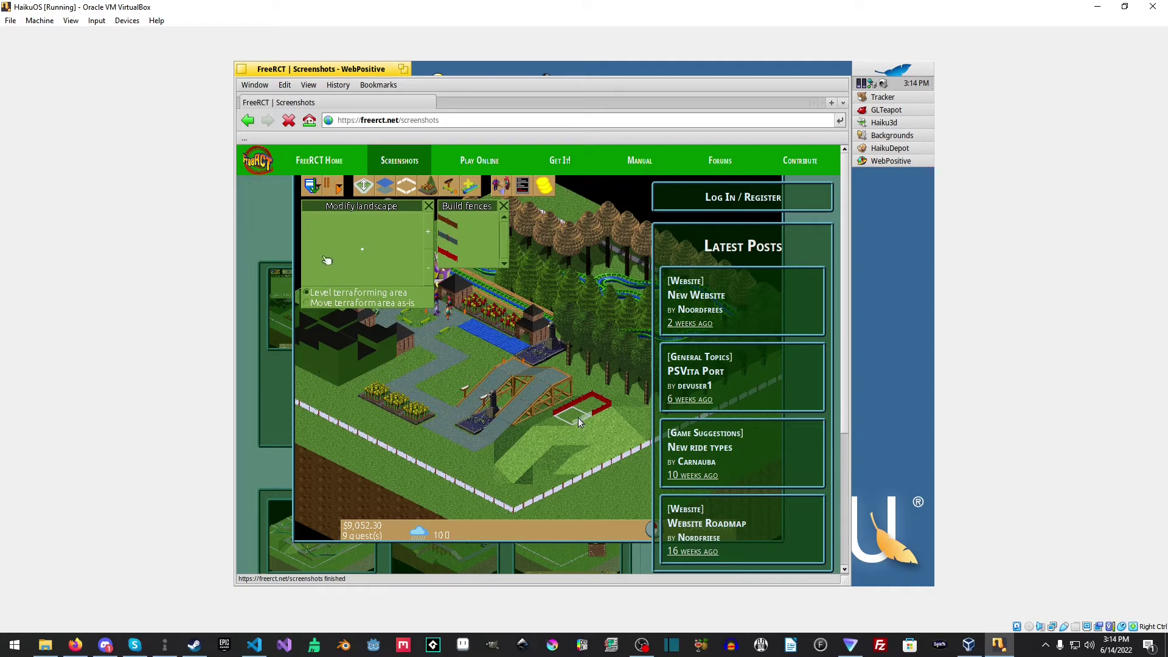
{"action": "left_click", "coordinate": [274, 236]}
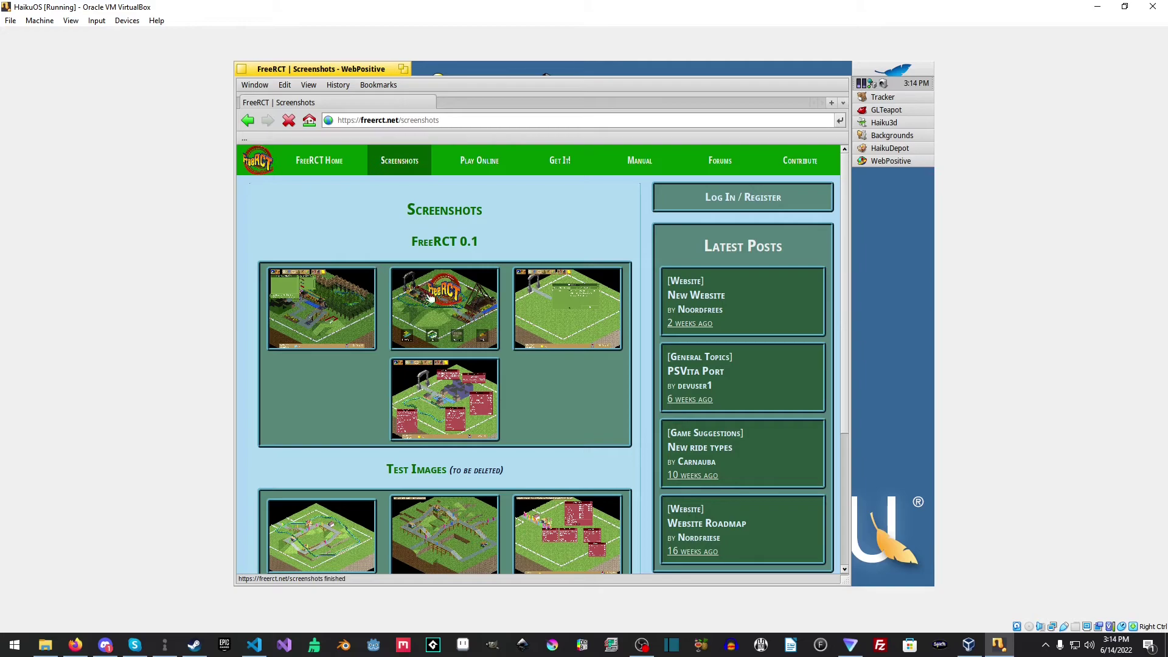
{"action": "left_click", "coordinate": [441, 307]}
{"action": "left_click", "coordinate": [320, 265]}
{"action": "scroll", "coordinate": [460, 400], "scroll_direction": "up", "scroll_amount": 2}
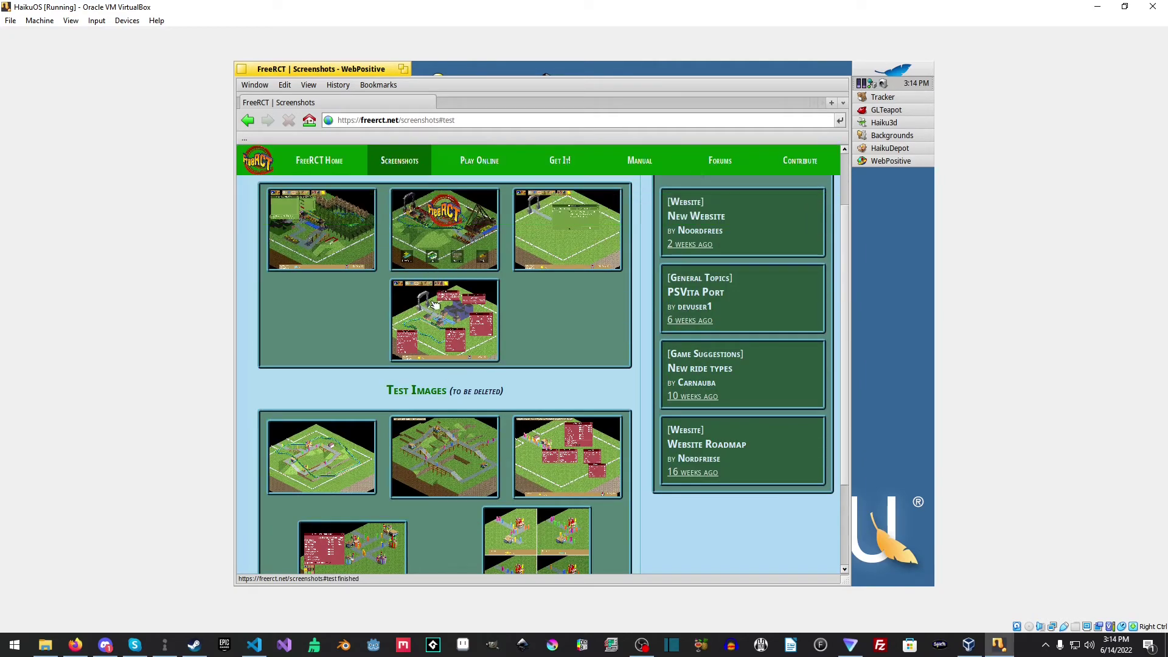
{"action": "left_click", "coordinate": [439, 307]}
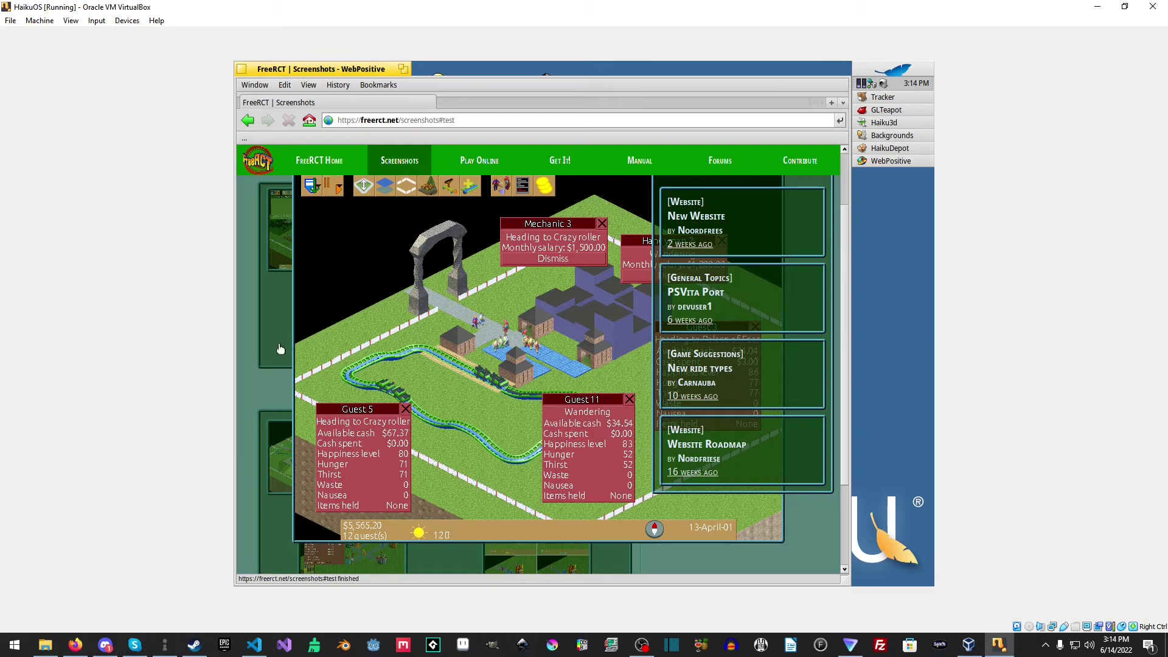
{"action": "mouse_move", "coordinate": [277, 350]}
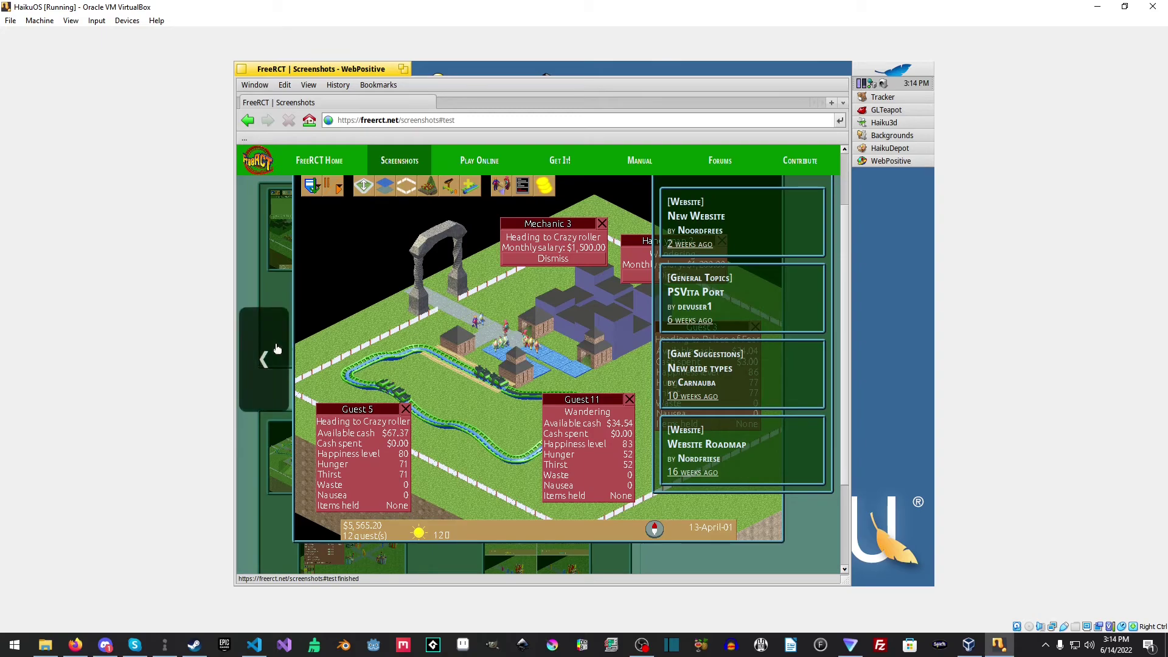
{"action": "left_click", "coordinate": [259, 453]}
{"action": "scroll", "coordinate": [368, 412], "scroll_direction": "up", "scroll_amount": 1}
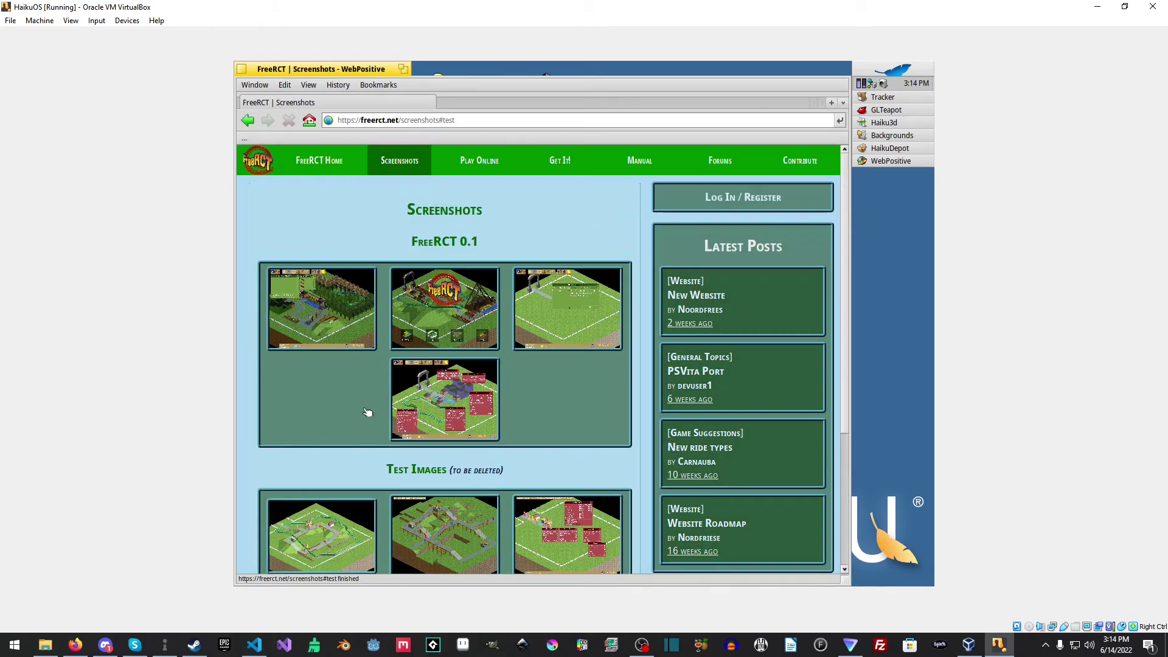
{"action": "left_click", "coordinate": [241, 68]}
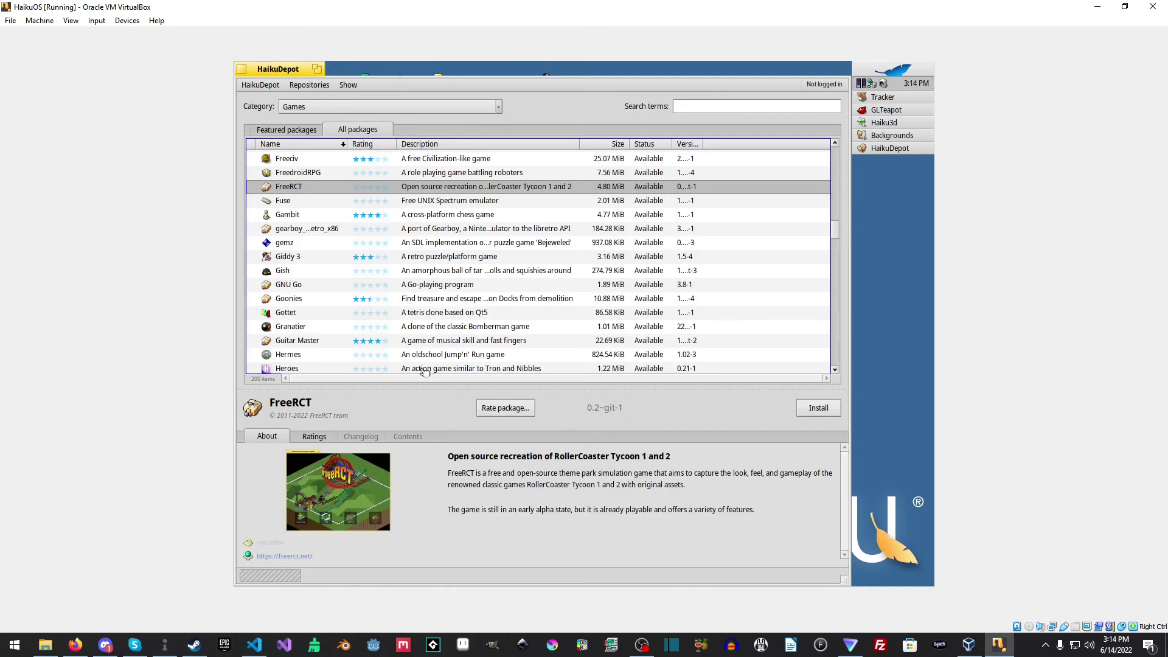
Step: View the details of Homeworld and Lugaru in the Games list
{"action": "scroll", "coordinate": [424, 371], "scroll_direction": "down", "scroll_amount": 3}
{"action": "left_click", "coordinate": [320, 330]}
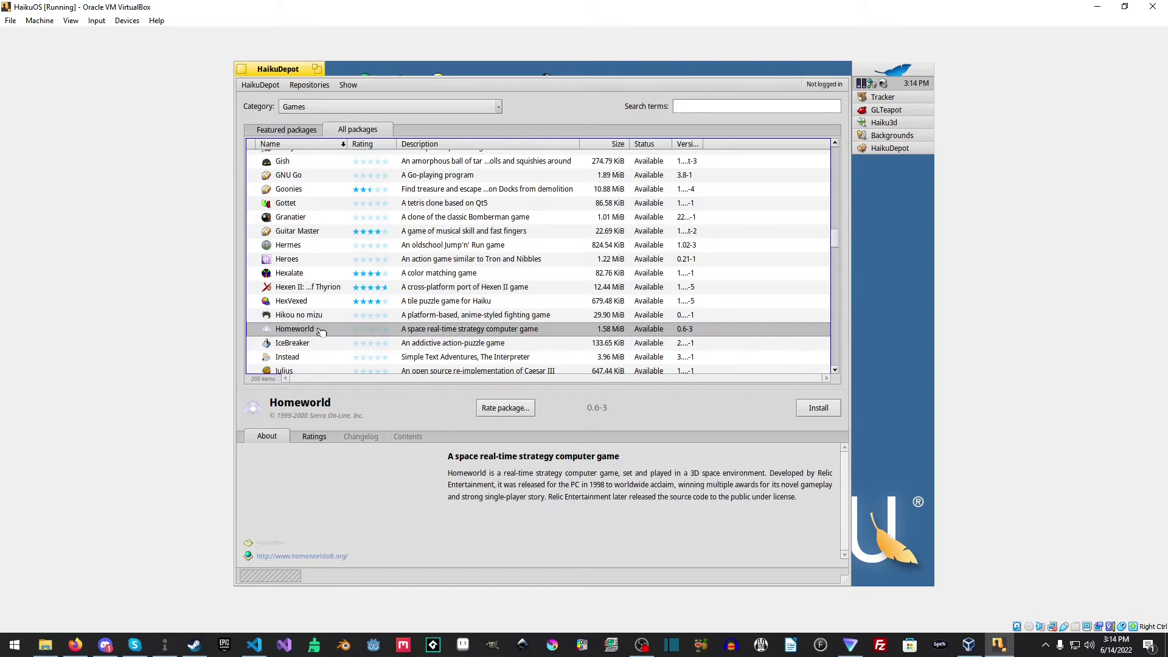
{"action": "scroll", "coordinate": [320, 330], "scroll_direction": "down", "scroll_amount": 3}
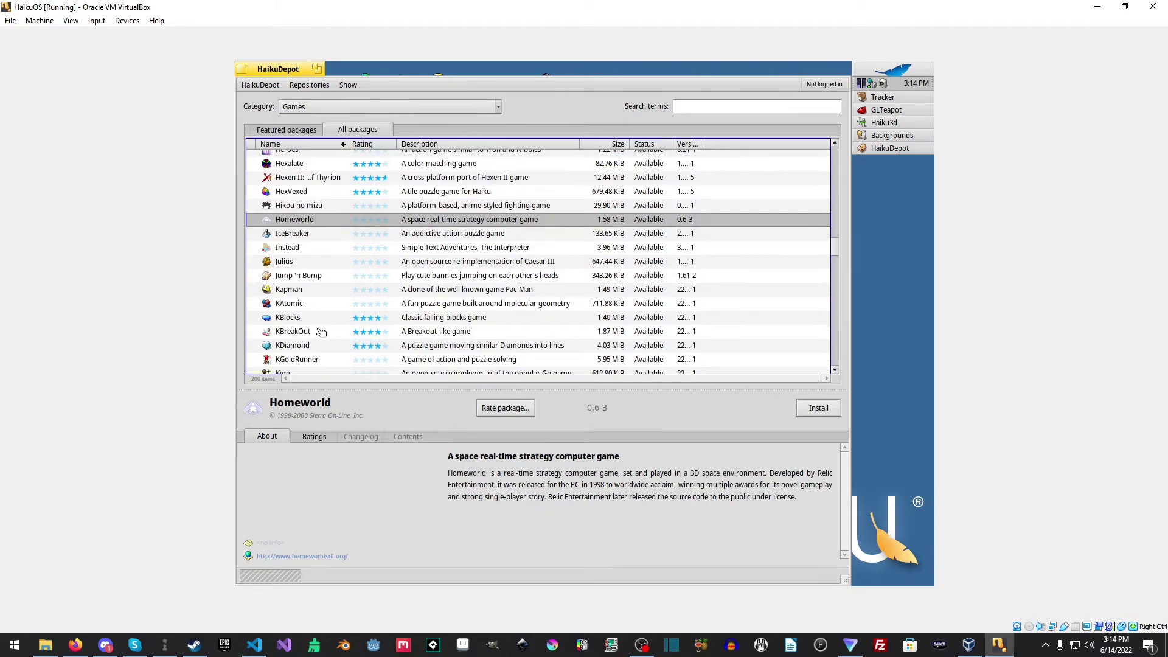
{"action": "scroll", "coordinate": [318, 308], "scroll_direction": "down", "scroll_amount": 2}
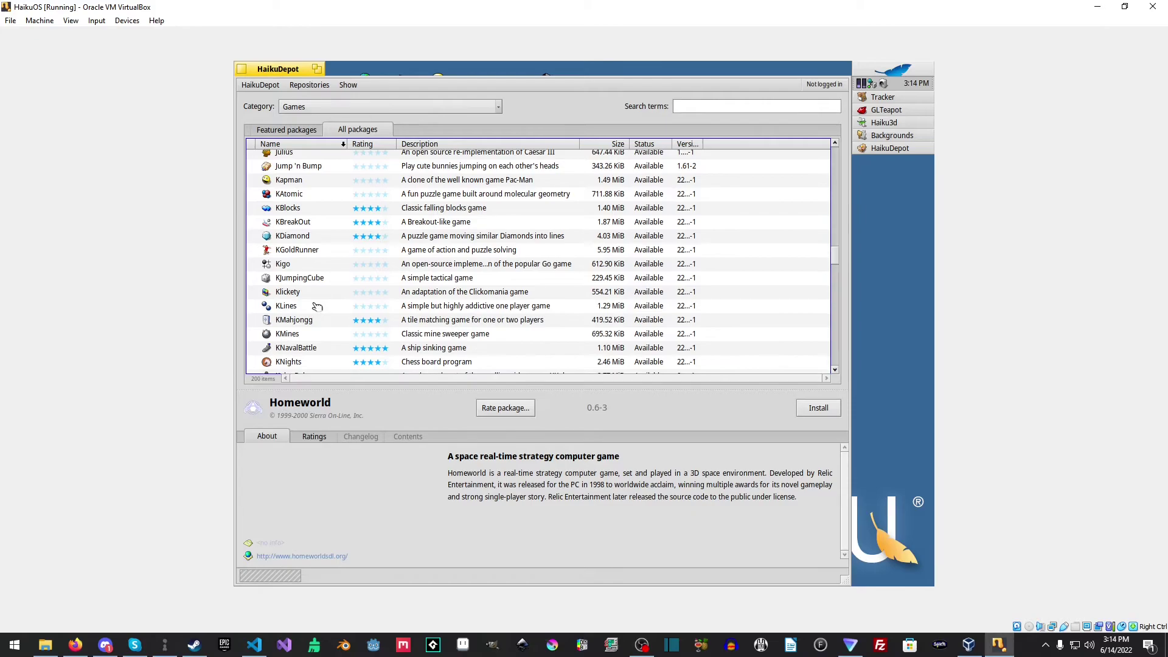
{"action": "scroll", "coordinate": [339, 340], "scroll_direction": "down", "scroll_amount": 2}
{"action": "scroll", "coordinate": [339, 340], "scroll_direction": "down", "scroll_amount": 2}
{"action": "scroll", "coordinate": [340, 341], "scroll_direction": "down", "scroll_amount": 2}
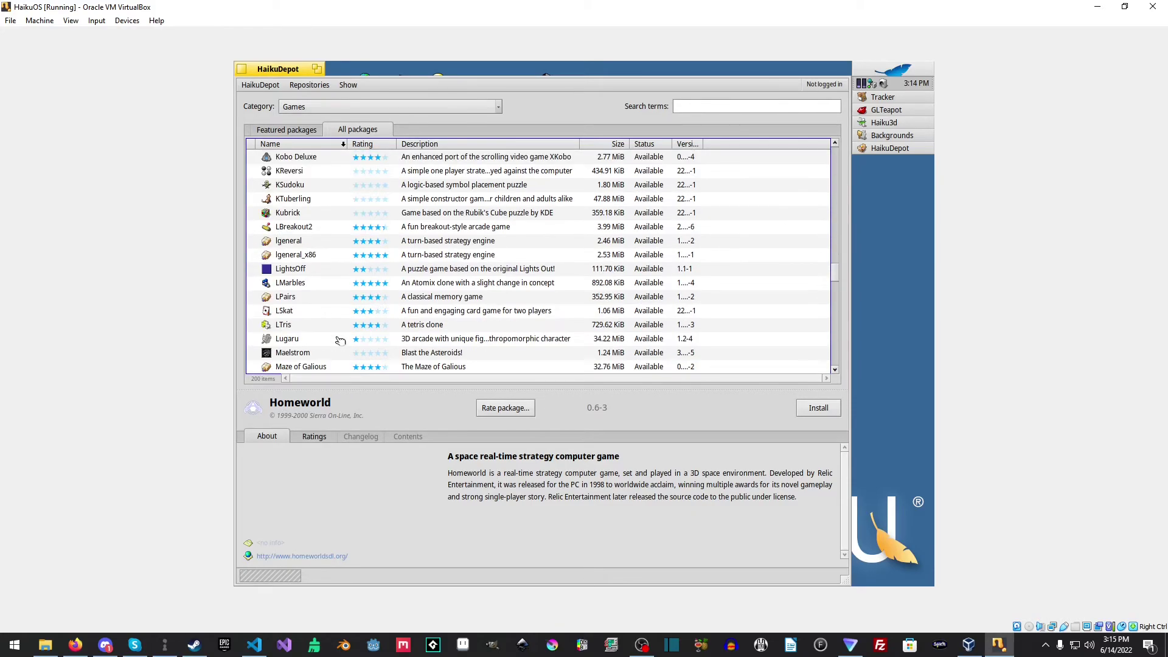
{"action": "scroll", "coordinate": [339, 340], "scroll_direction": "down", "scroll_amount": 2}
{"action": "left_click", "coordinate": [321, 272]}
Step: View the details of OpenTTD and Unreal Speccy Portable in the Games list
{"action": "scroll", "coordinate": [342, 294], "scroll_direction": "down", "scroll_amount": 6}
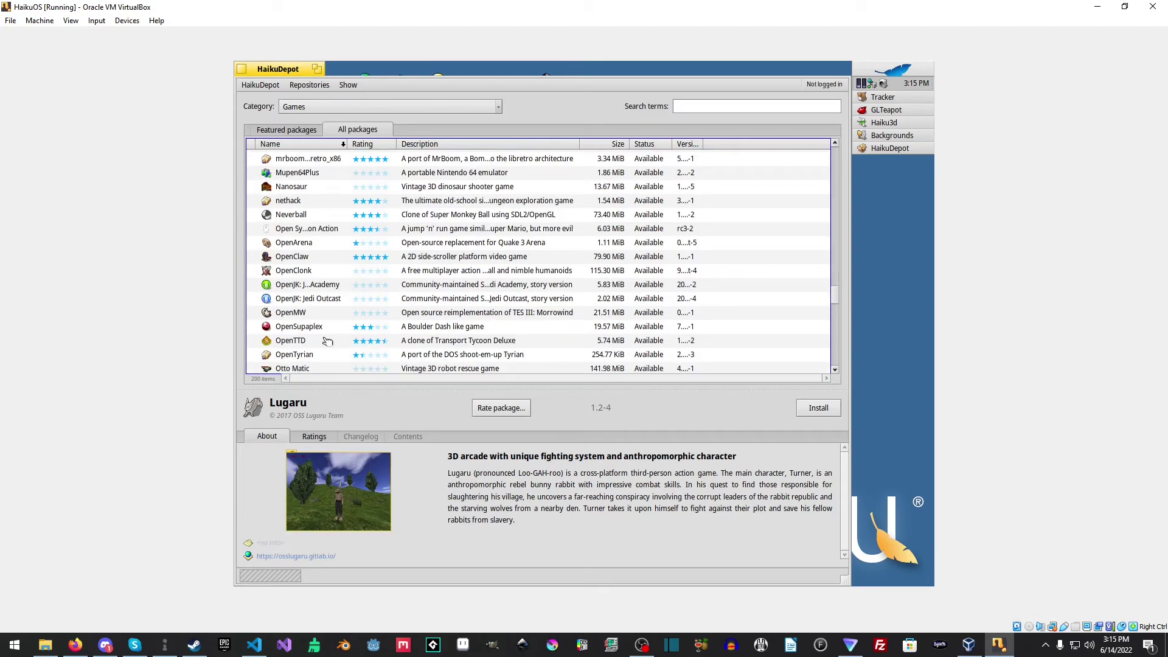
{"action": "left_click", "coordinate": [327, 340]}
{"action": "scroll", "coordinate": [309, 326], "scroll_direction": "down", "scroll_amount": 2}
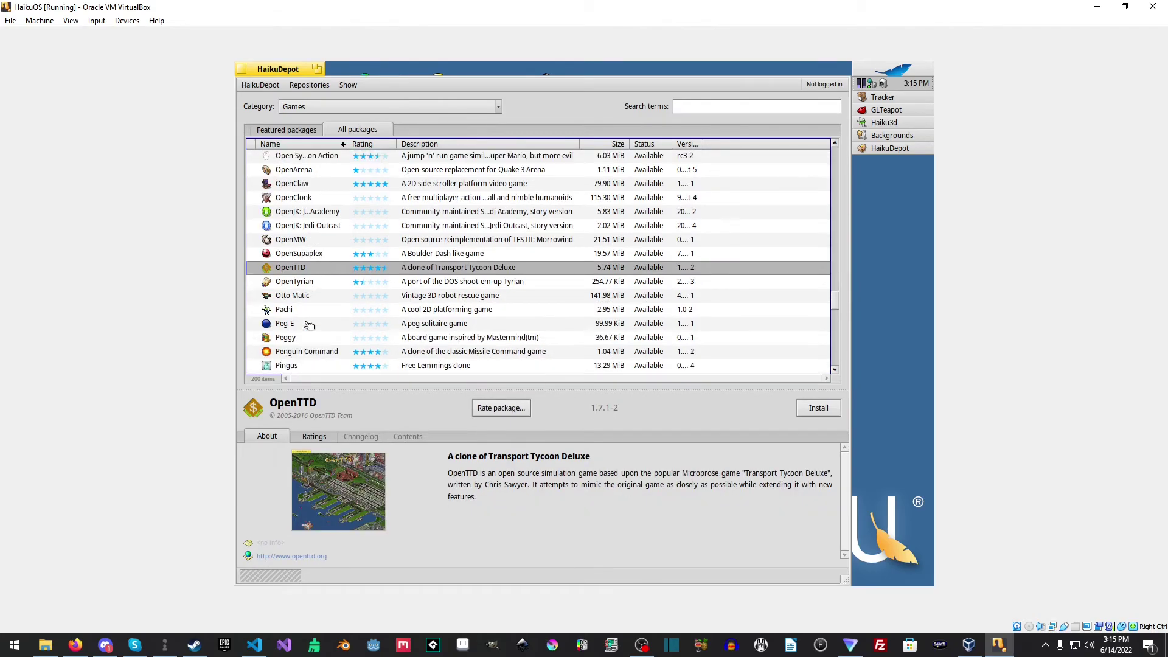
{"action": "scroll", "coordinate": [309, 325], "scroll_direction": "down", "scroll_amount": 2}
{"action": "scroll", "coordinate": [307, 325], "scroll_direction": "down", "scroll_amount": 10}
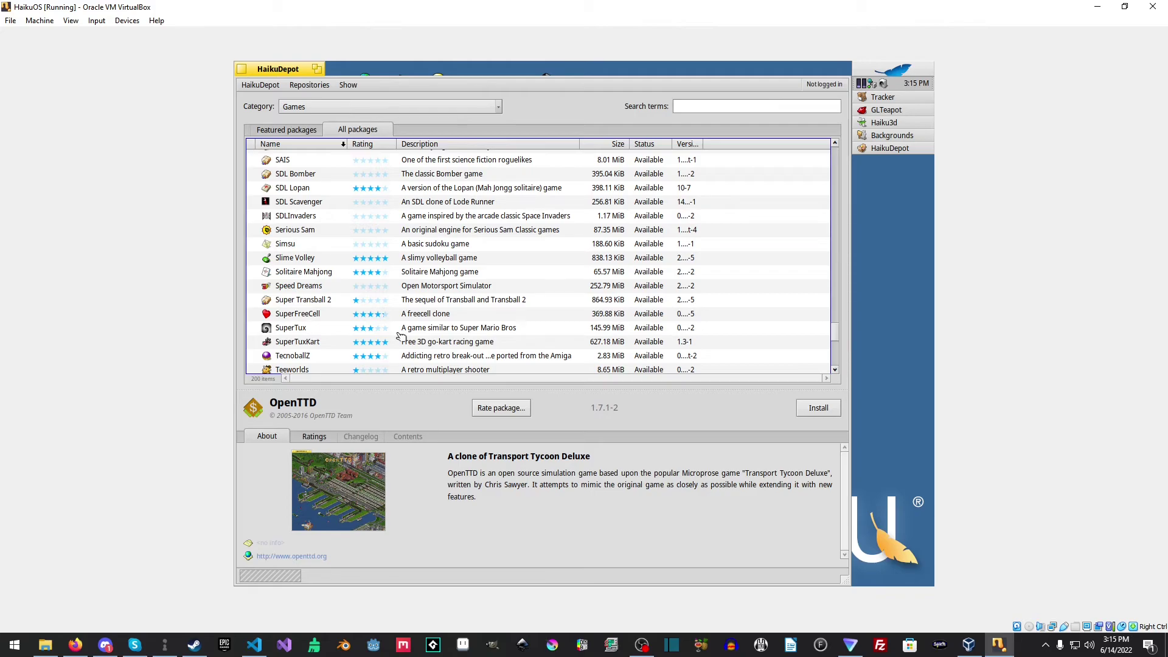
{"action": "scroll", "coordinate": [400, 335], "scroll_direction": "down", "scroll_amount": 3}
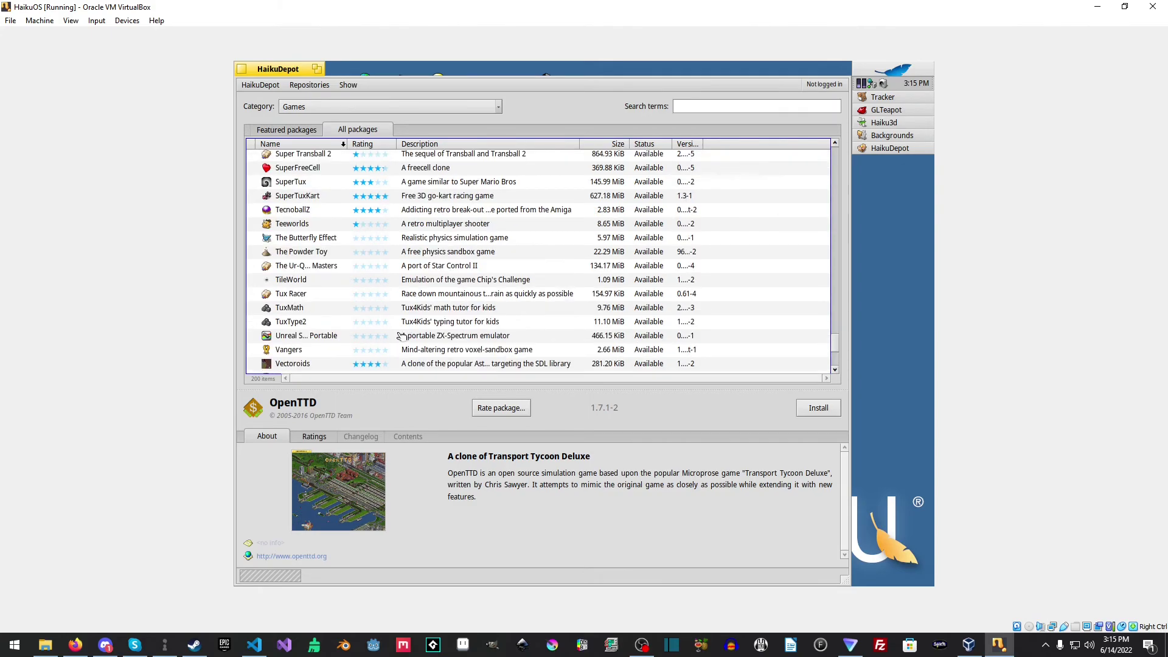
{"action": "left_click", "coordinate": [307, 338]}
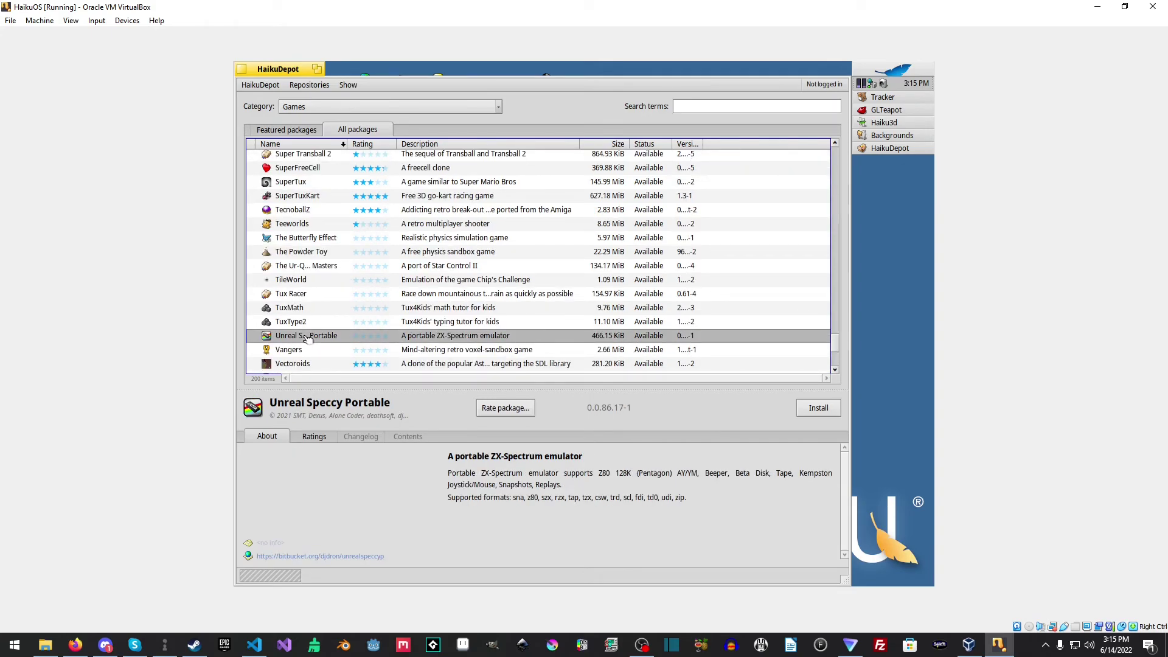
Step: Look through the remaining Games packages, return to the start of the list and close HaikuDepot
{"action": "scroll", "coordinate": [307, 338], "scroll_direction": "down", "scroll_amount": 2}
{"action": "scroll", "coordinate": [322, 321], "scroll_direction": "down", "scroll_amount": 2}
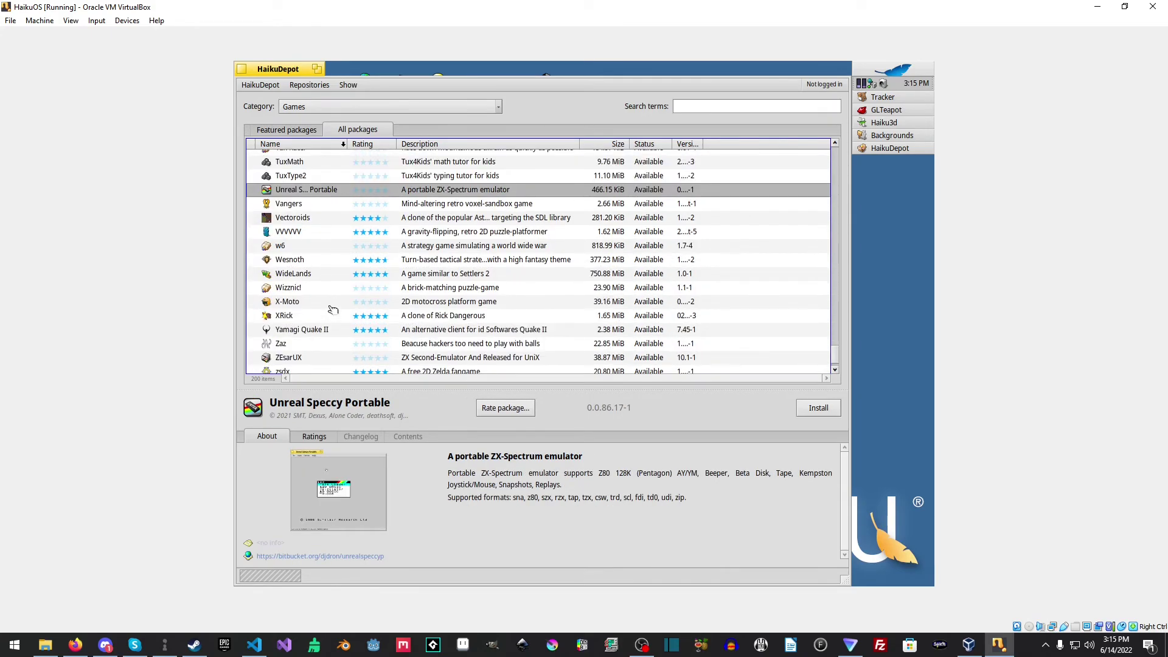
{"action": "scroll", "coordinate": [333, 310], "scroll_direction": "down", "scroll_amount": 1}
{"action": "scroll", "coordinate": [340, 311], "scroll_direction": "up", "scroll_amount": 15}
{"action": "scroll", "coordinate": [349, 313], "scroll_direction": "up", "scroll_amount": 15}
{"action": "scroll", "coordinate": [356, 319], "scroll_direction": "up", "scroll_amount": 15}
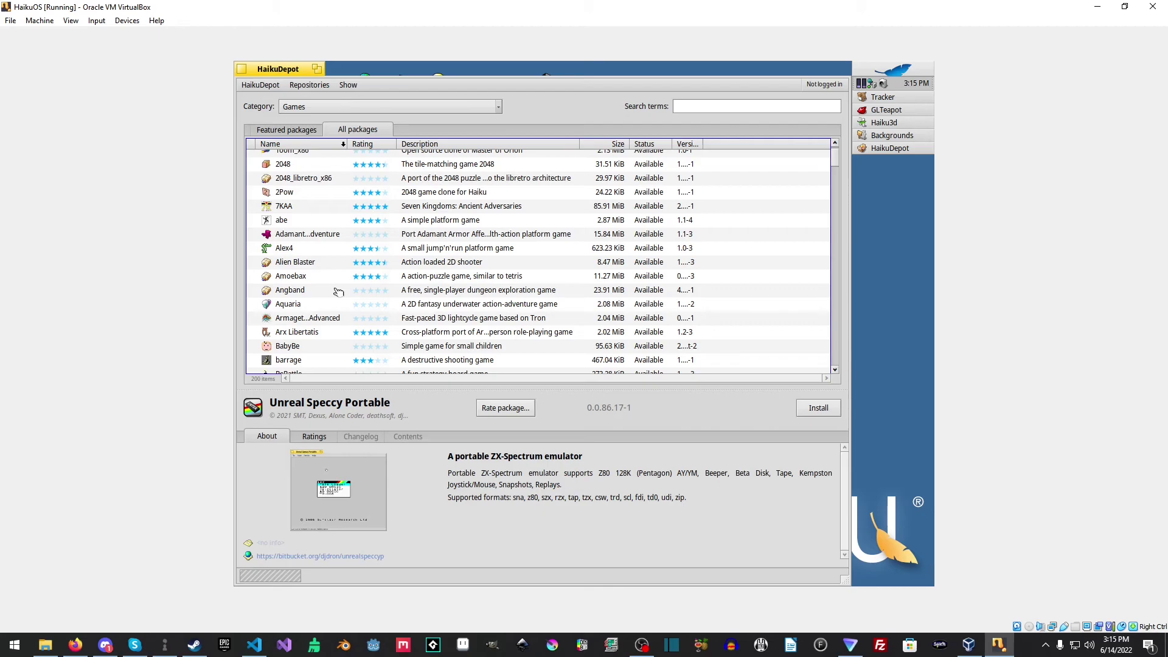
{"action": "scroll", "coordinate": [338, 292], "scroll_direction": "up", "scroll_amount": 1}
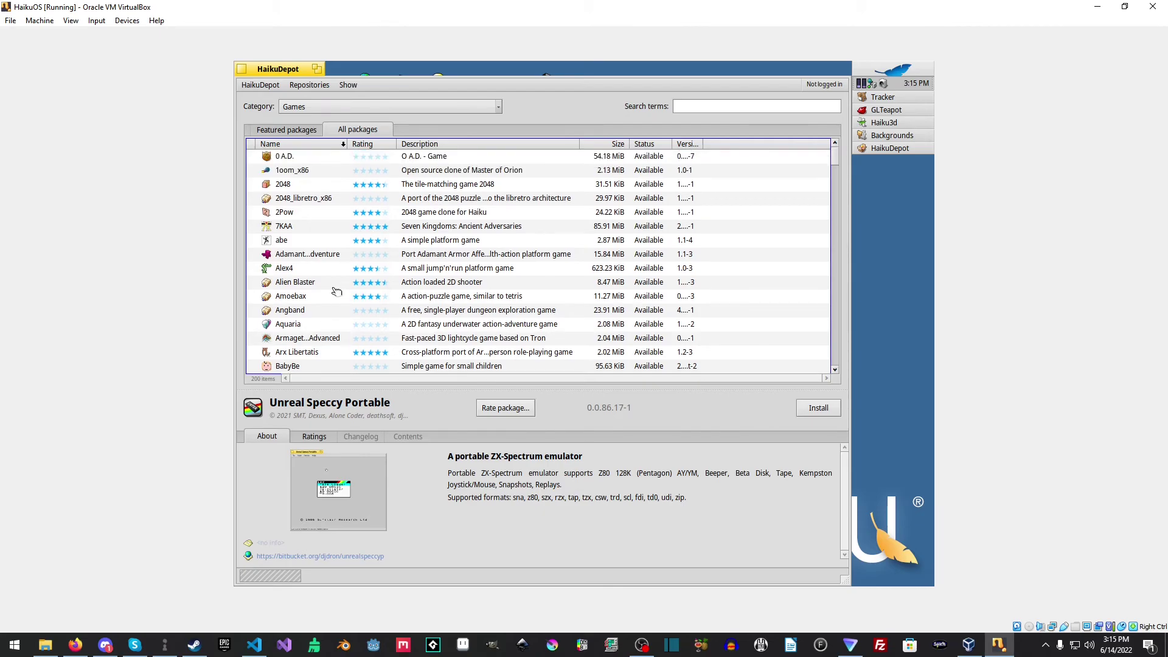
{"action": "left_click", "coordinate": [242, 70]}
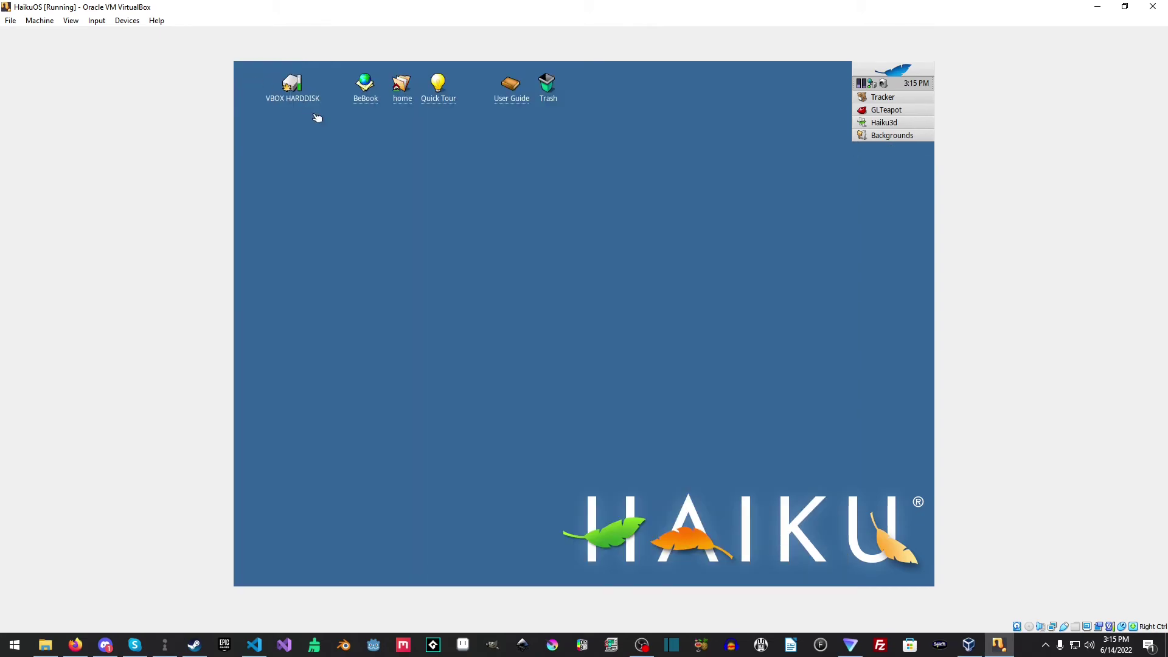
Step: Launch HaikuDepot again from Haiku's installed applications
{"action": "left_click_drag", "start_coordinate": [398, 182], "coordinate": [806, 467]}
{"action": "left_click", "coordinate": [900, 74]}
{"action": "mouse_move", "coordinate": [811, 200]}
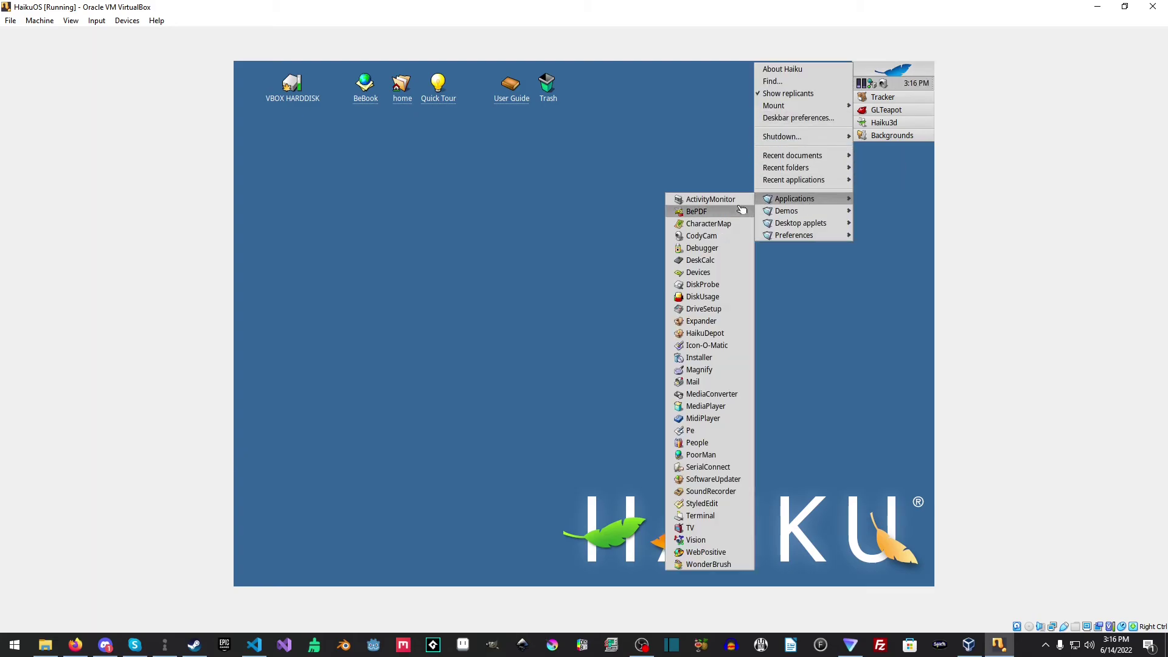
{"action": "left_click", "coordinate": [723, 333]}
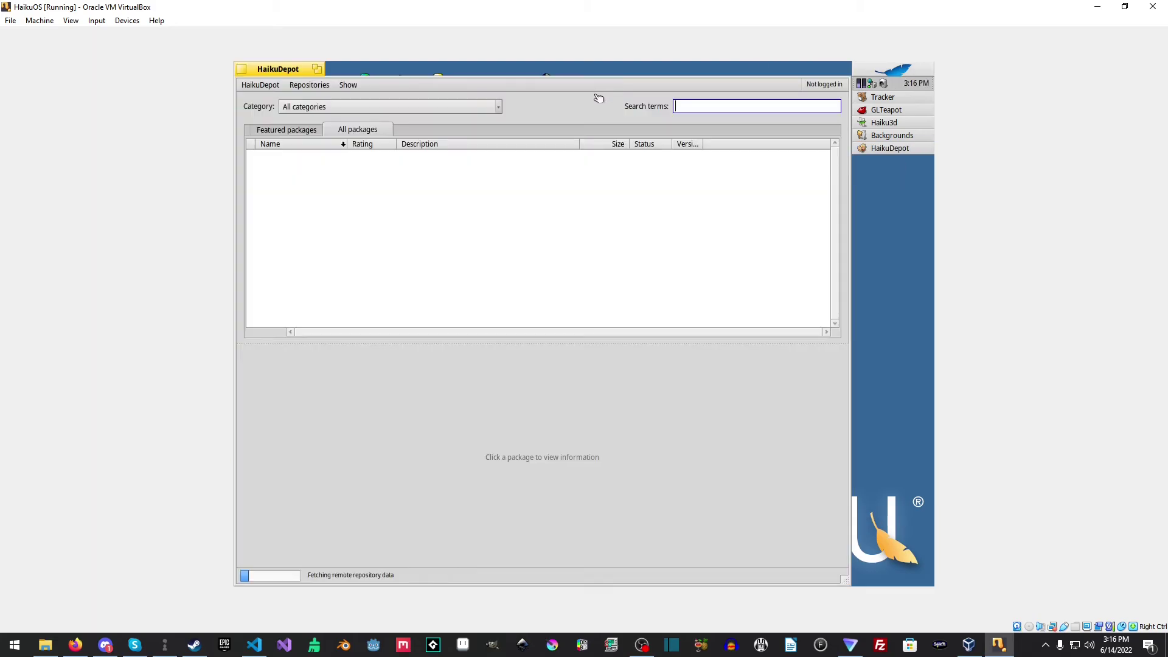
Step: Search all packages for "obs" and look through the matching entries
{"action": "type", "text": "obs"}
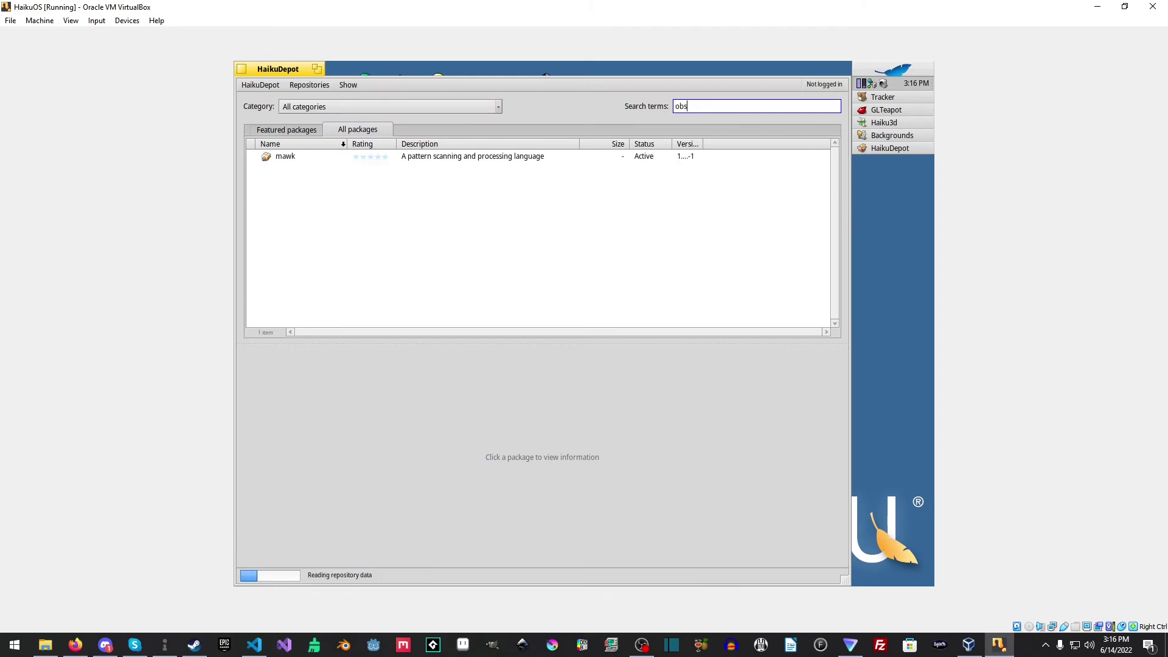
{"action": "key", "text": "Return"}
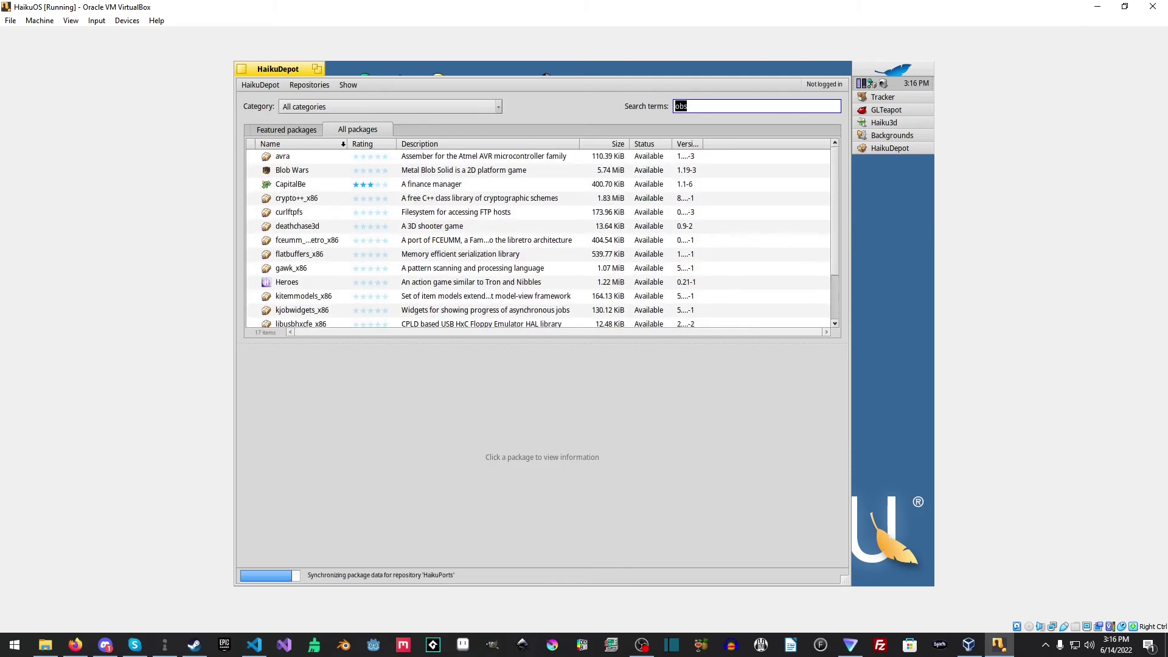
{"action": "scroll", "coordinate": [480, 255], "scroll_direction": "down", "scroll_amount": 5}
{"action": "scroll", "coordinate": [513, 258], "scroll_direction": "up", "scroll_amount": 5}
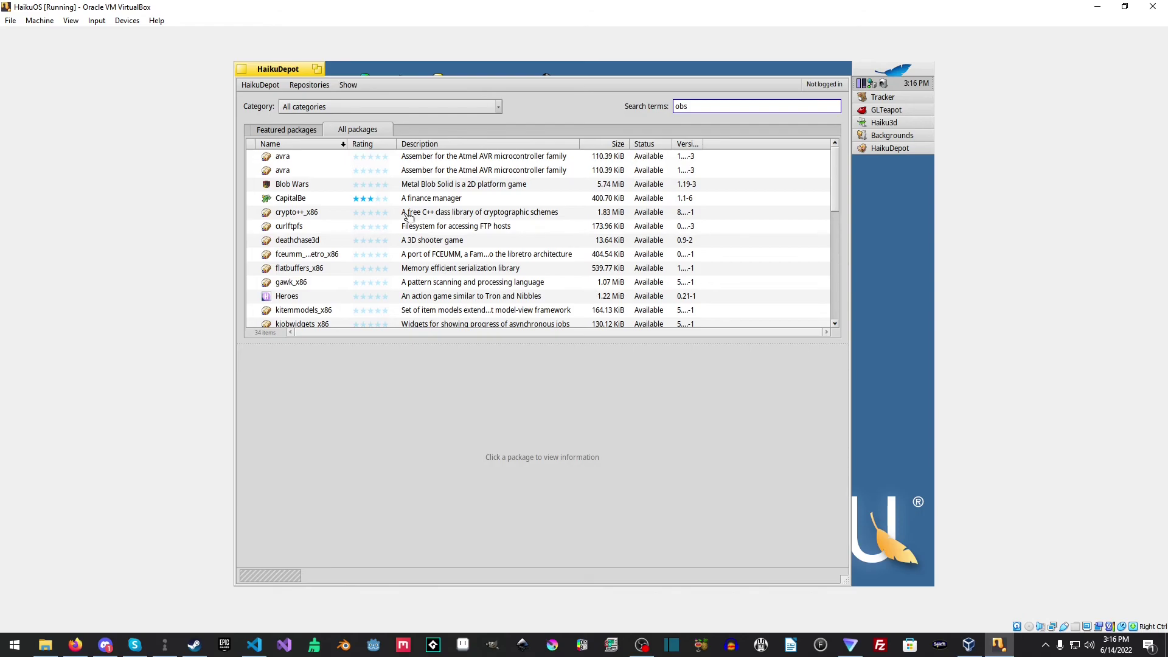
Step: Search the packages for "screen", show the details of BeScreenCapture and enlarge its screenshot
{"action": "double_click", "coordinate": [709, 105]}
{"action": "type", "text": "screen"}
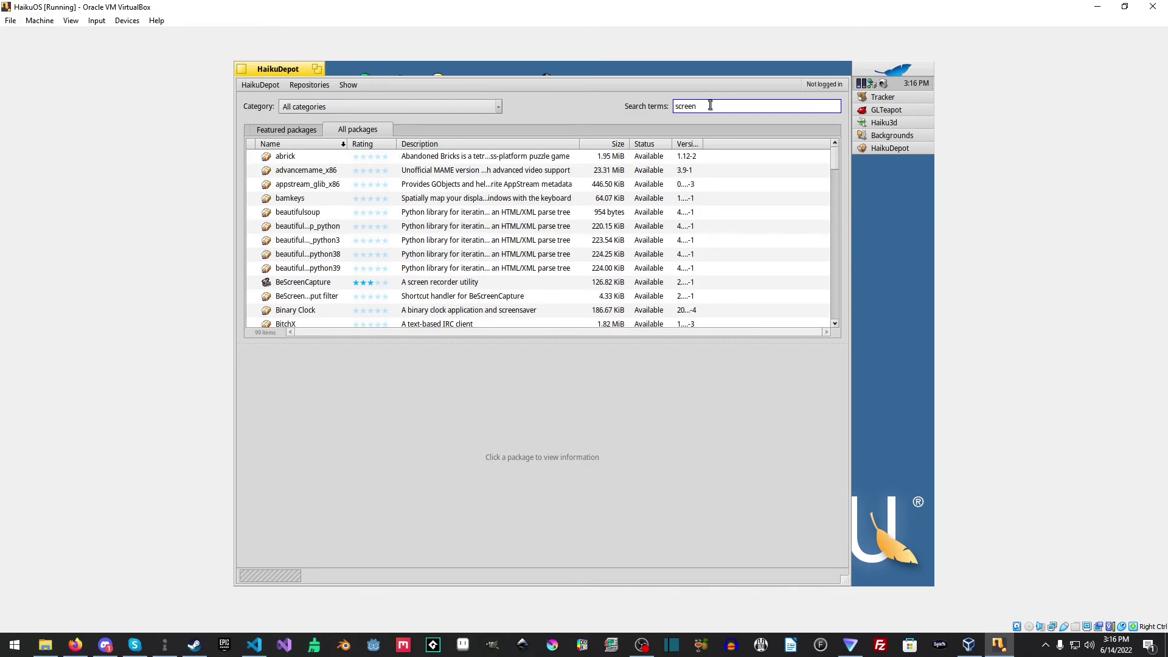
{"action": "left_click", "coordinate": [459, 285]}
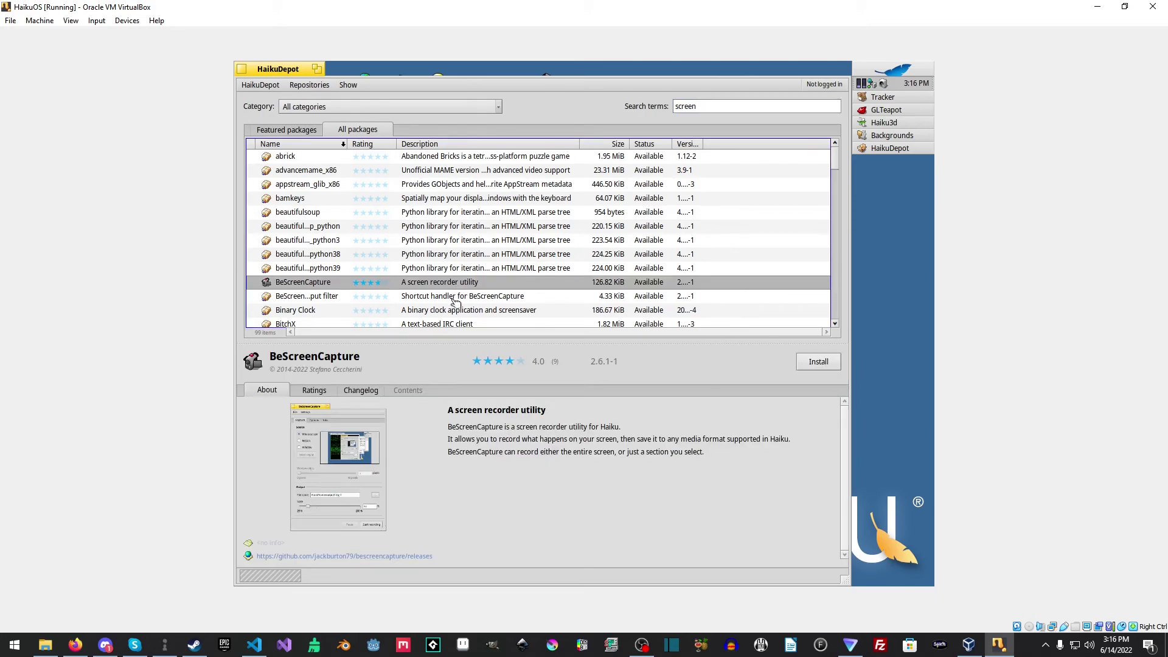
{"action": "left_click", "coordinate": [338, 469]}
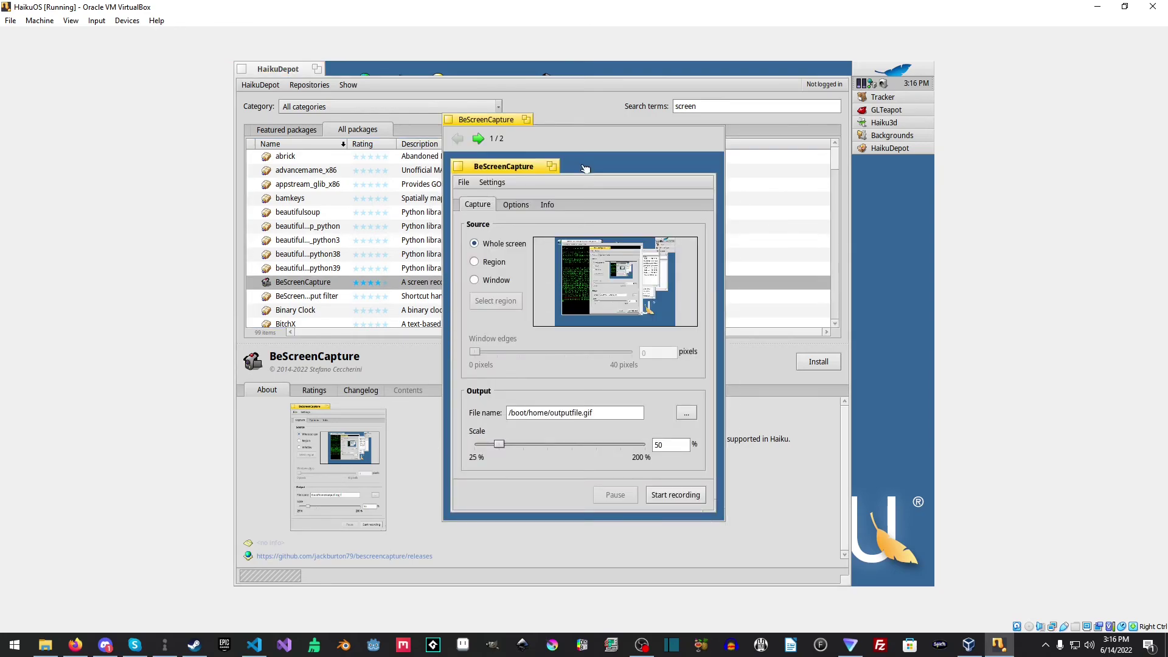
Step: Close the enlarged BeScreenCapture screenshot and show the details of the dgen_x86 and dhewm3_x86 packages
{"action": "left_click", "coordinate": [450, 120]}
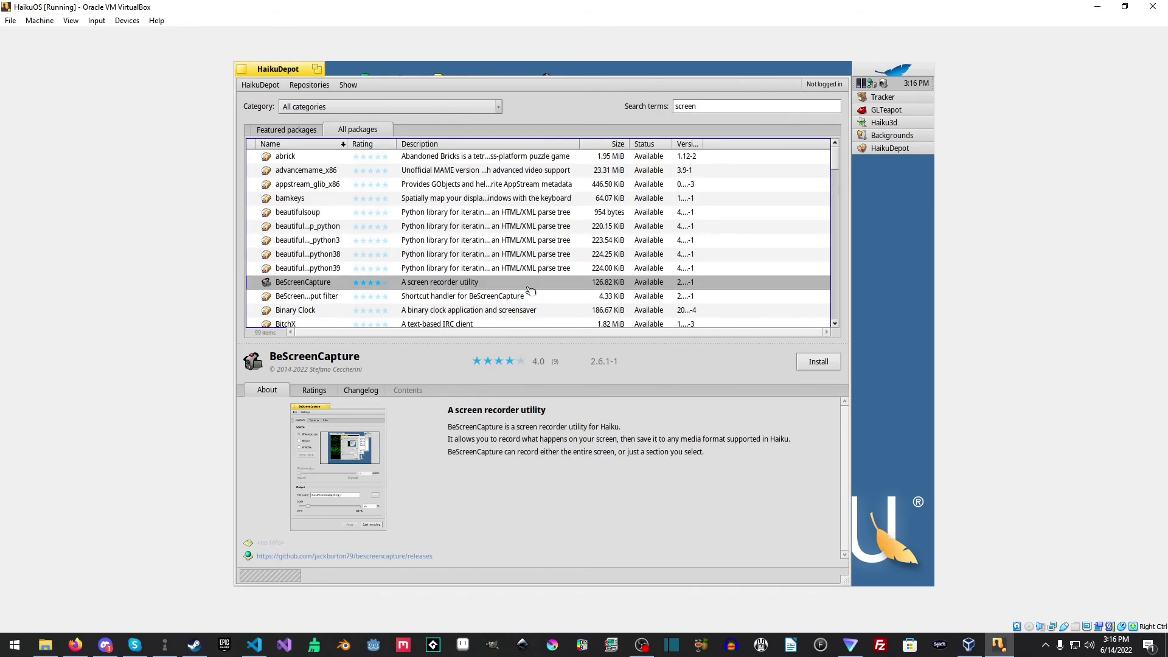
{"action": "scroll", "coordinate": [531, 294], "scroll_direction": "down", "scroll_amount": 3}
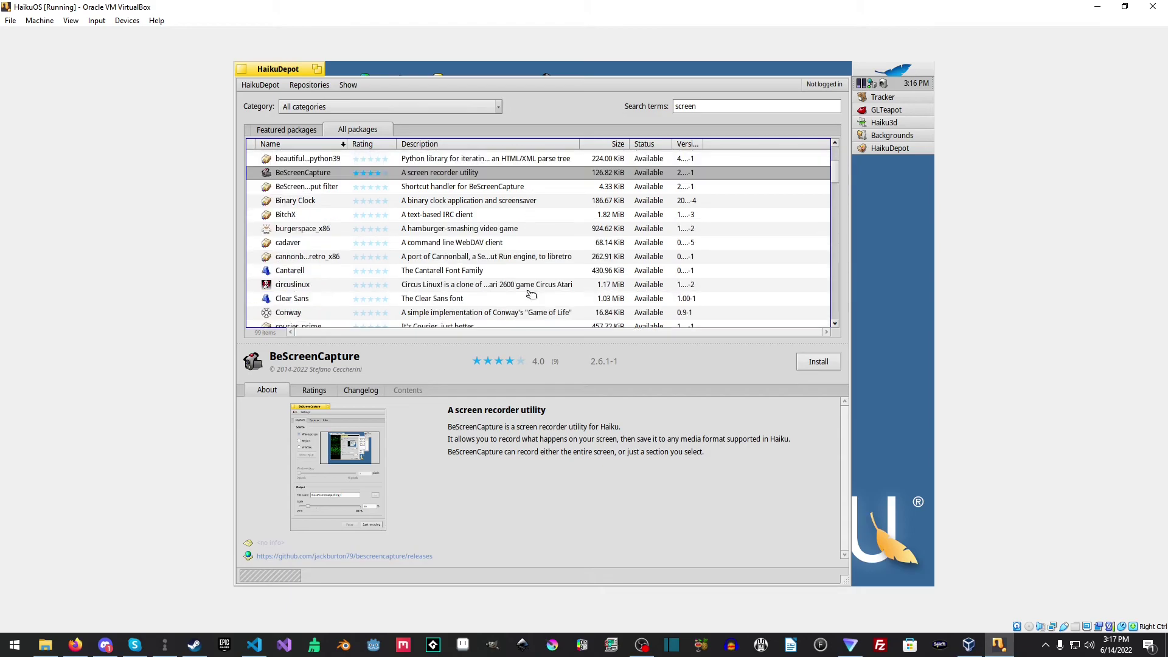
{"action": "scroll", "coordinate": [531, 295], "scroll_direction": "down", "scroll_amount": 3}
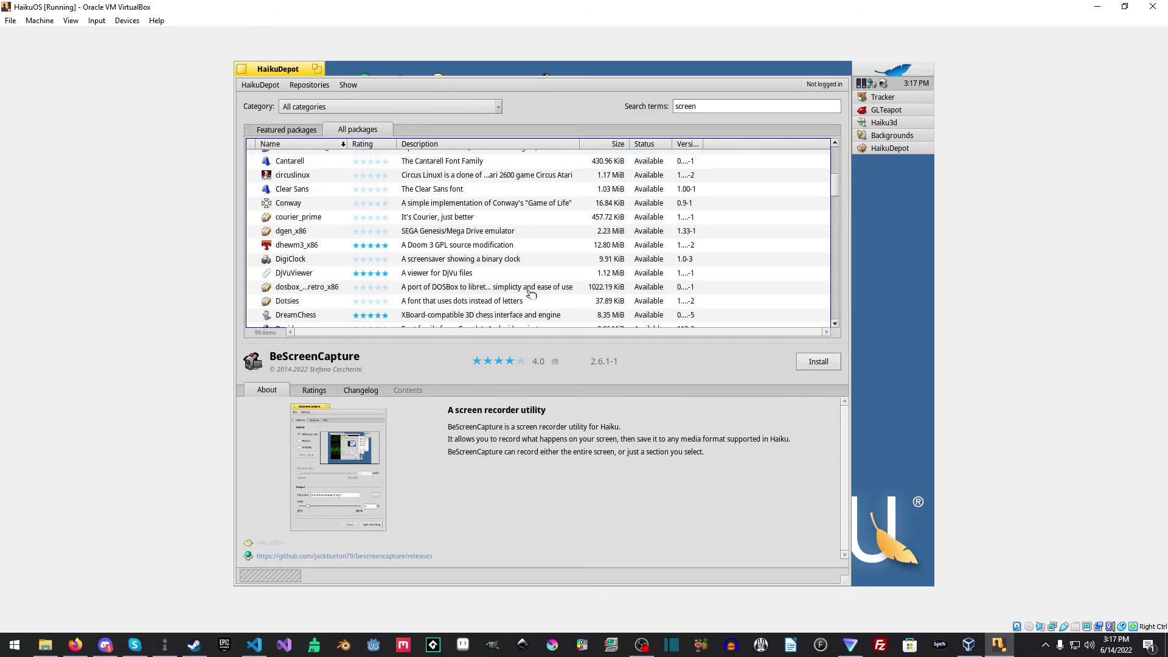
{"action": "left_click", "coordinate": [512, 234]}
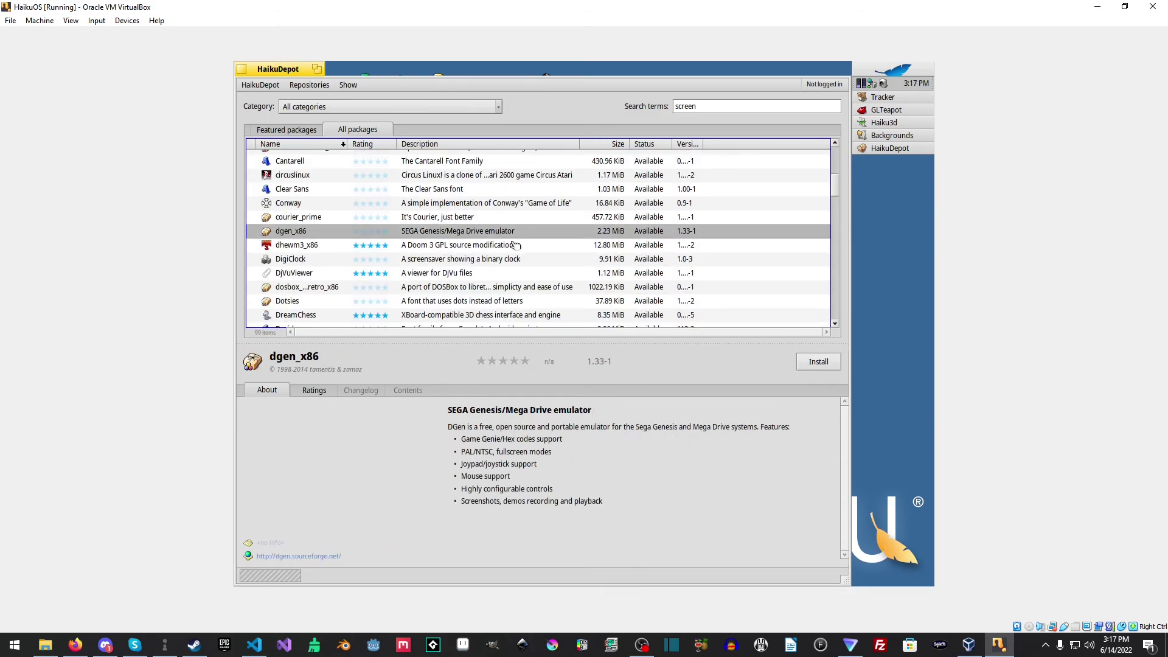
{"action": "left_click", "coordinate": [514, 248]}
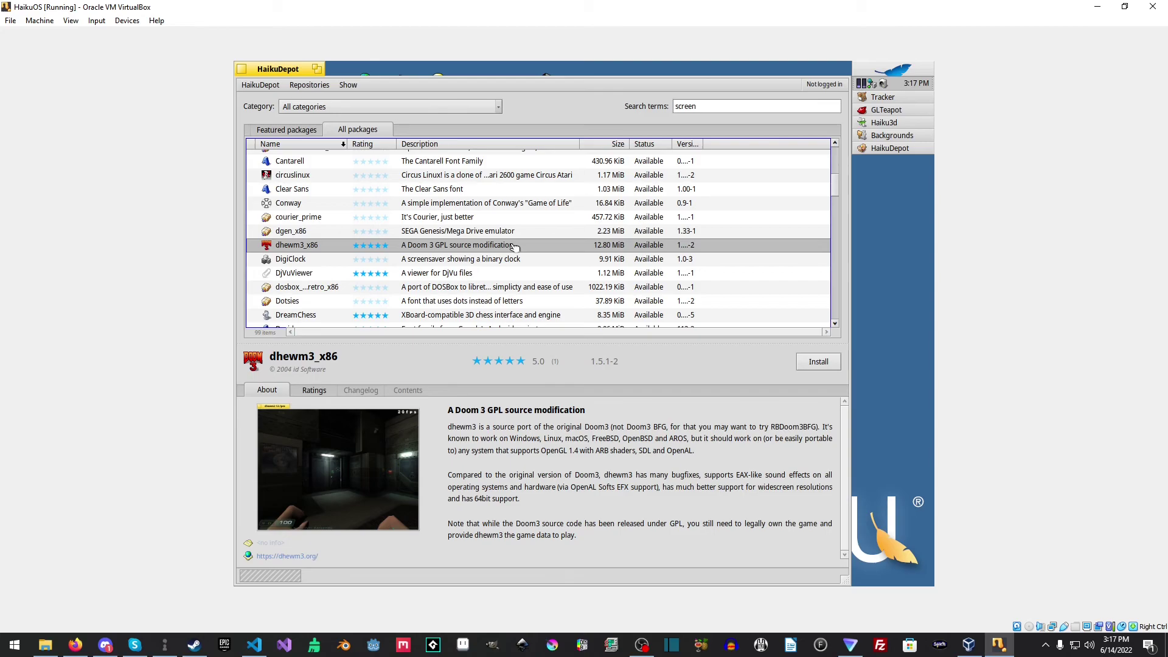
Step: Show the details of the FocusWriter package and look through further entries matching "screen"
{"action": "scroll", "coordinate": [514, 246], "scroll_direction": "down", "scroll_amount": 3}
{"action": "scroll", "coordinate": [514, 246], "scroll_direction": "down", "scroll_amount": 3}
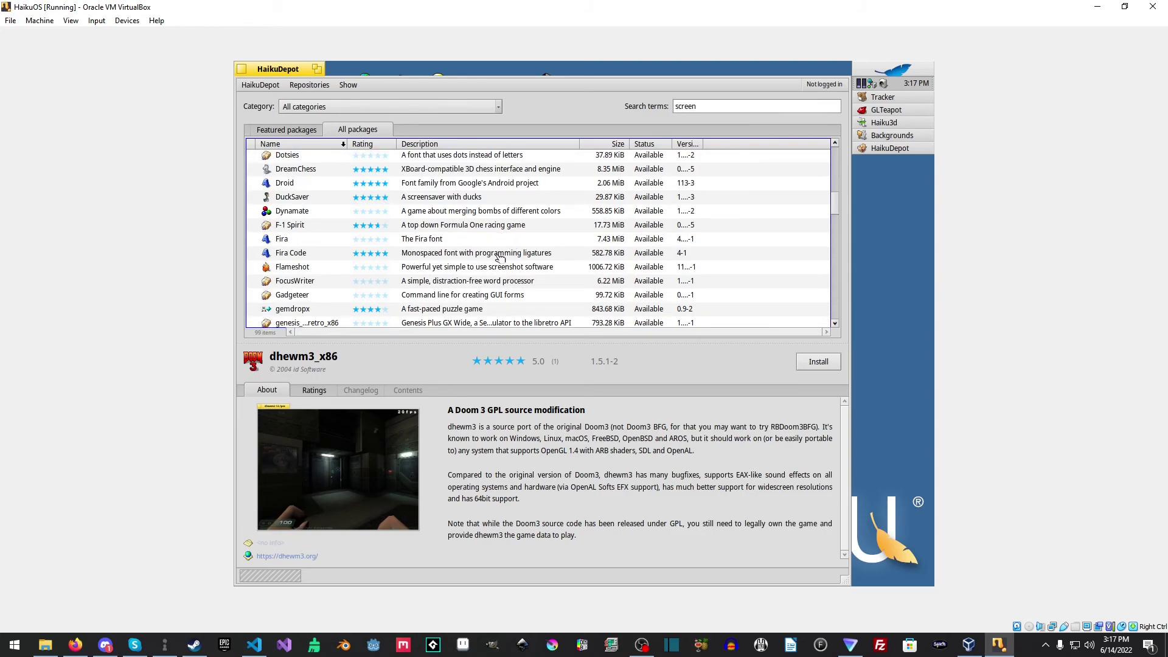
{"action": "left_click", "coordinate": [530, 282]}
{"action": "scroll", "coordinate": [529, 284], "scroll_direction": "down", "scroll_amount": 2}
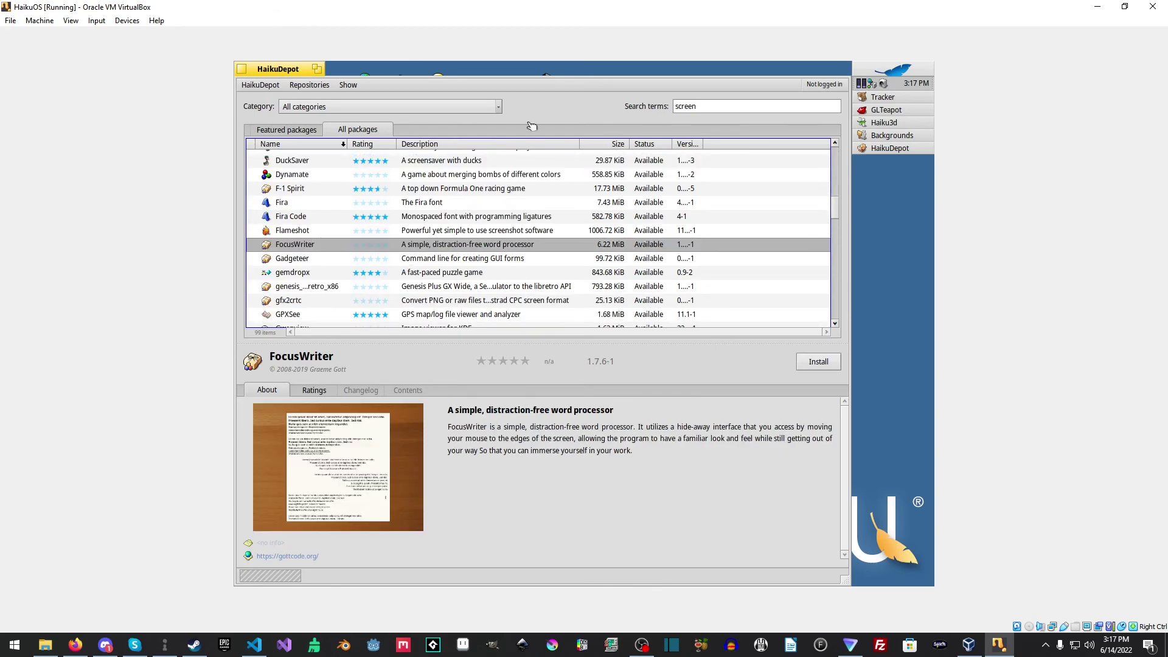
{"action": "scroll", "coordinate": [375, 197], "scroll_direction": "down", "scroll_amount": 2}
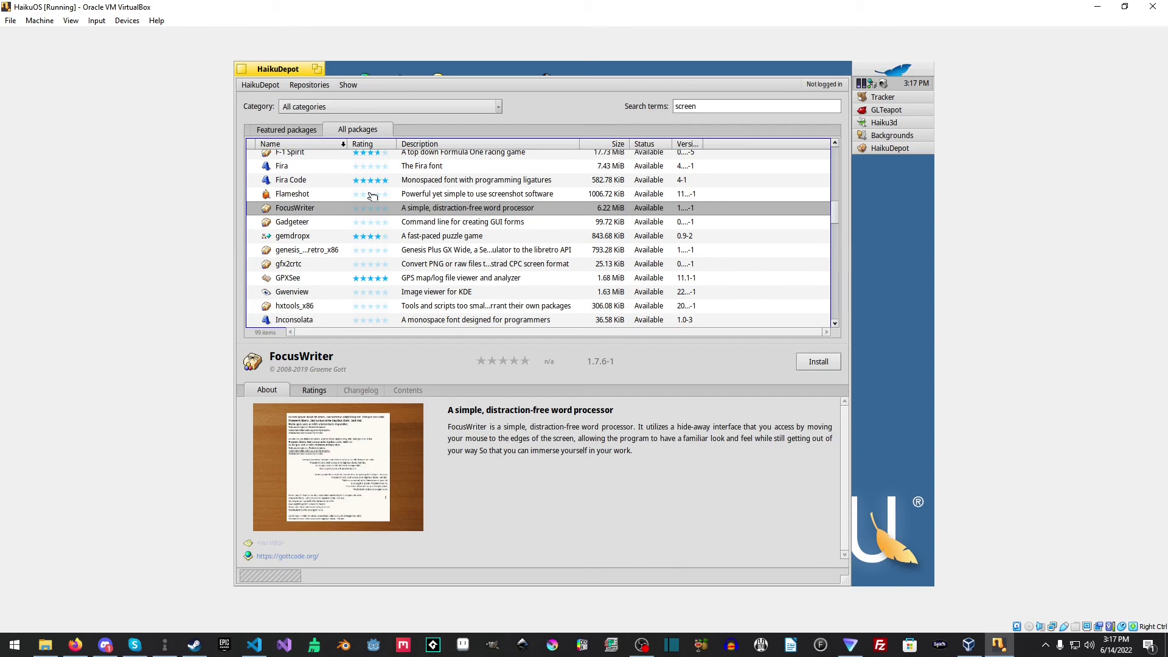
{"action": "scroll", "coordinate": [332, 250], "scroll_direction": "down", "scroll_amount": 6}
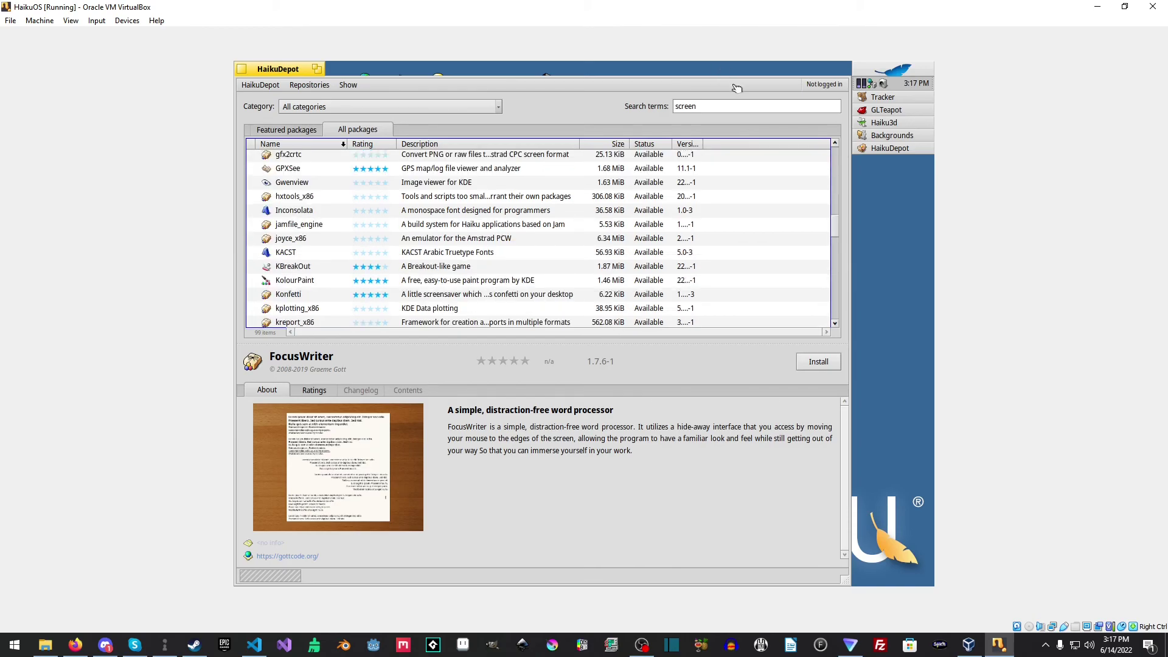
Step: Replace the package search term with "recording"
{"action": "left_click", "coordinate": [697, 107]}
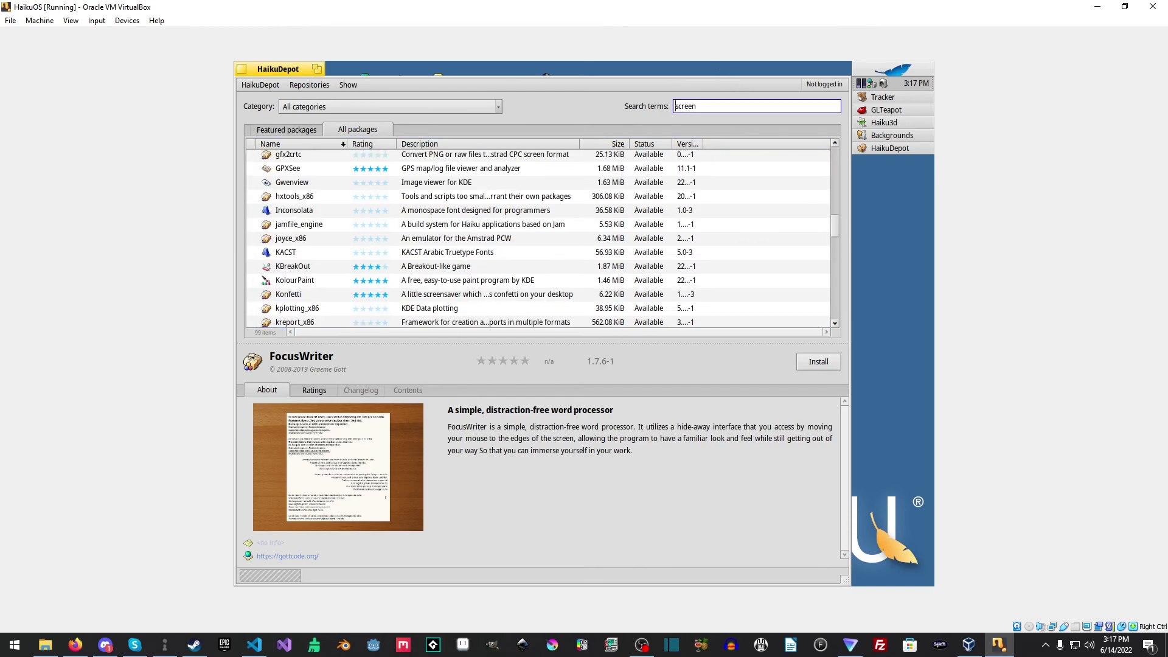
{"action": "type", "text": "re"}
{"action": "key", "text": "Delete"}
{"action": "key", "text": "Delete"}
{"action": "key", "text": "Delete"}
{"action": "key", "text": "Delete"}
{"action": "key", "text": "Delete"}
{"action": "key", "text": "Delete"}
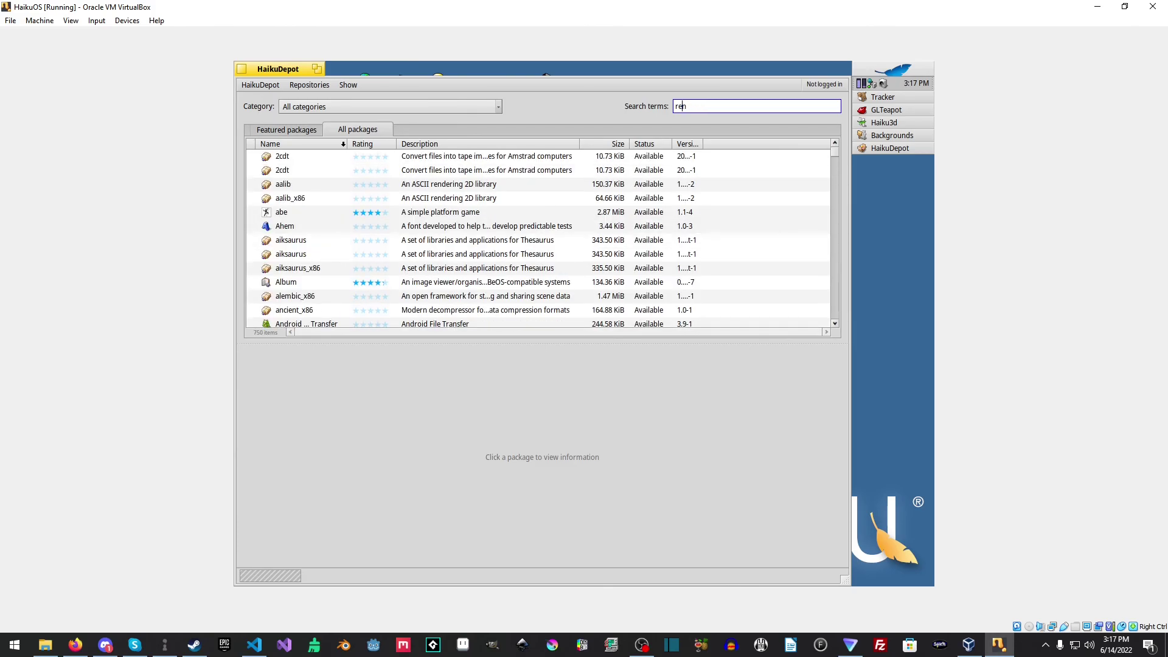
{"action": "type", "text": "cording"}
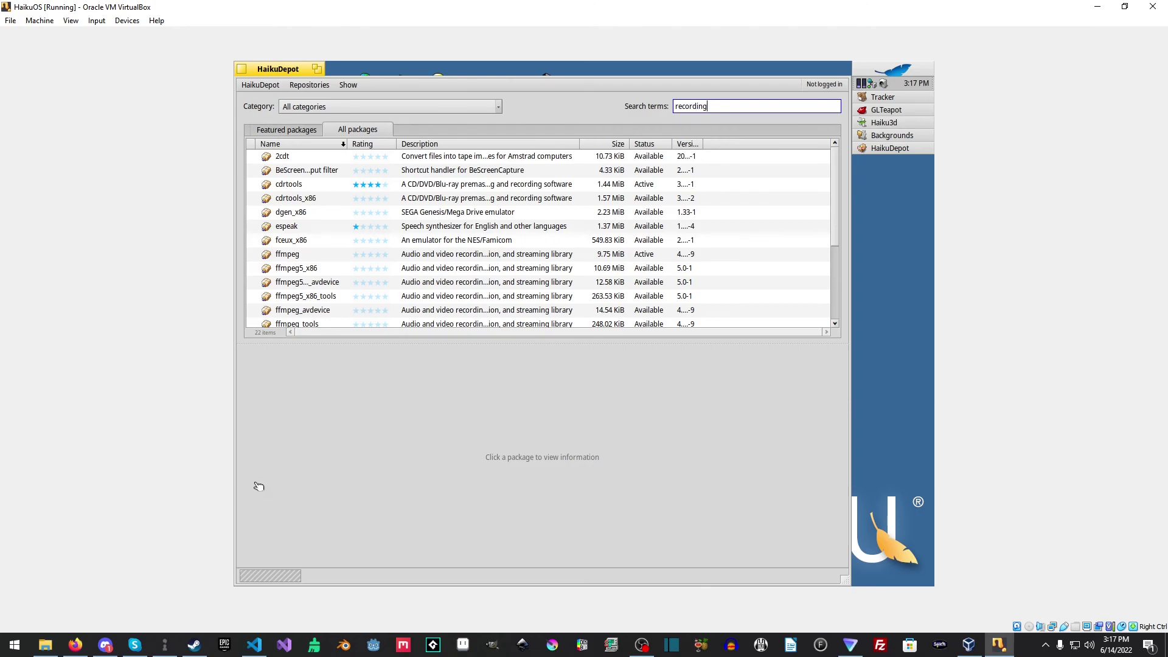
{"action": "key", "text": "alt+a"}
Step: Examine the details of the espeak, ffmpeg_x86, mpg321_x86 and mjpegtools_x86 packages
{"action": "left_click", "coordinate": [394, 225]}
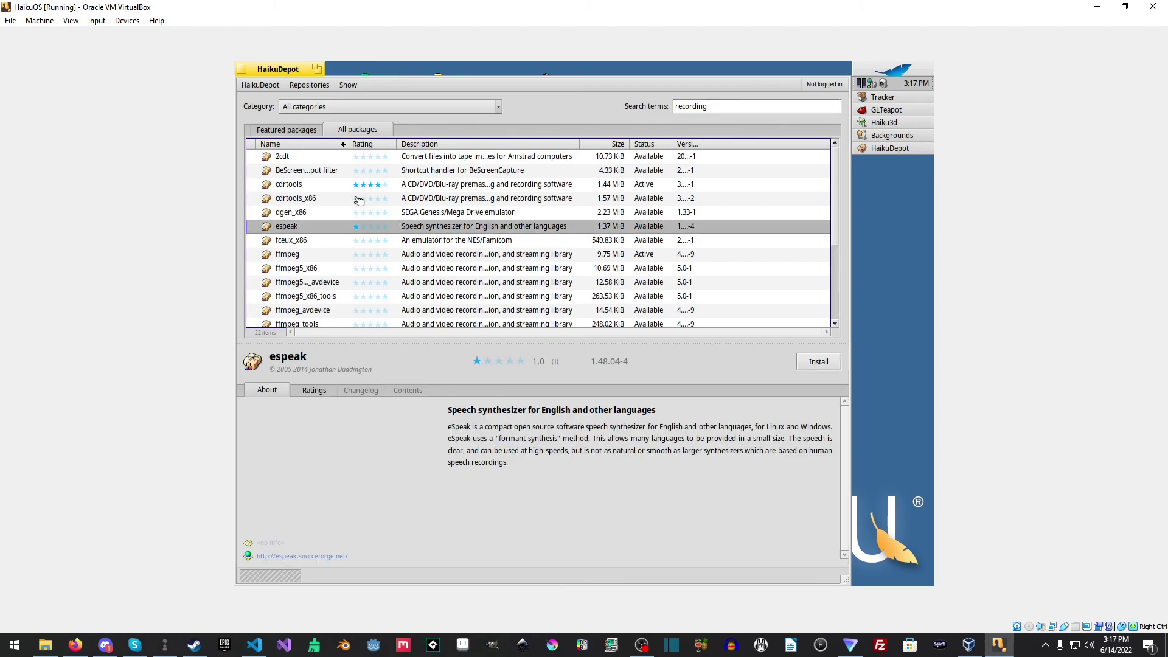
{"action": "scroll", "coordinate": [361, 200], "scroll_direction": "down", "scroll_amount": 3}
{"action": "left_click", "coordinate": [326, 230]}
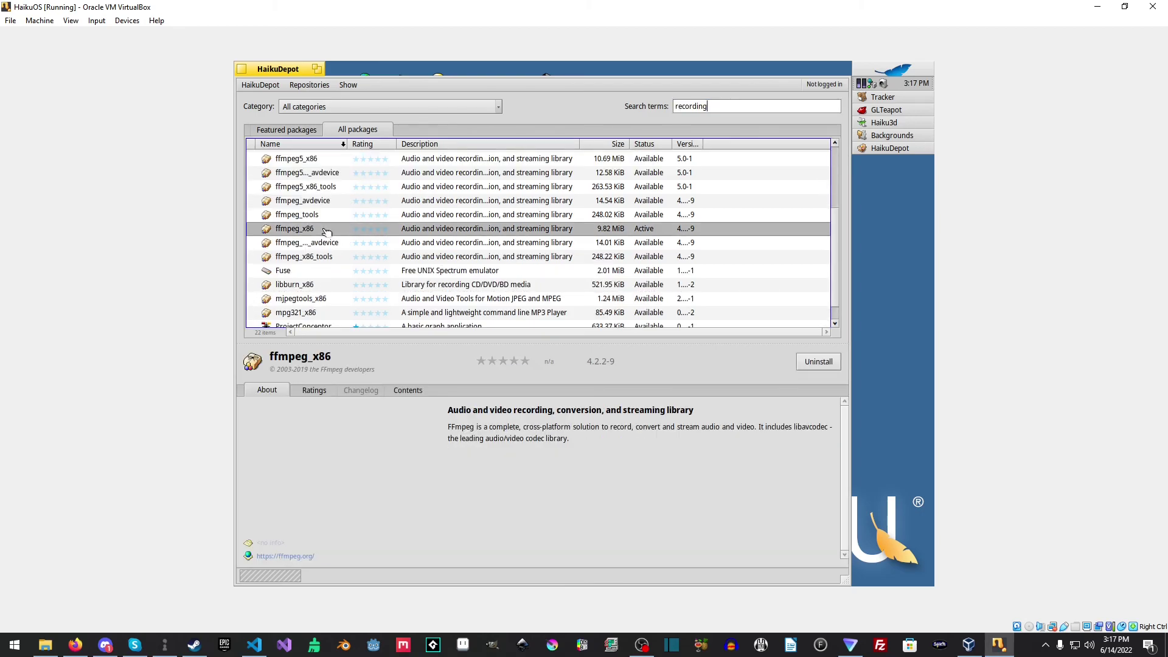
{"action": "scroll", "coordinate": [346, 314], "scroll_direction": "down", "scroll_amount": 1}
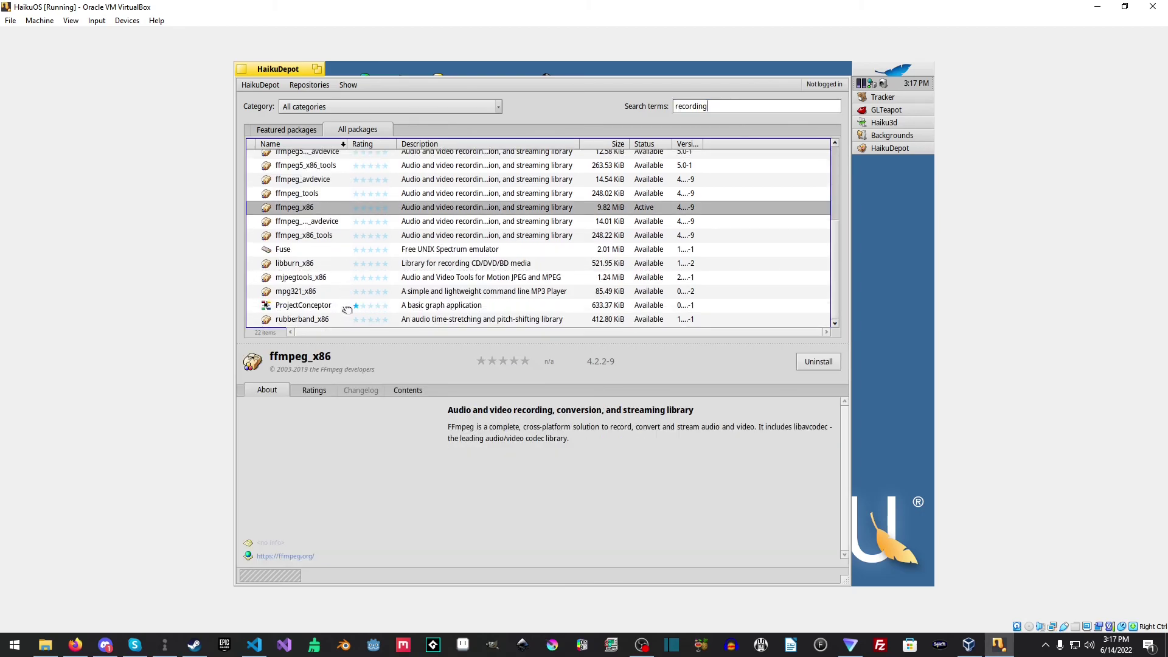
{"action": "left_click", "coordinate": [331, 290]}
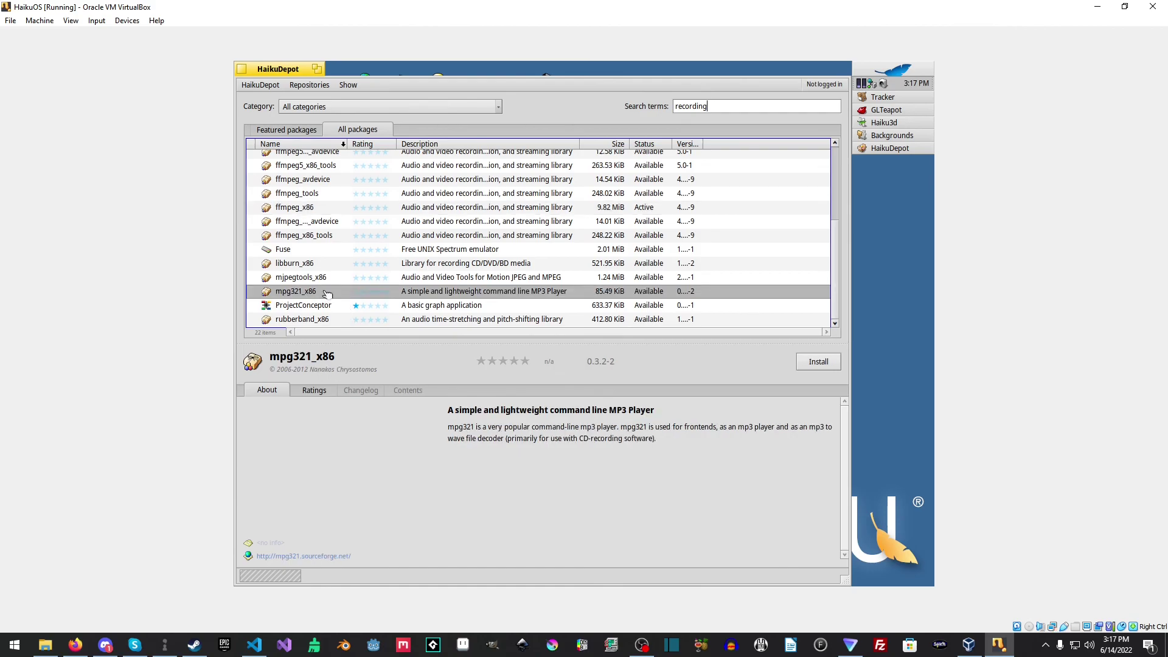
{"action": "left_click", "coordinate": [320, 277]}
{"action": "scroll", "coordinate": [313, 263], "scroll_direction": "up", "scroll_amount": 3}
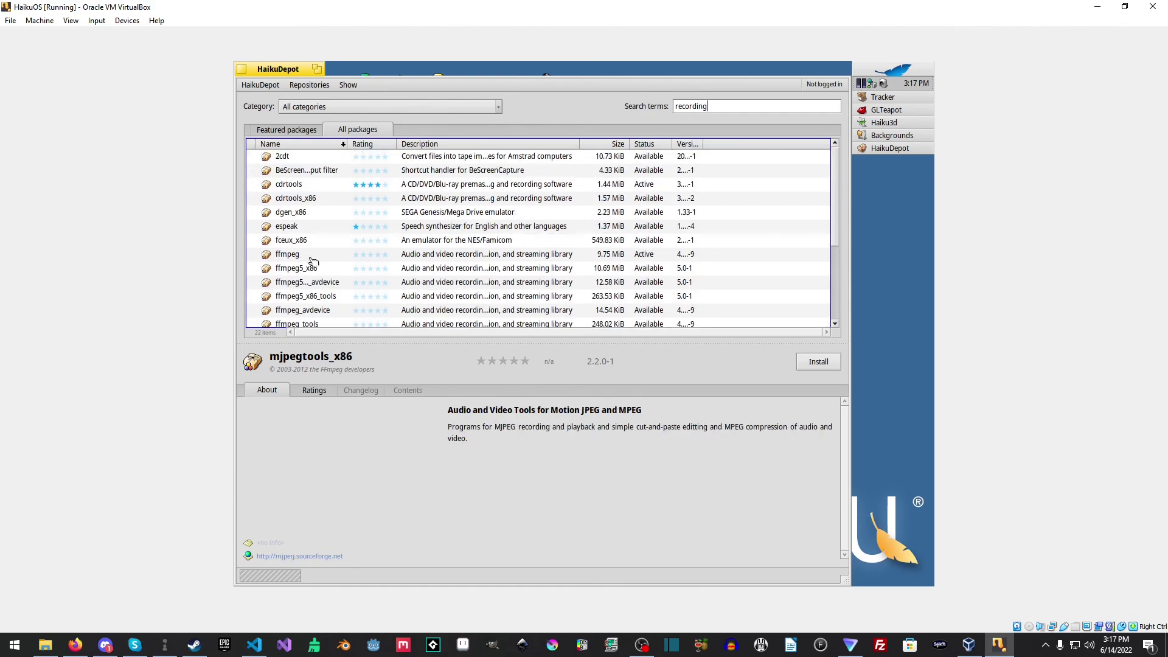
Step: Examine the dgen_x86, ffmpeg, ffmpeg_avdevice and ffmpeg5_x86 package details and close HaikuDepot
{"action": "left_click", "coordinate": [309, 217]}
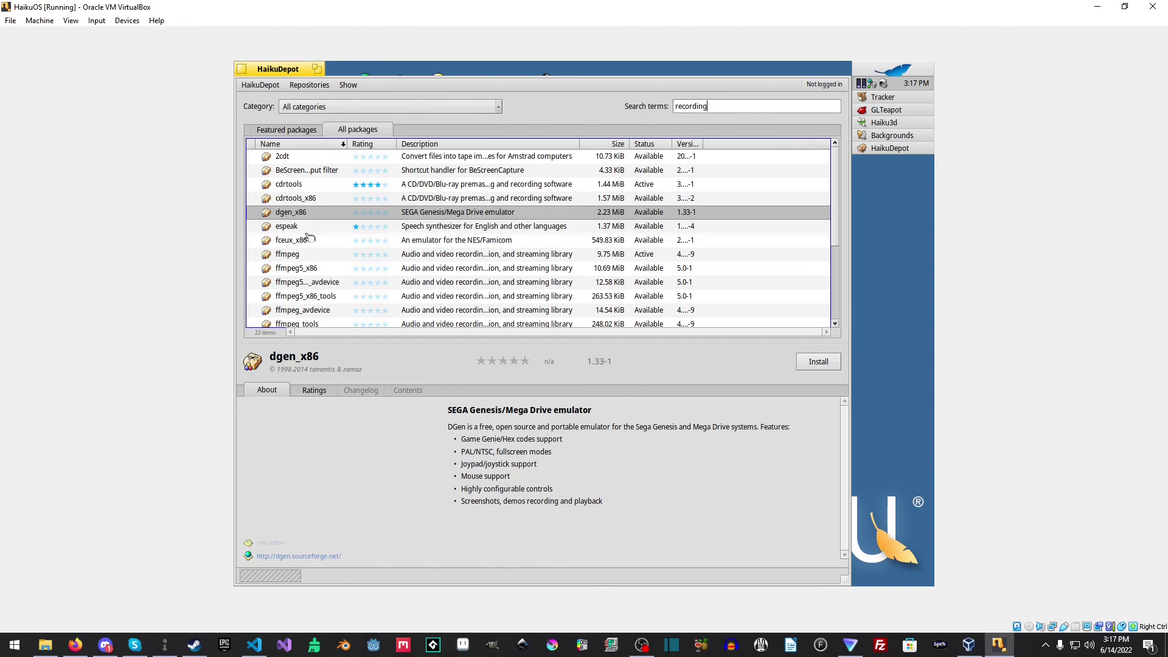
{"action": "left_click", "coordinate": [297, 259]}
{"action": "scroll", "coordinate": [297, 263], "scroll_direction": "down", "scroll_amount": 2}
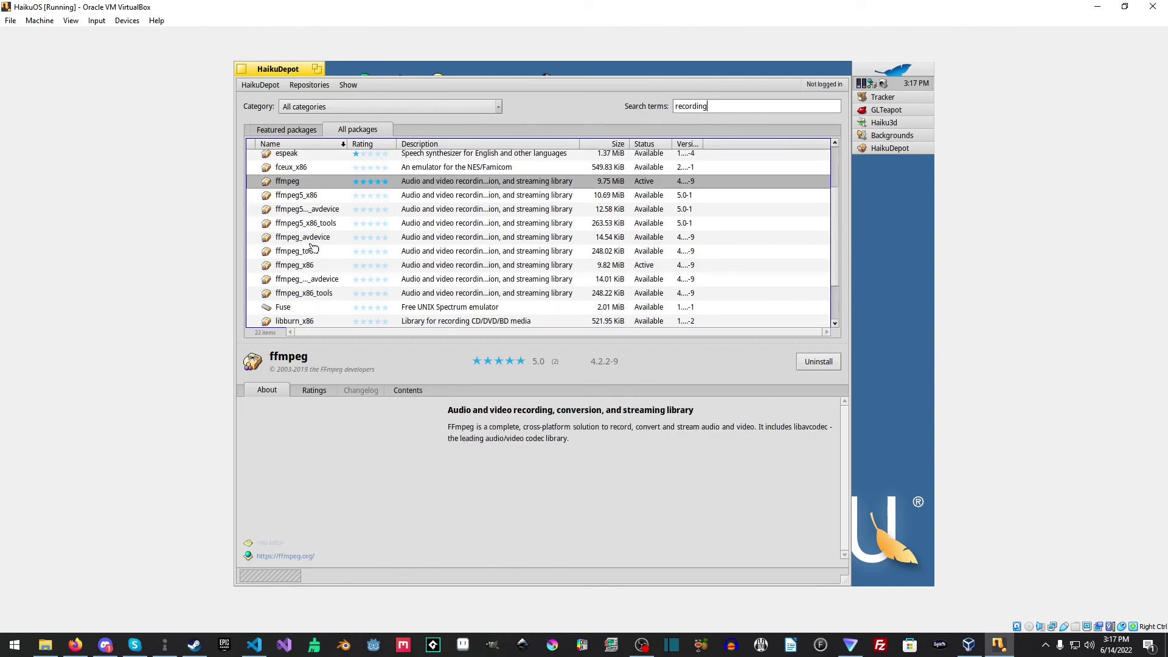
{"action": "left_click", "coordinate": [314, 242]}
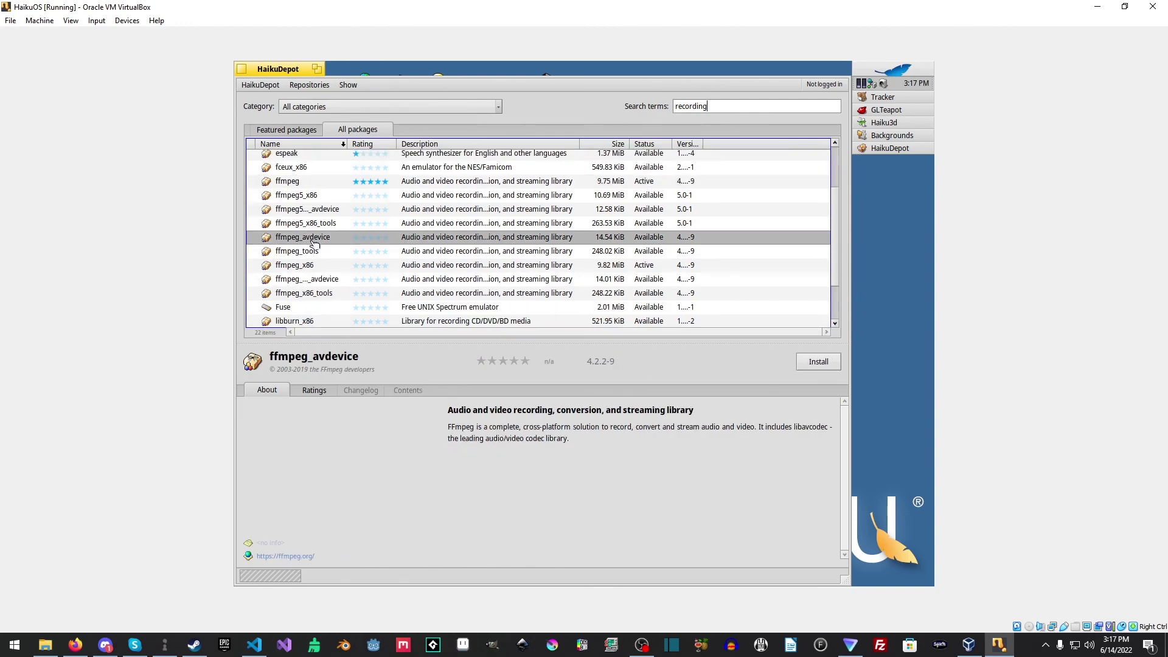
{"action": "left_click", "coordinate": [311, 199]}
{"action": "scroll", "coordinate": [311, 205], "scroll_direction": "up", "scroll_amount": 2}
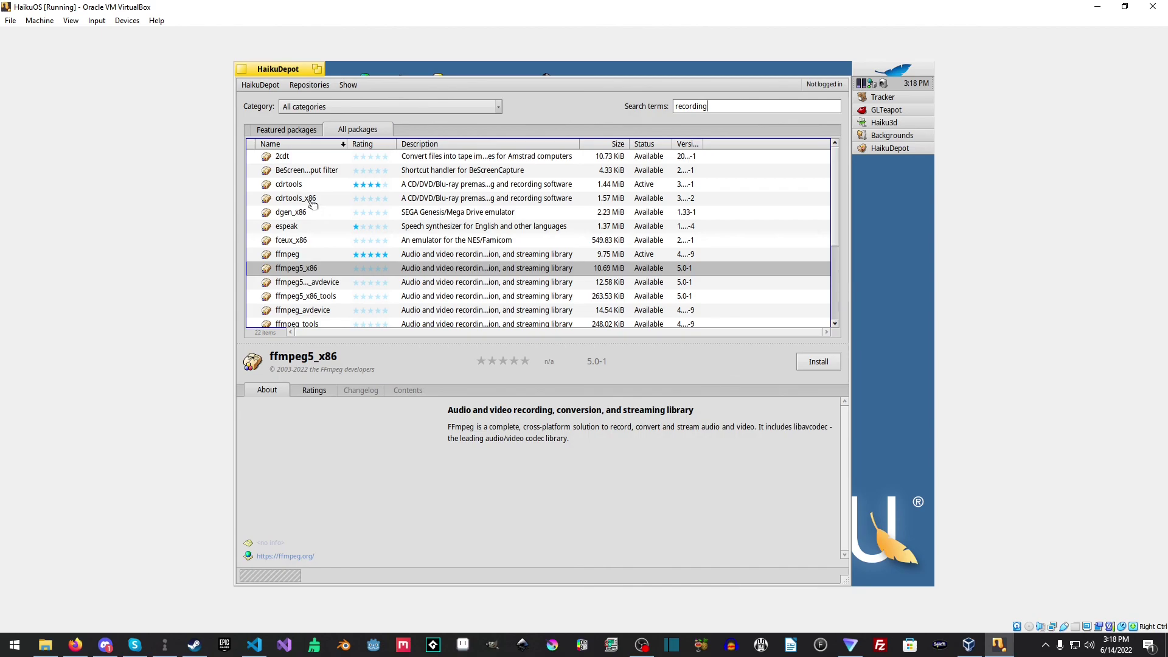
{"action": "left_click", "coordinate": [241, 68]}
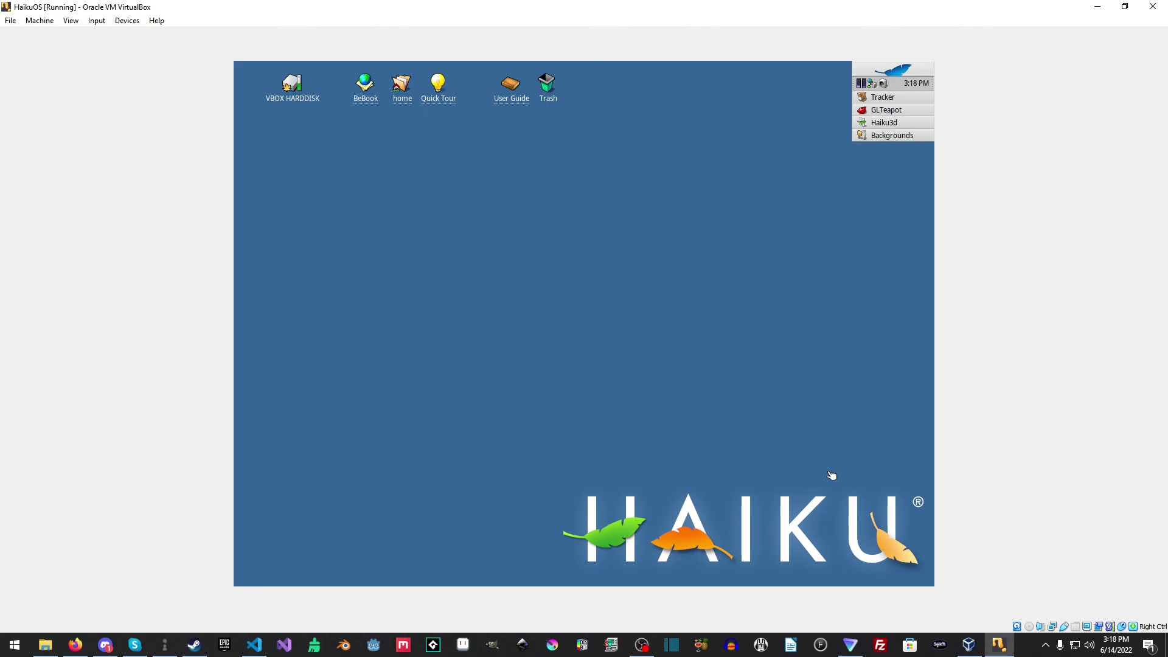
Step: Switch the virtual machine to full-screen mode and return it to windowed mode
{"action": "key", "text": "ctrl+f"}
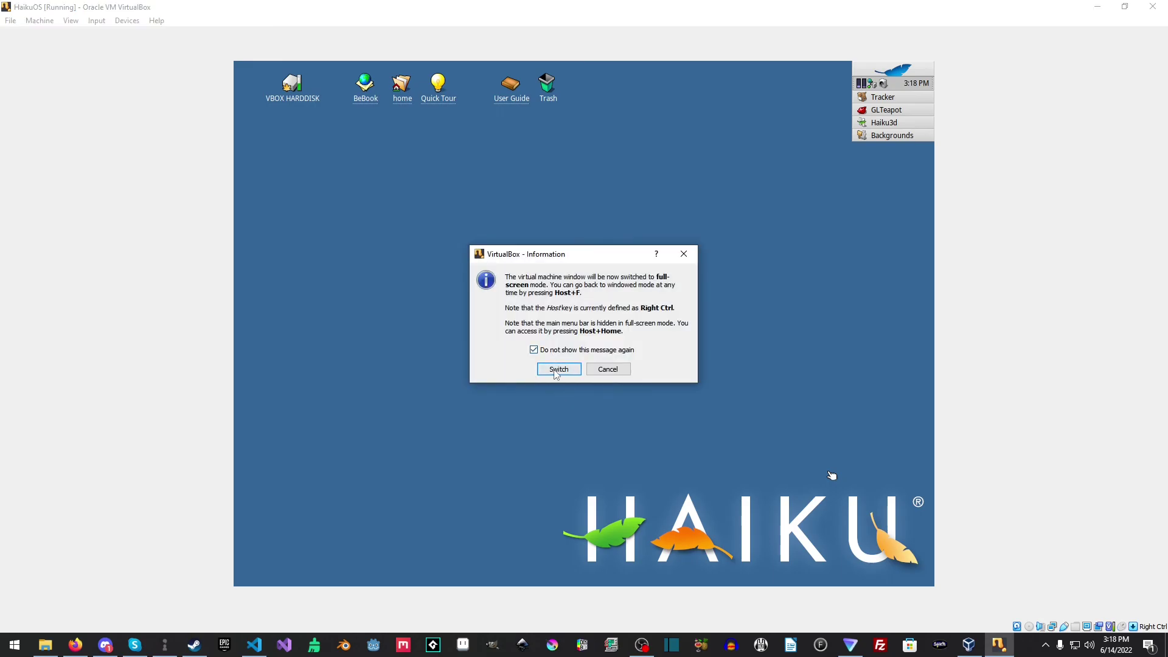
{"action": "left_click", "coordinate": [557, 368]}
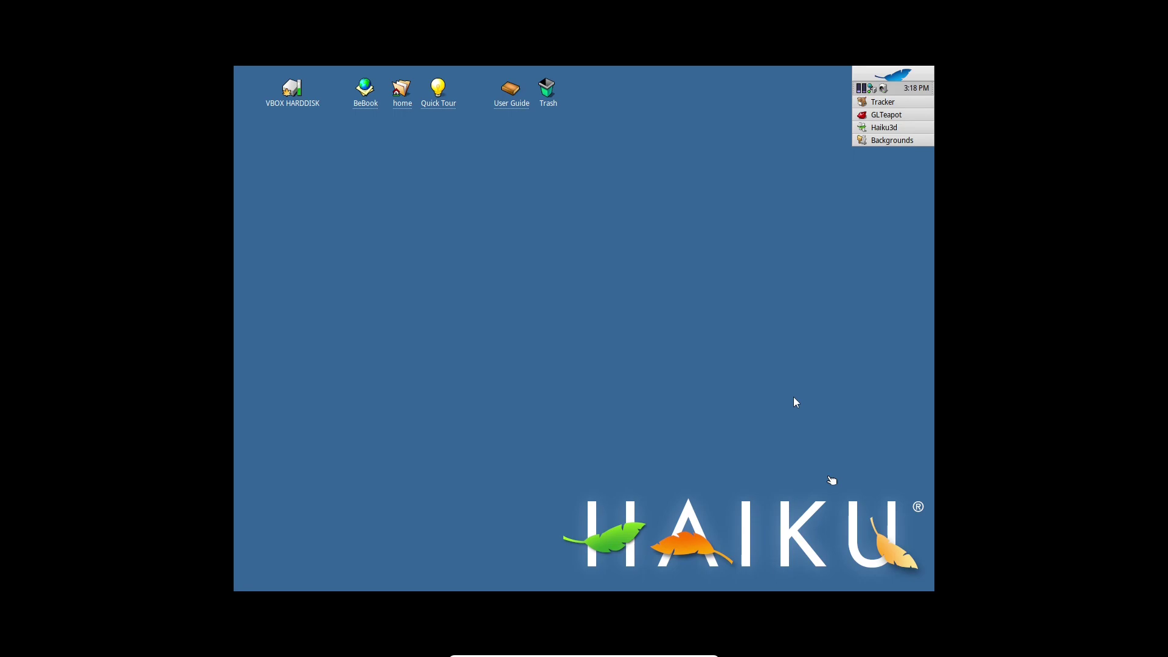
{"action": "key", "text": "ctrl+f"}
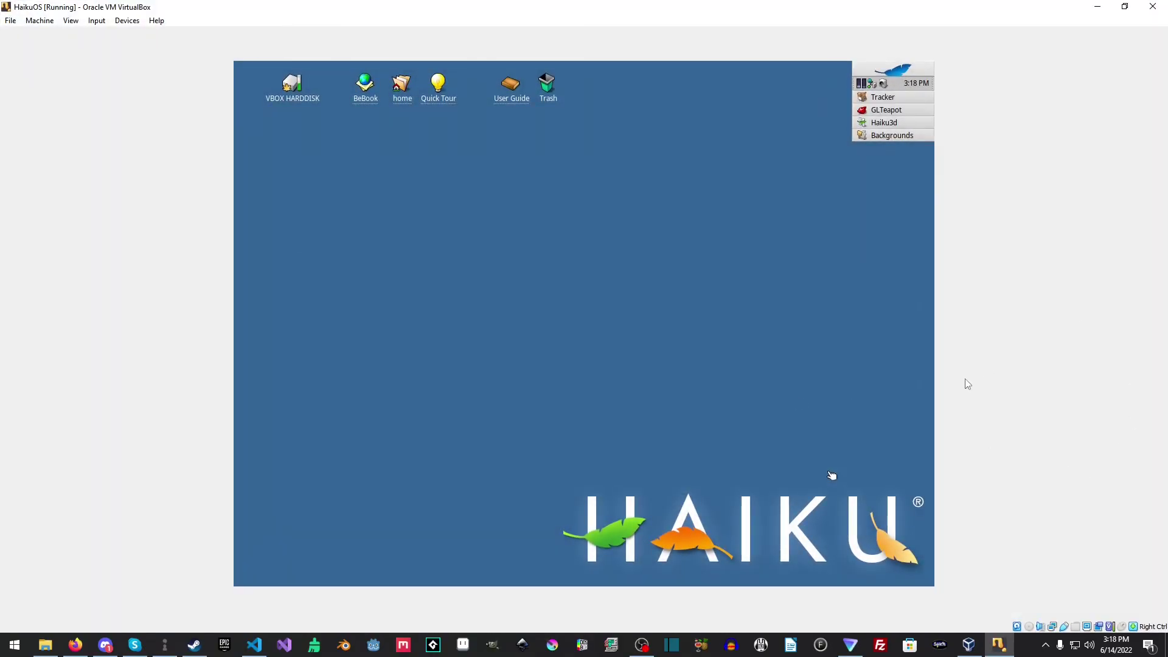